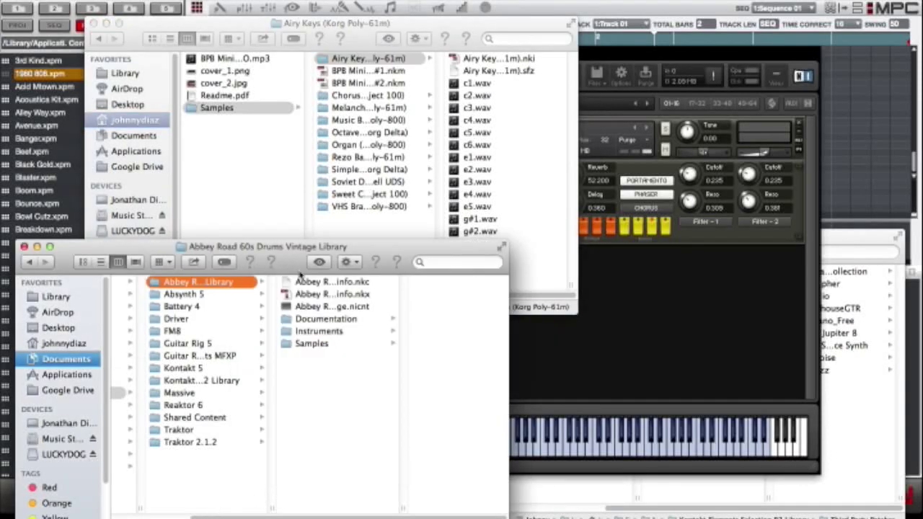
# Open Kontakt Elements Selection R2 Library > Third Party Patches and reposition the Finder window.
pyautogui.click(211, 382)
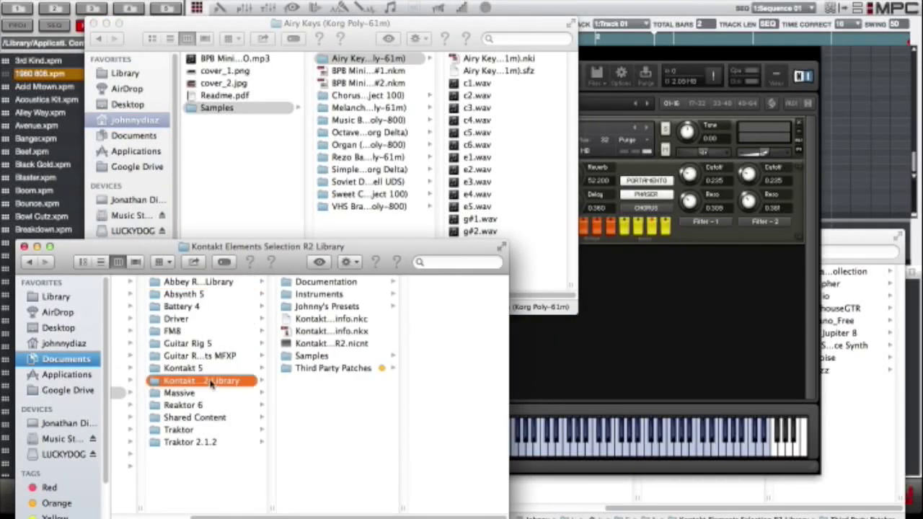
pyautogui.click(317, 369)
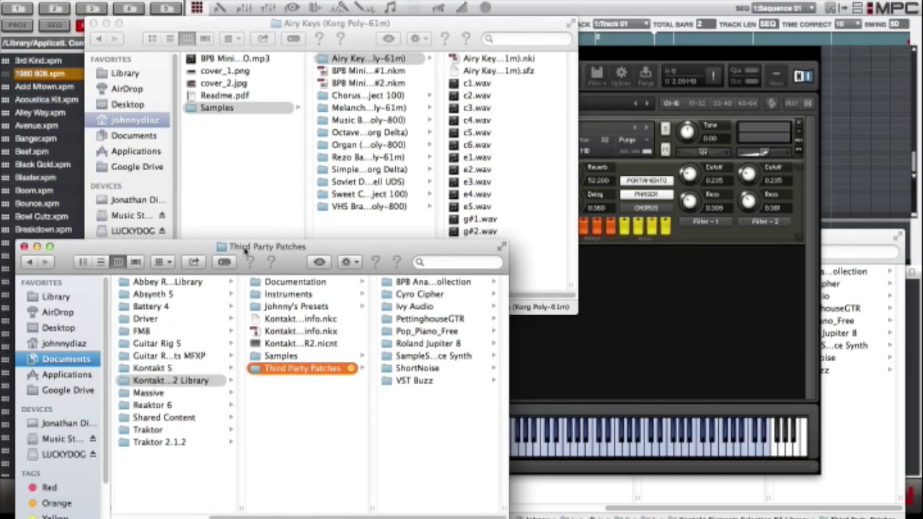
pyautogui.moveTo(245, 249); pyautogui.dragTo(298, 212)
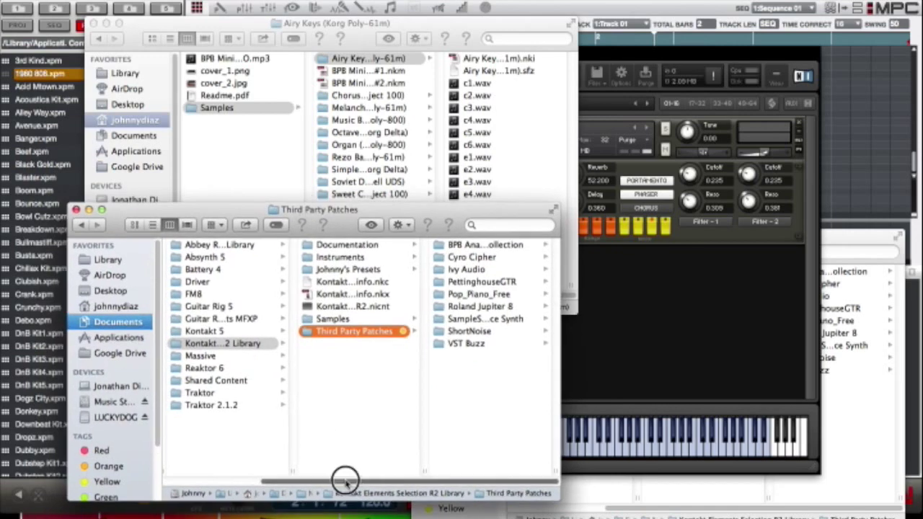
pyautogui.moveTo(345, 478); pyautogui.dragTo(367, 478)
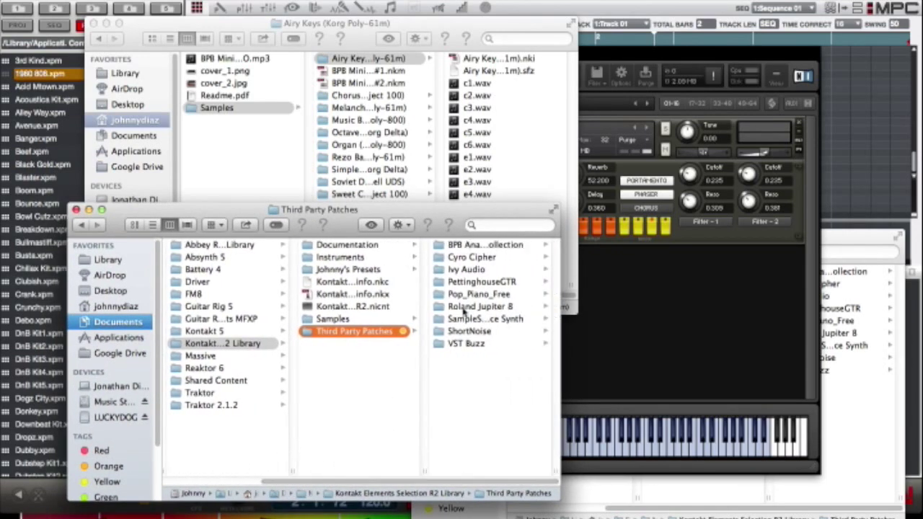
# Peek into BPB Analogue Collection, reselect Third Party Patches, then bring Kontakt forward.
pyautogui.click(469, 245)
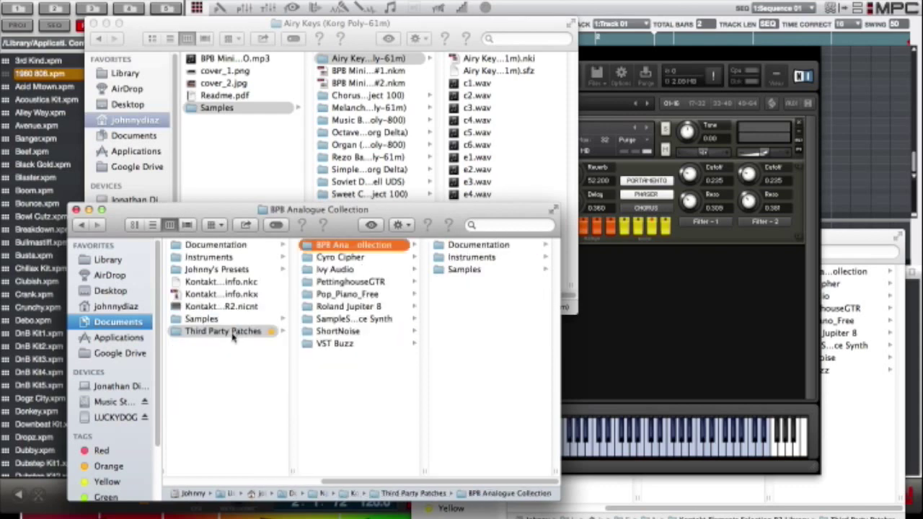
pyautogui.click(232, 334)
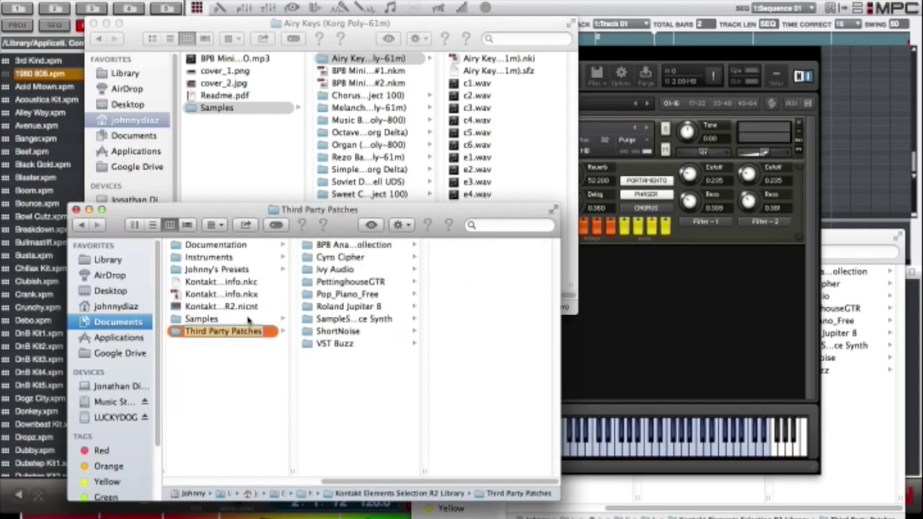
pyautogui.click(243, 321)
pyautogui.click(238, 332)
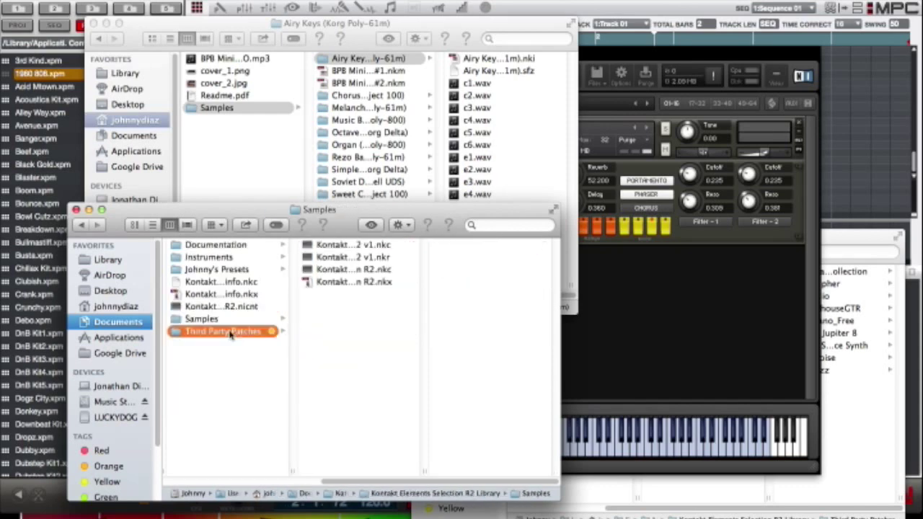
pyautogui.click(656, 54)
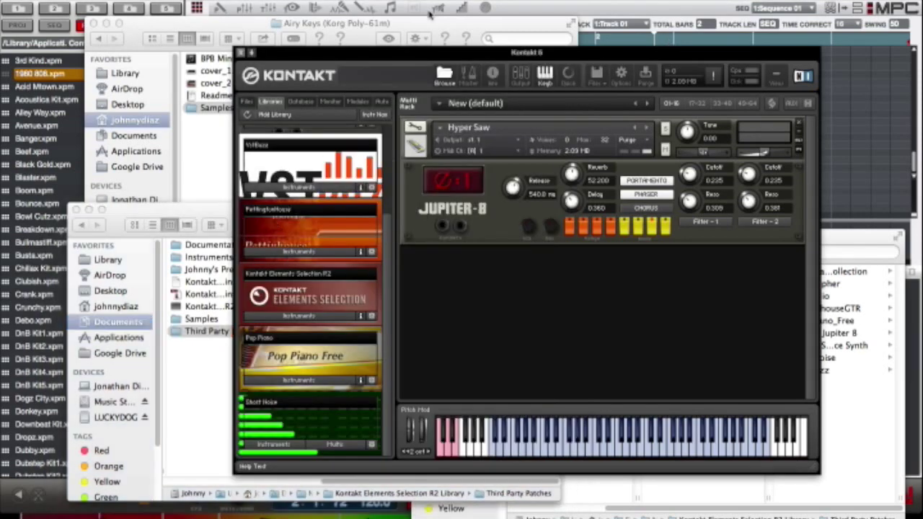
# Switch away from Kontakt with Cmd+Tab so the Third Party Patches Finder windows are in front.
pyautogui.press('super+Tab')
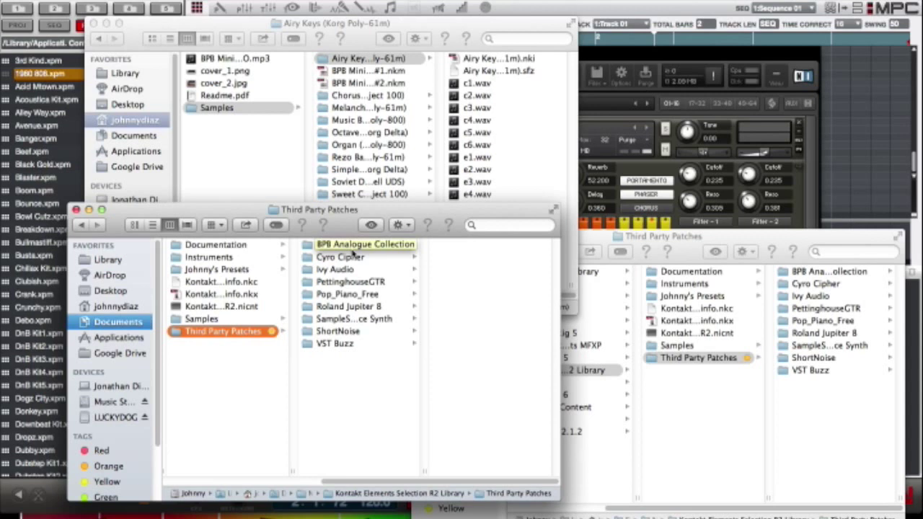
# Open BPB Analogue Collection, glance at Kontakt, then return to the Finder windows.
pyautogui.click(337, 247)
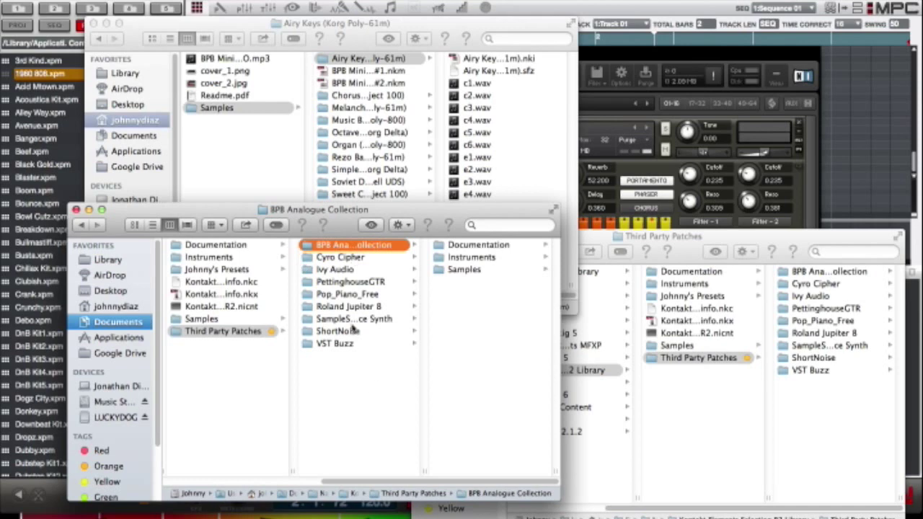
pyautogui.click(605, 72)
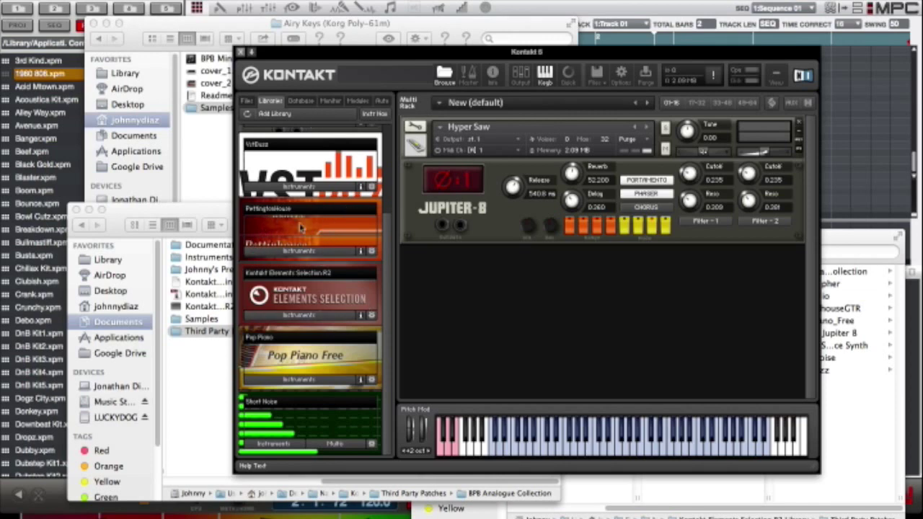
pyautogui.press('super+Tab')
# Browse BPB Analogue Collection's Documentation, Samples and Instruments folders and dismiss the 'item can't be found' alert.
pyautogui.click(396, 246)
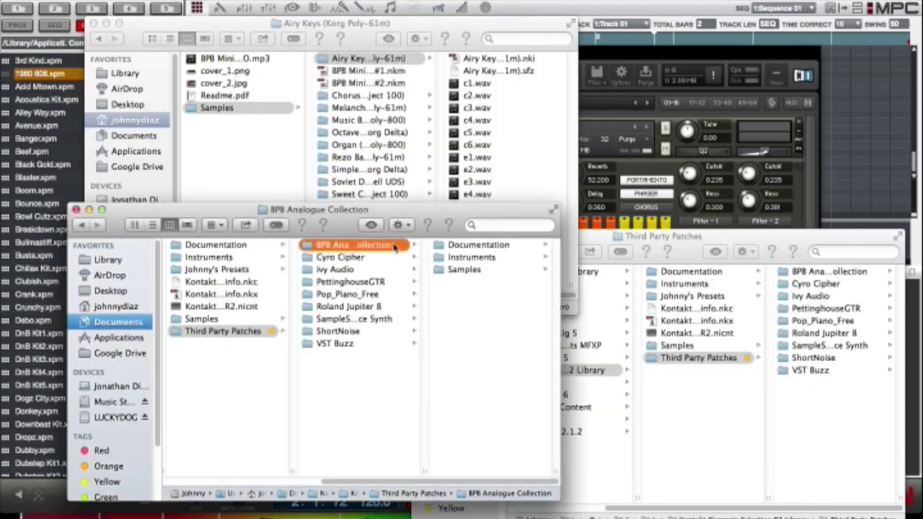
pyautogui.click(442, 246)
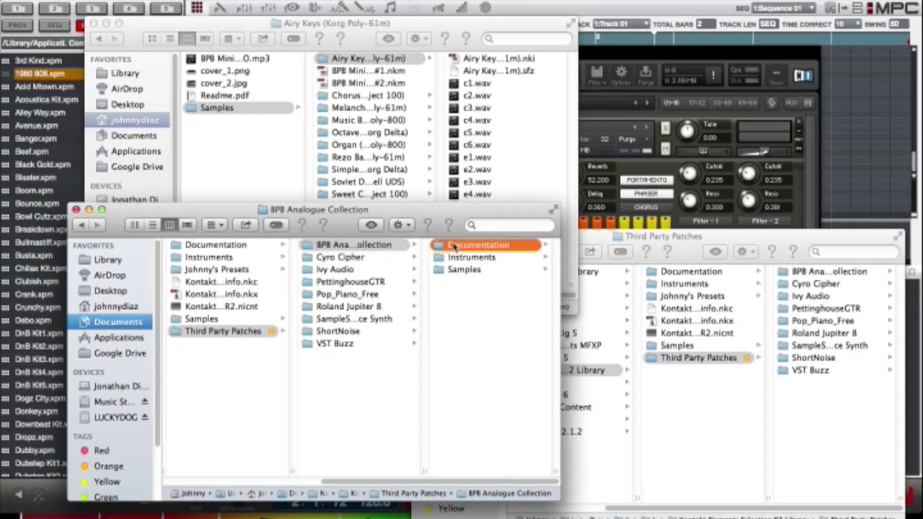
pyautogui.click(359, 258)
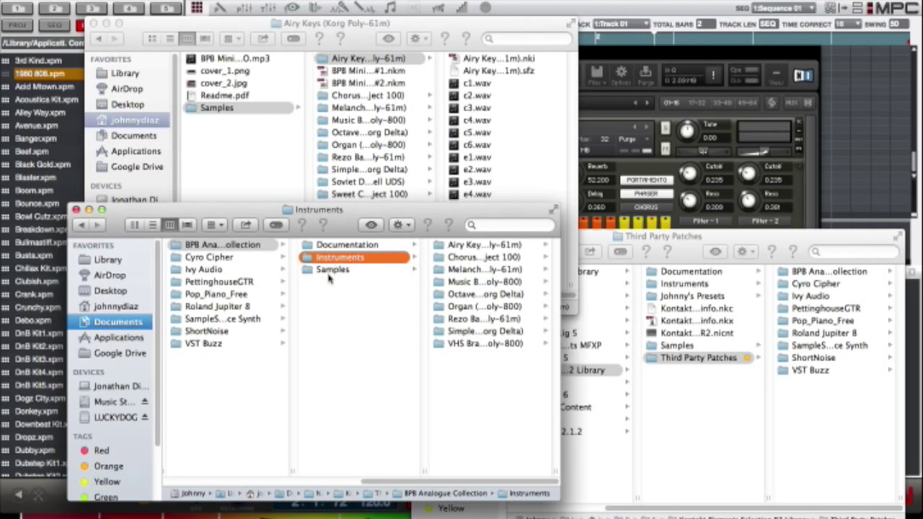
pyautogui.click(330, 271)
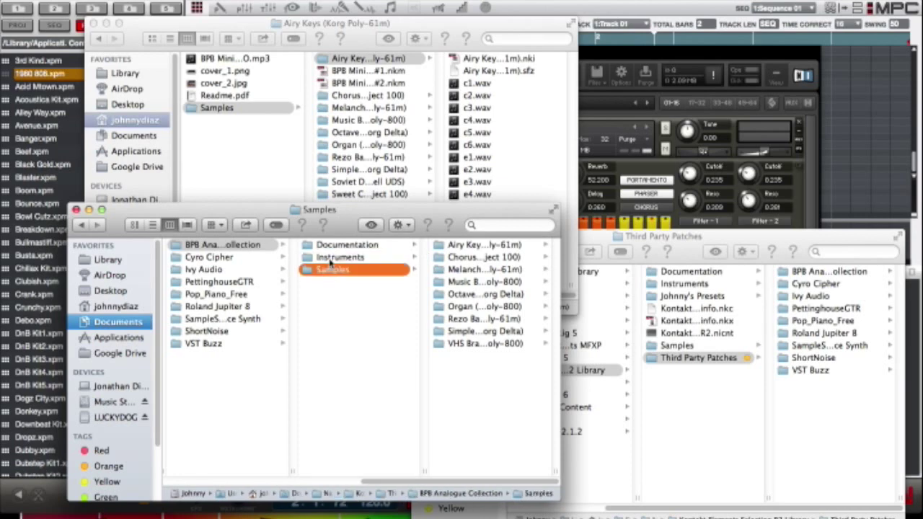
pyautogui.click(331, 262)
pyautogui.click(666, 251)
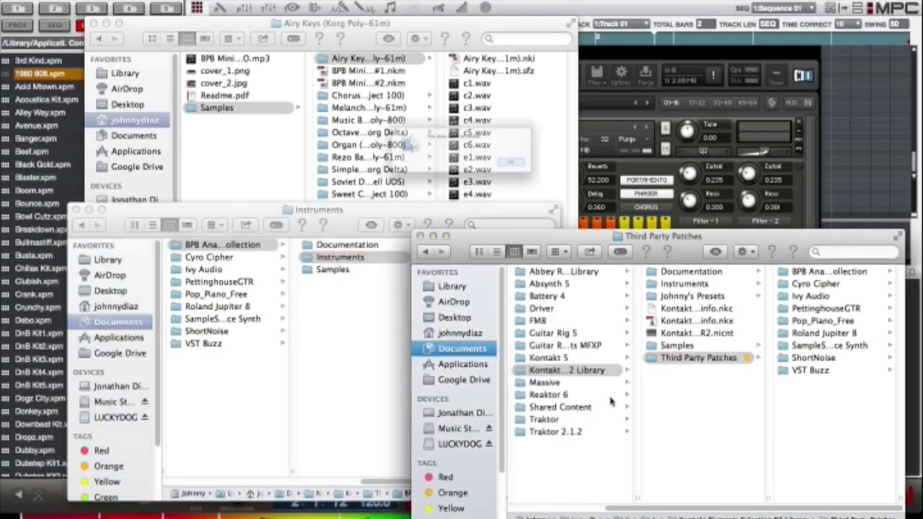
pyautogui.click(549, 175)
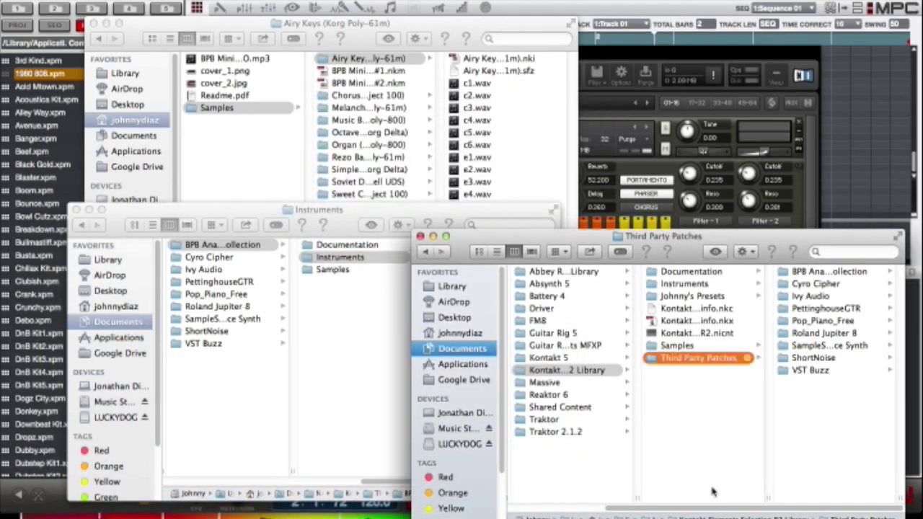
pyautogui.moveTo(715, 505); pyautogui.dragTo(683, 511)
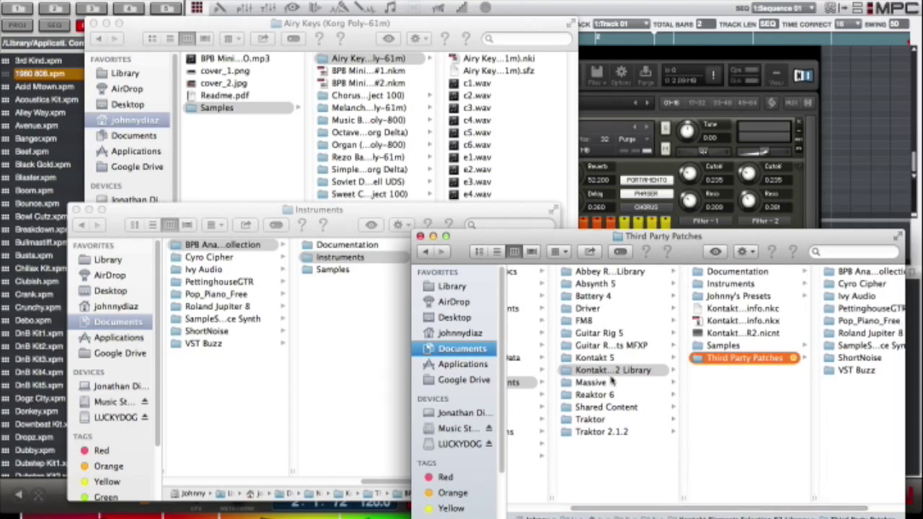
# In the second window, browse from Abbey Road 60s Drums to Kontakt Elements Selection R2 Library > Third Party Patches > VST Buzz > Documentation.
pyautogui.click(606, 272)
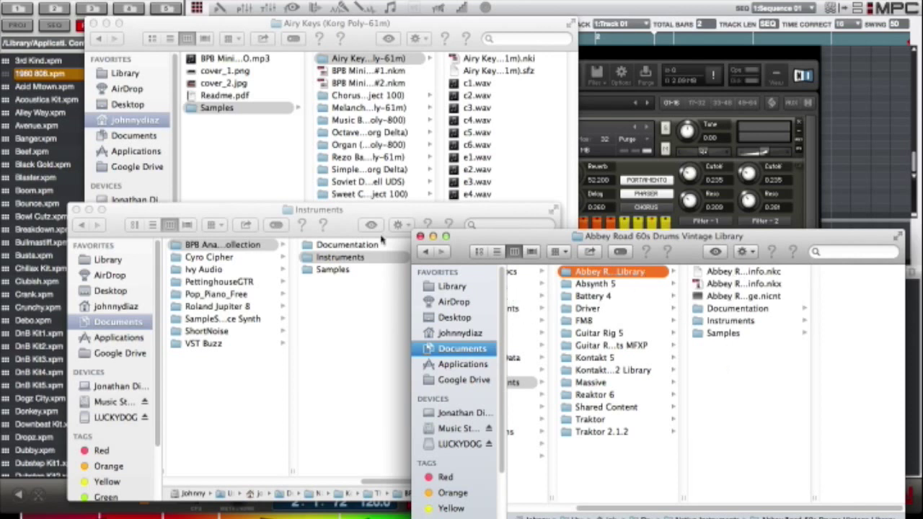
pyautogui.click(589, 369)
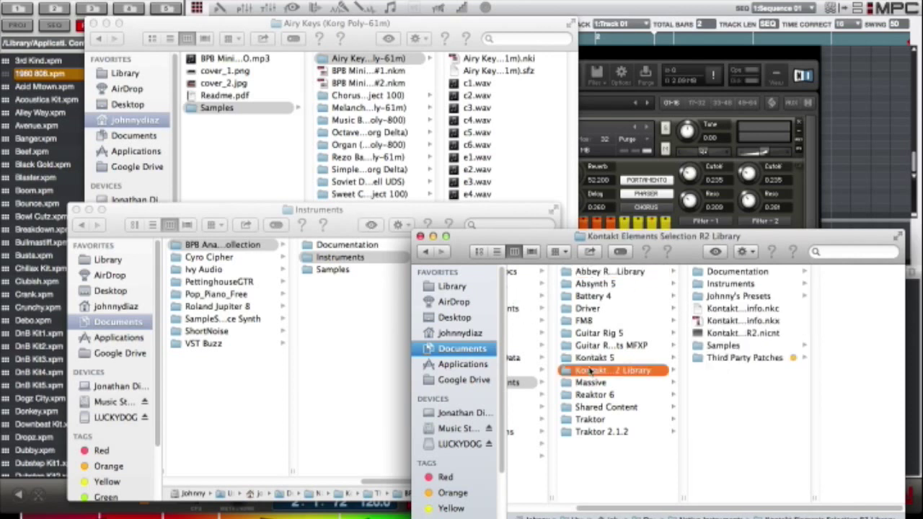
pyautogui.click(715, 357)
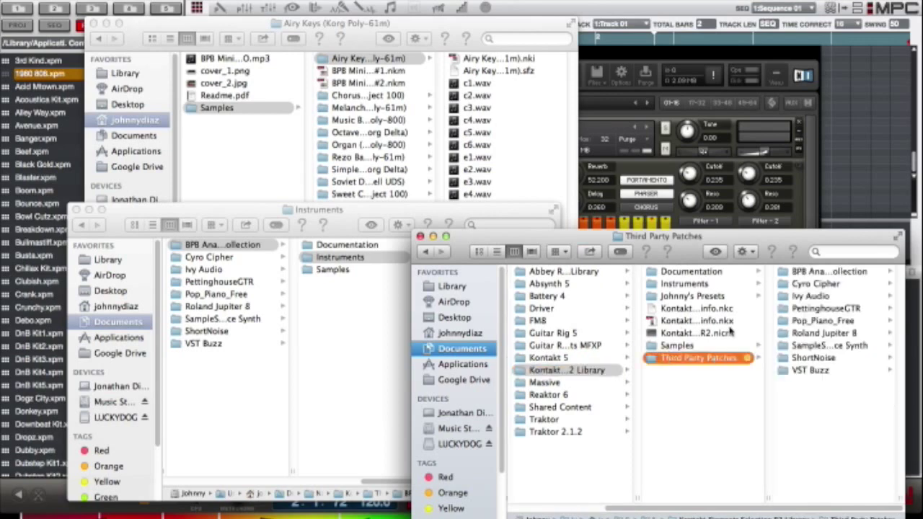
pyautogui.click(798, 370)
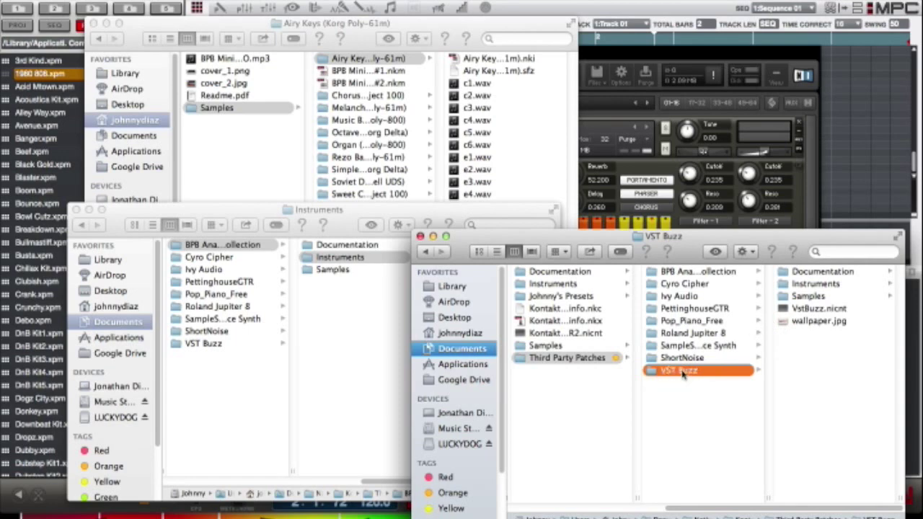
pyautogui.click(797, 273)
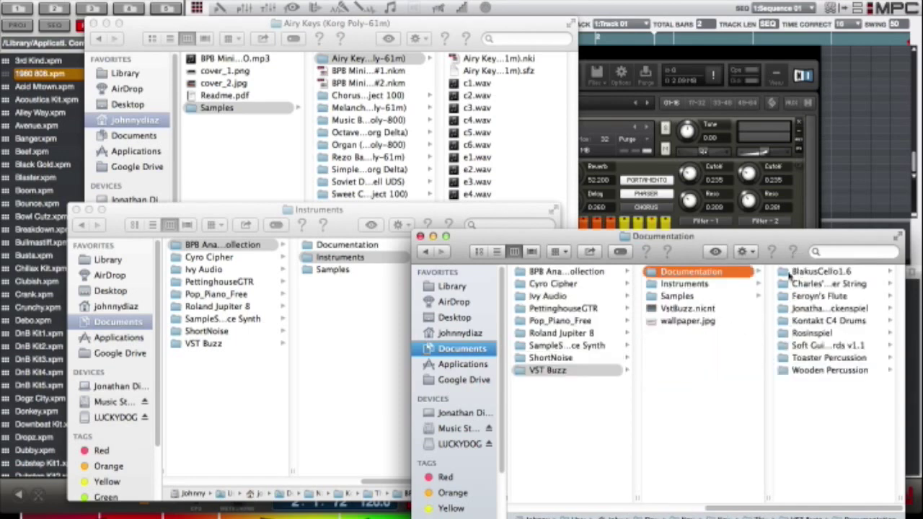
# Browse VST Buzz's Instruments, C4 Drums and Documentation folders, then reopen VST Buzz.
pyautogui.click(697, 286)
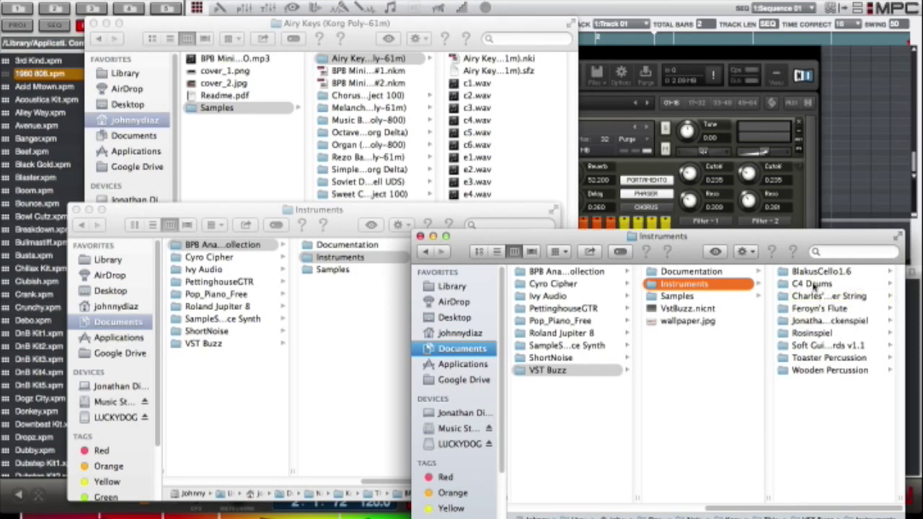
pyautogui.click(812, 284)
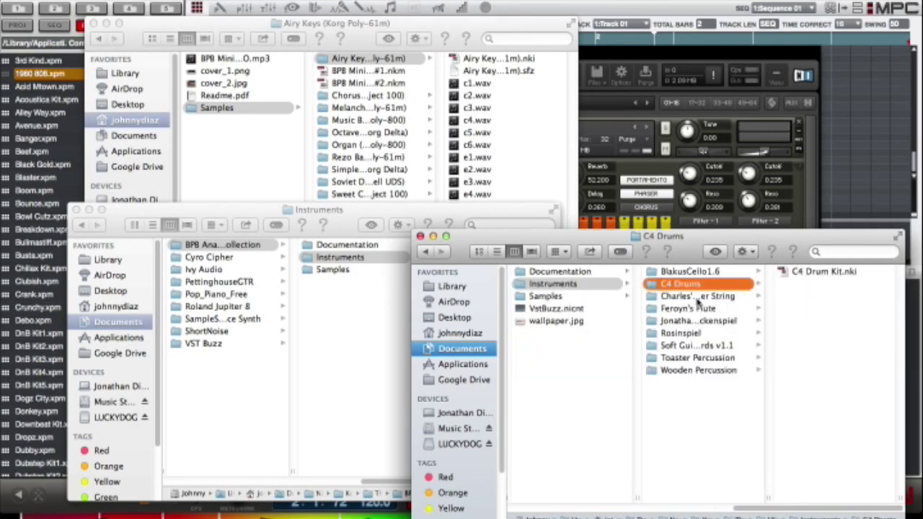
pyautogui.click(574, 286)
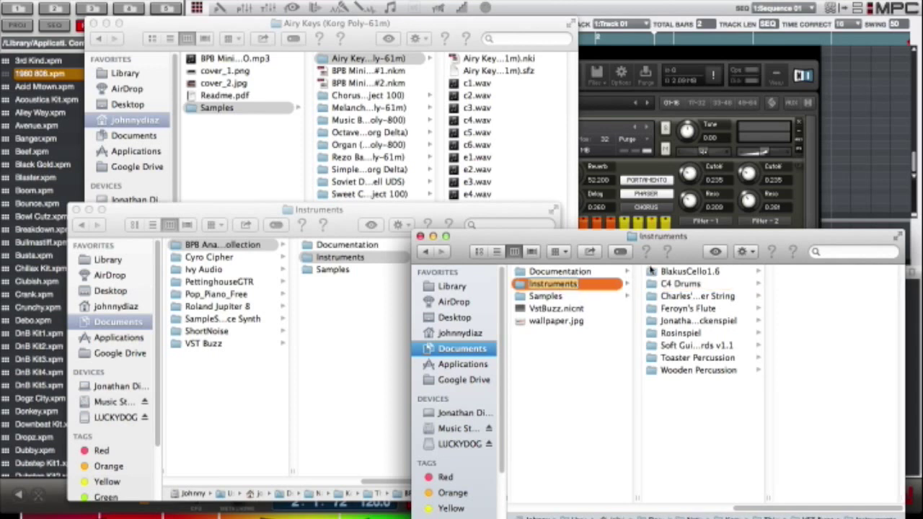
pyautogui.click(561, 272)
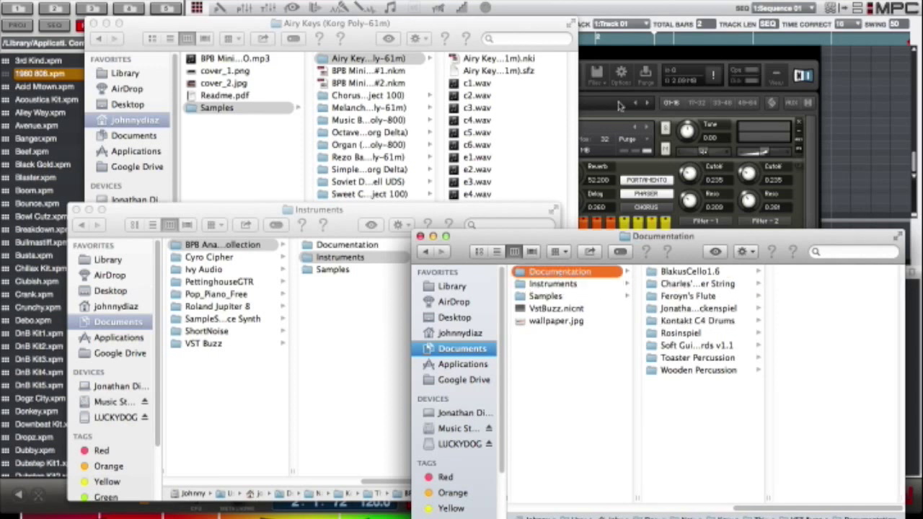
pyautogui.moveTo(778, 507); pyautogui.dragTo(702, 516)
pyautogui.click(603, 370)
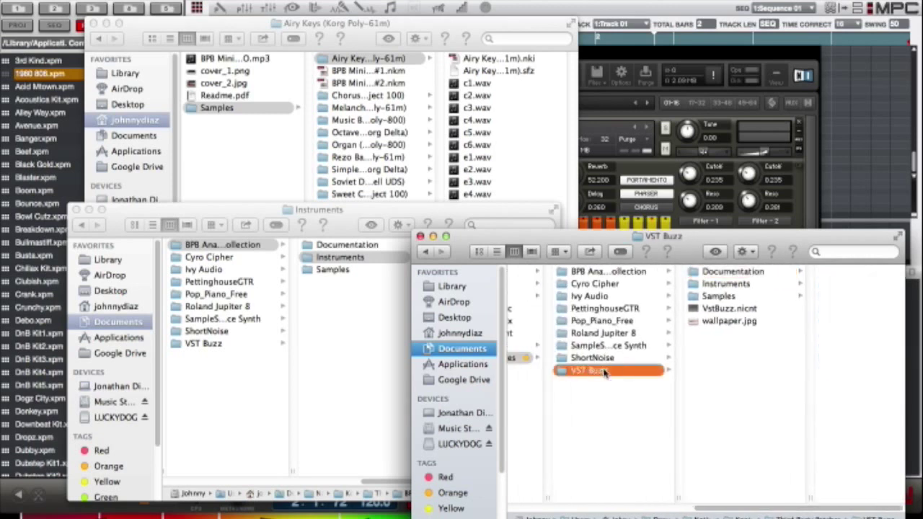
pyautogui.press('Left')
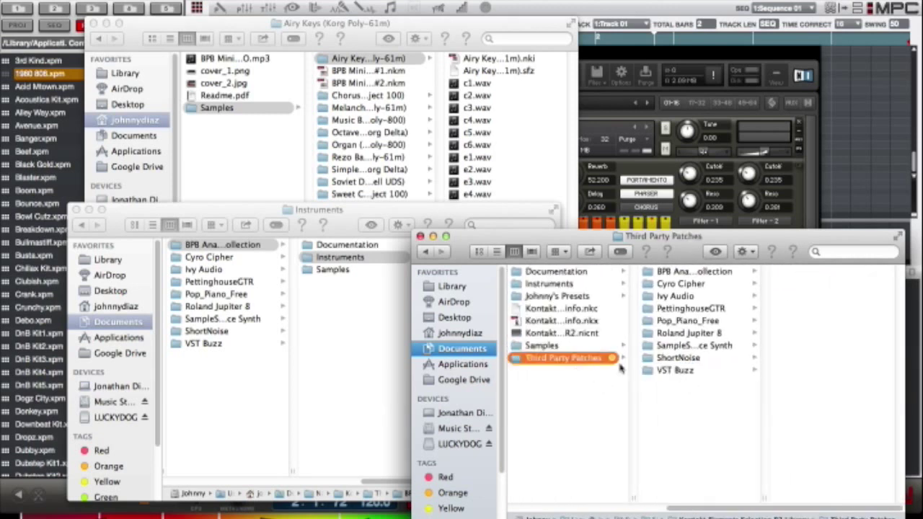
pyautogui.click(666, 370)
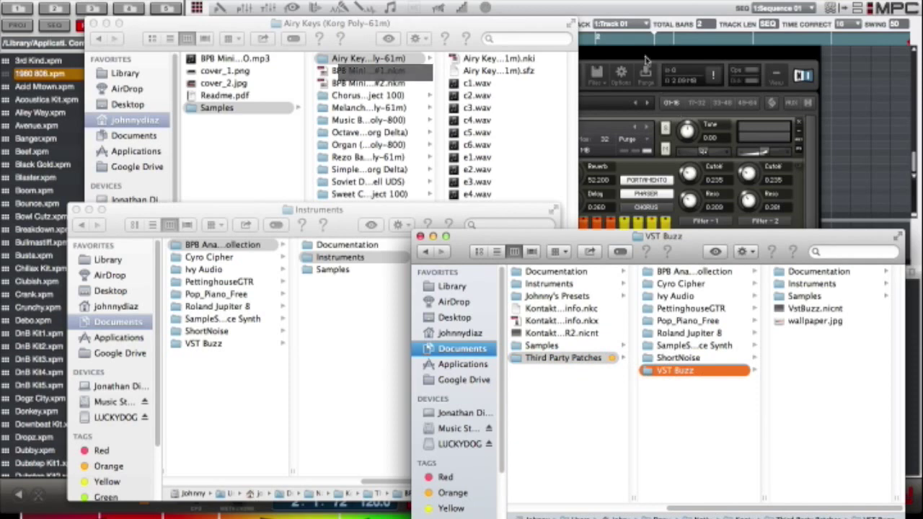
# List the VST Buzz library's instruments in Kontakt, then open VST Buzz's Instruments folder in Finder.
pyautogui.press('super+Tab')
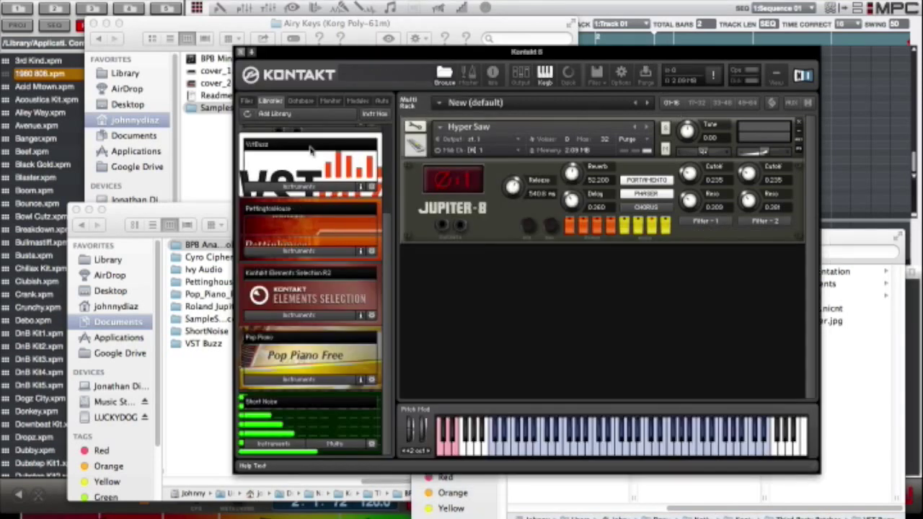
pyautogui.click(308, 189)
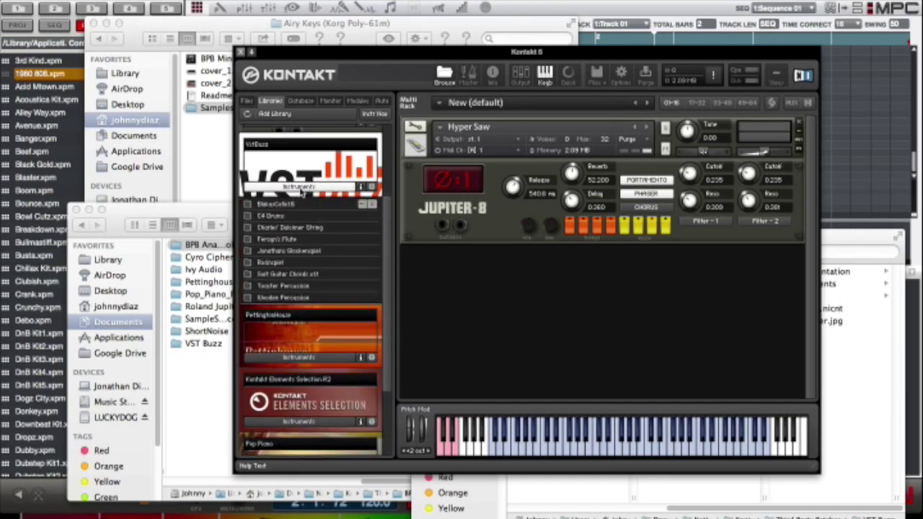
pyautogui.click(452, 496)
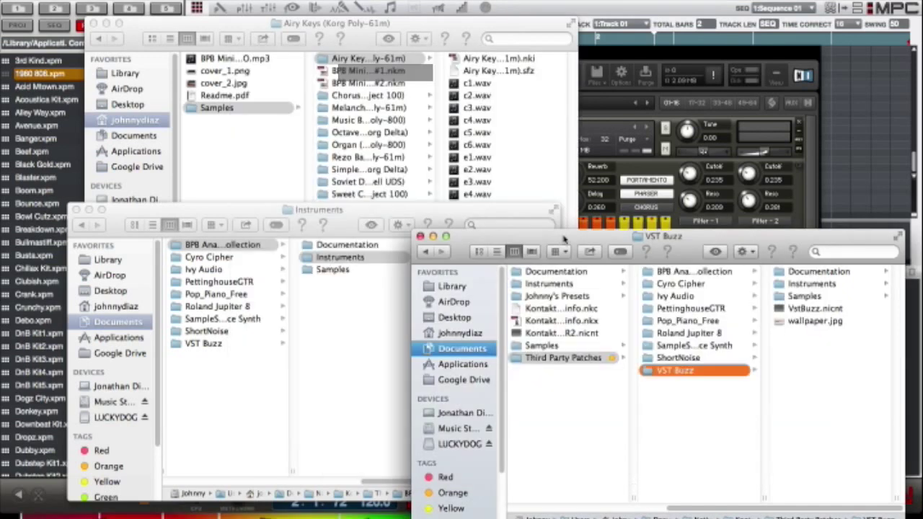
pyautogui.click(800, 285)
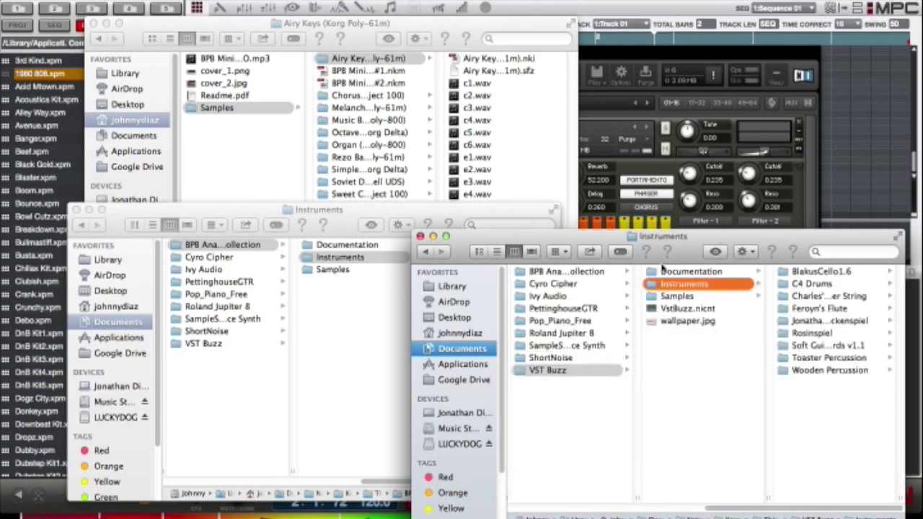
# Browse BPB Analogue Collection > Instruments > Airy Keys (Korg Poly-61m), glance at Ivy Audio, and return to BPB Analogue Collection.
pyautogui.click(583, 275)
pyautogui.click(682, 286)
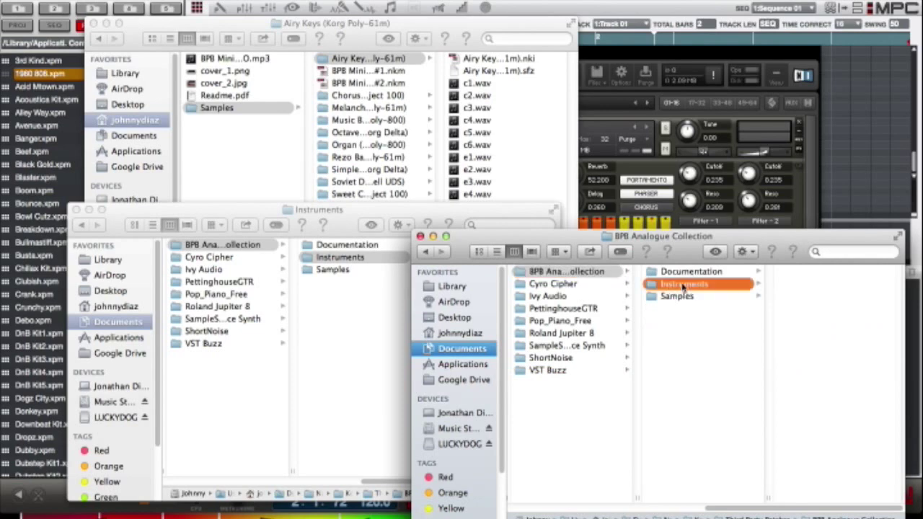
pyautogui.click(822, 272)
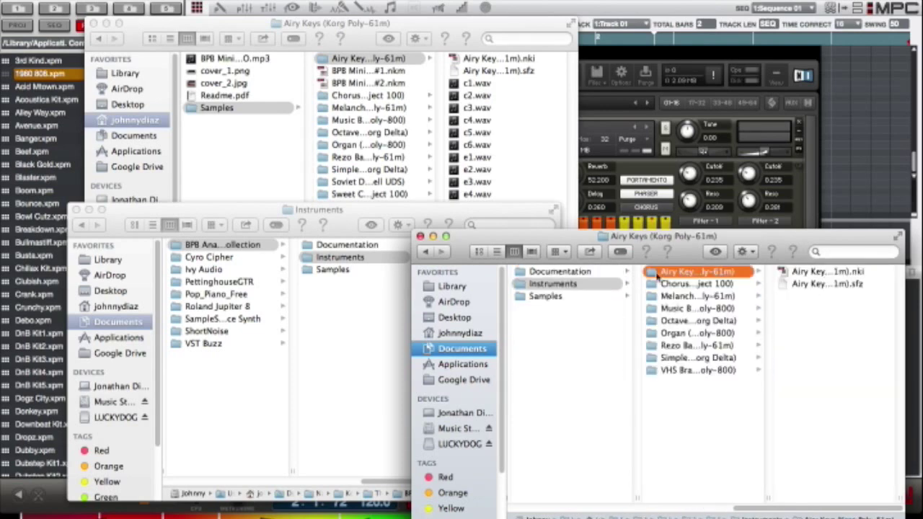
pyautogui.moveTo(811, 505); pyautogui.dragTo(729, 502)
pyautogui.click(613, 272)
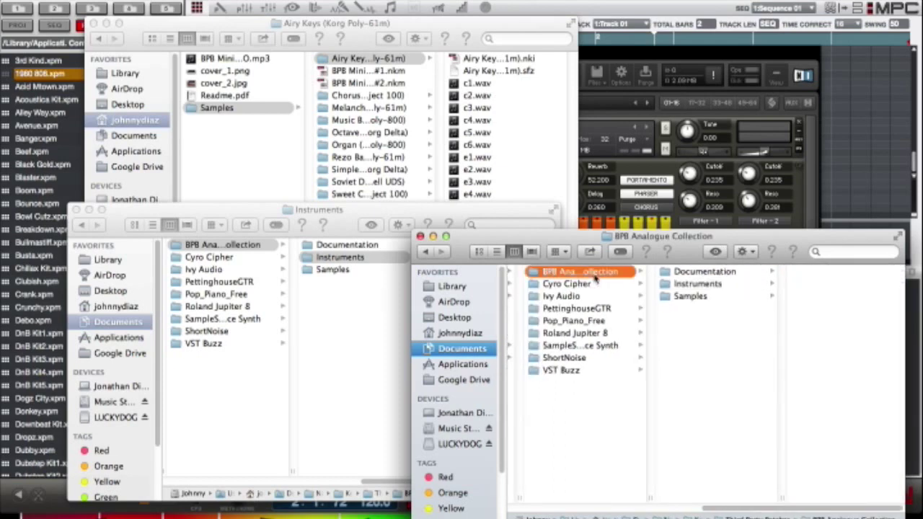
pyautogui.click(575, 298)
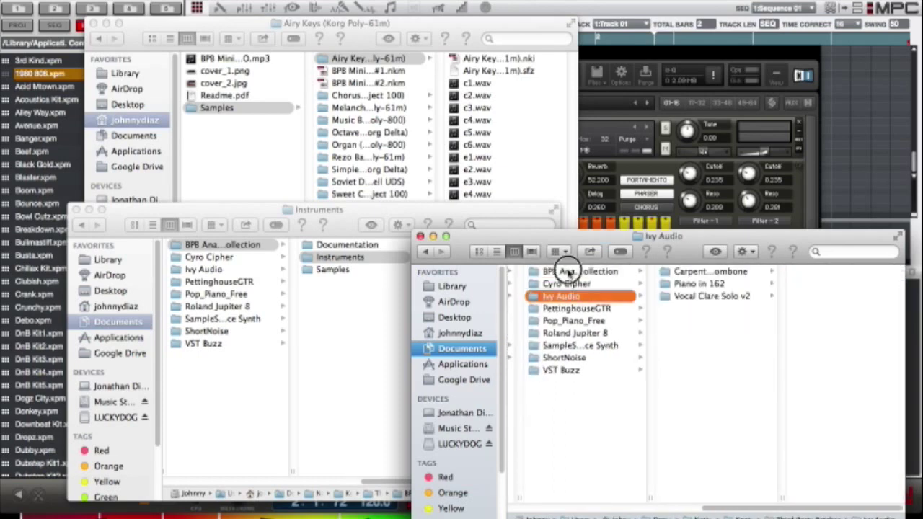
pyautogui.click(622, 271)
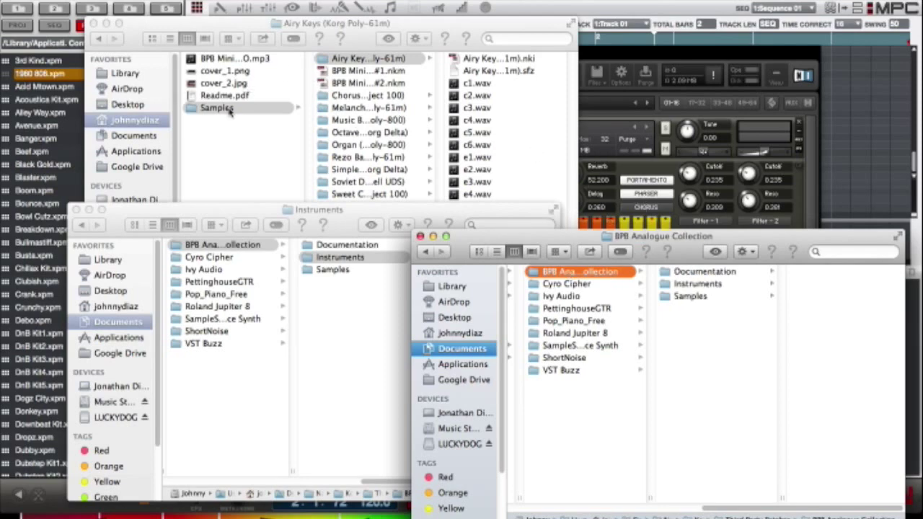
# In the downloaded collection, select the sample folders Chorus Keys through VHS Brass plus Airy Keys.
pyautogui.click(240, 131)
pyautogui.click(358, 96)
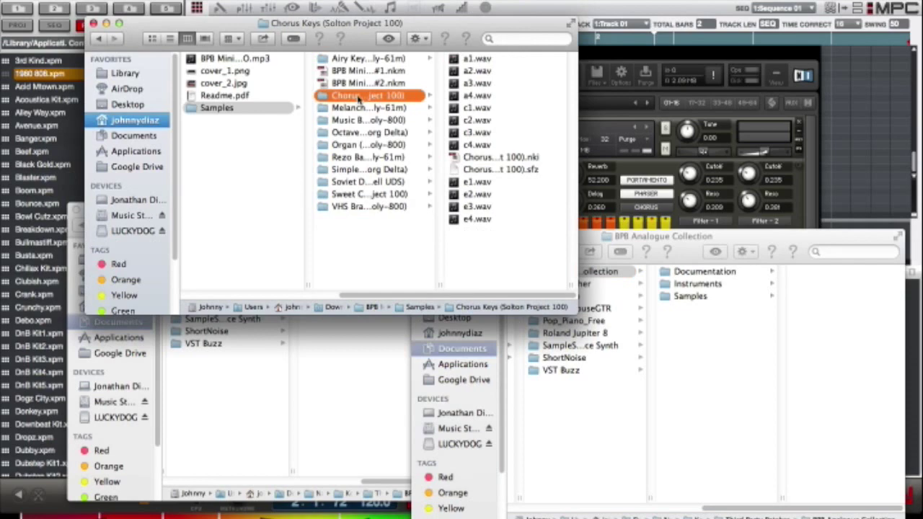
pyautogui.keyDown('shift'); pyautogui.click(358, 207); pyautogui.keyUp('shift')
pyautogui.keyDown('super'); pyautogui.click(344, 62); pyautogui.keyUp('super')
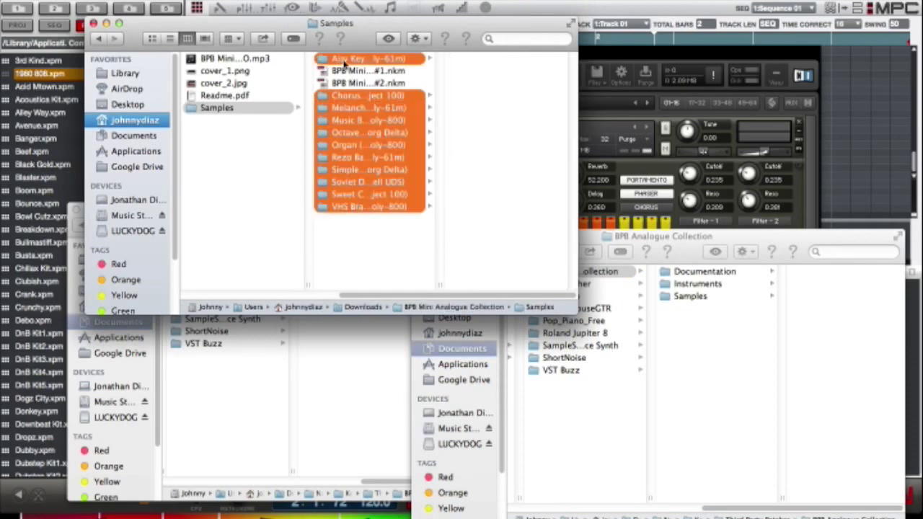
# In the installed BPB Analogue Collection, compare Instruments and Samples, then open the Airy Keys instrument folder.
pyautogui.click(660, 235)
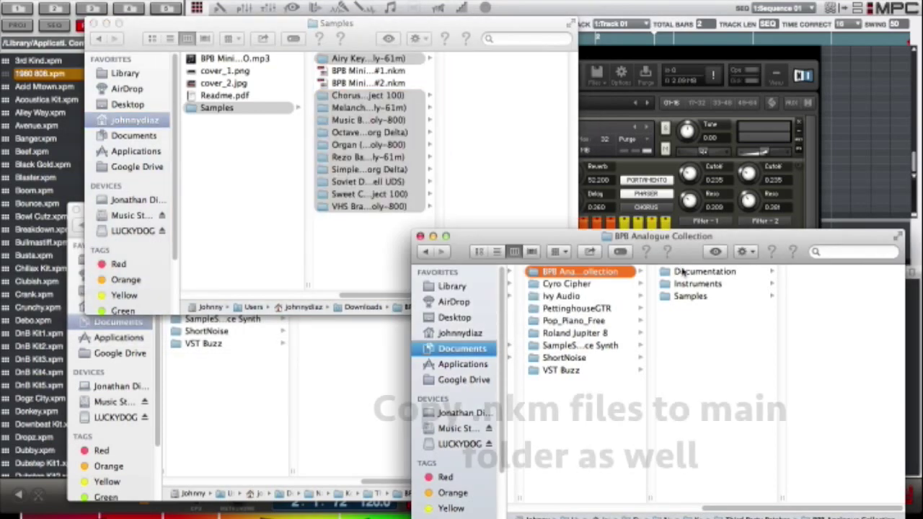
pyautogui.click(690, 285)
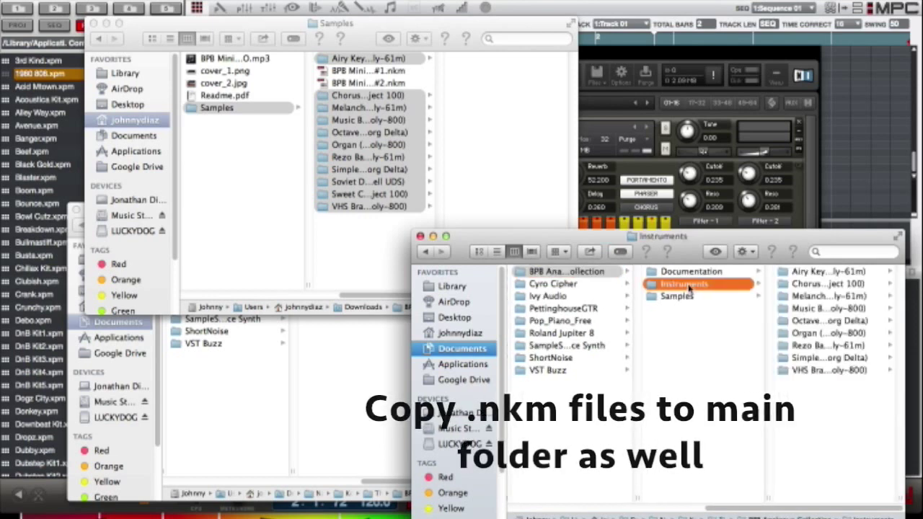
pyautogui.click(676, 297)
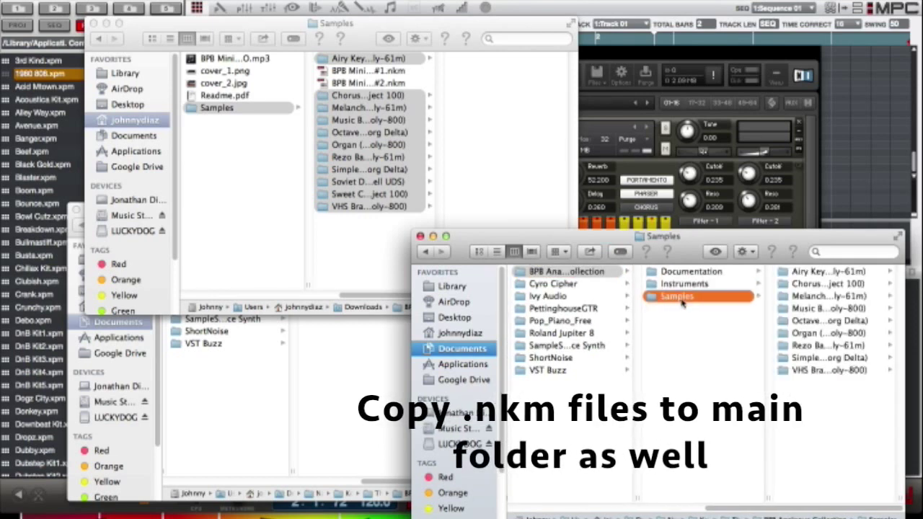
pyautogui.click(701, 284)
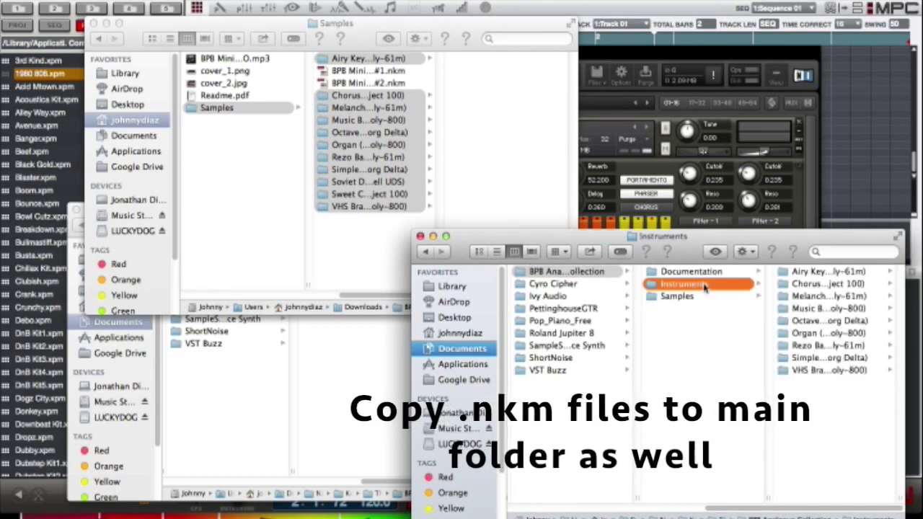
pyautogui.click(824, 272)
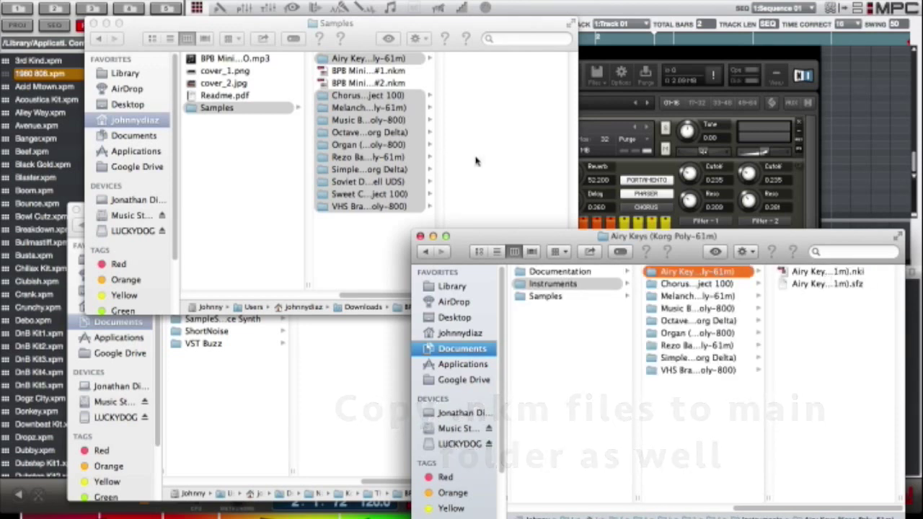
# In the downloaded collection, go up and open Samples > Chorus Keys (Solton Project 100).
pyautogui.click(230, 108)
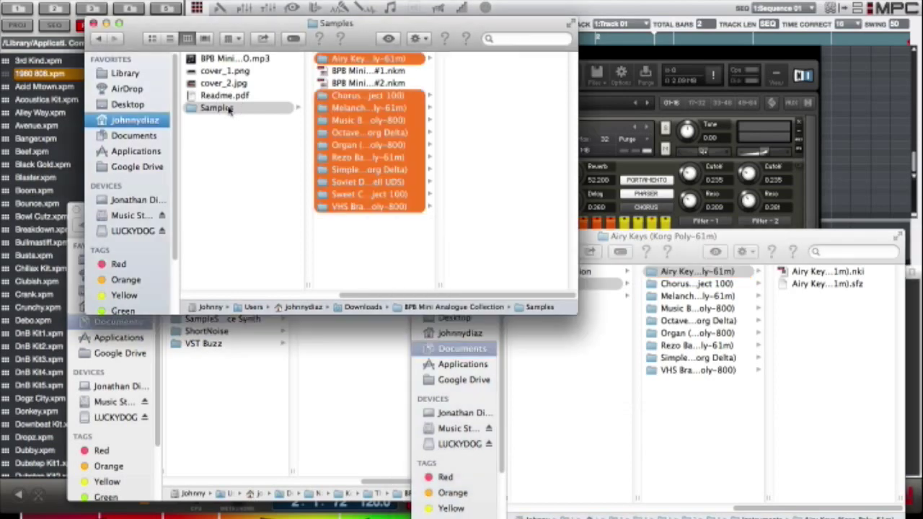
pyautogui.press('Left')
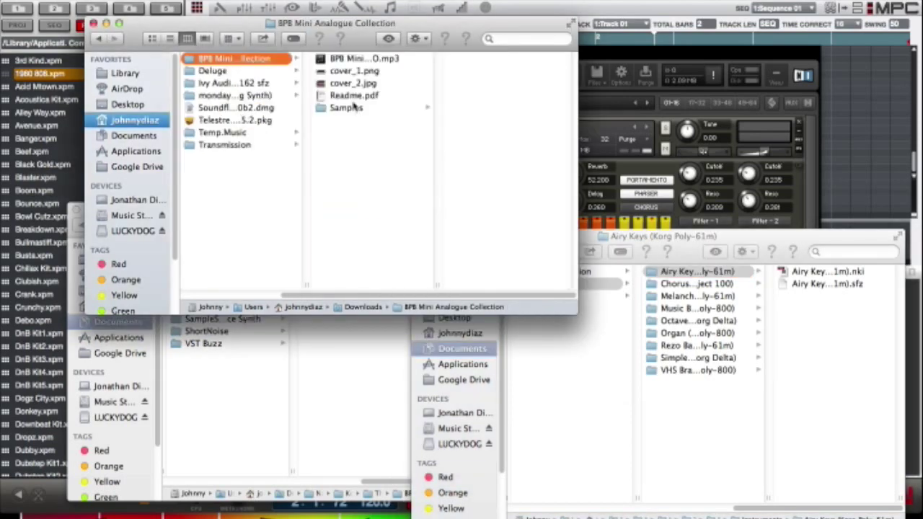
pyautogui.click(350, 108)
pyautogui.click(466, 95)
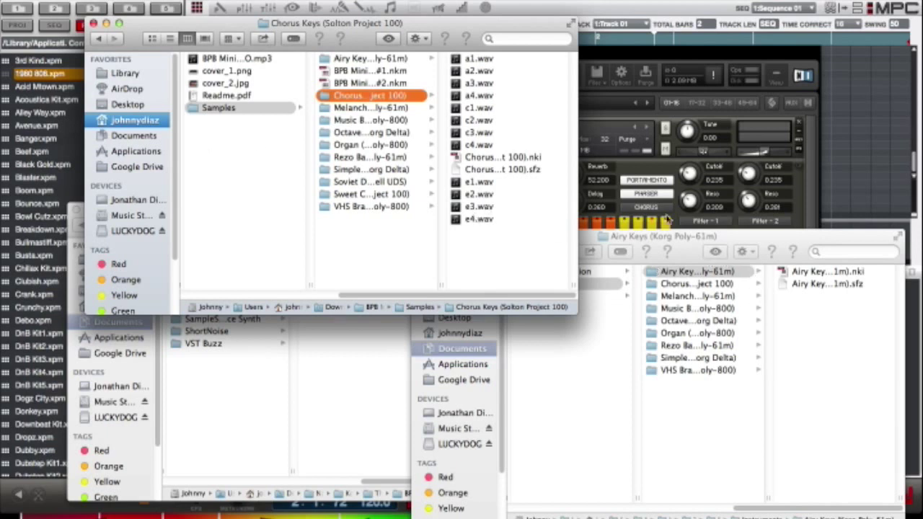
# Check each installed instrument folder, from Airy Keys through Melancholia, Organ and Rezo Bass to VHS Brass.
pyautogui.click(689, 276)
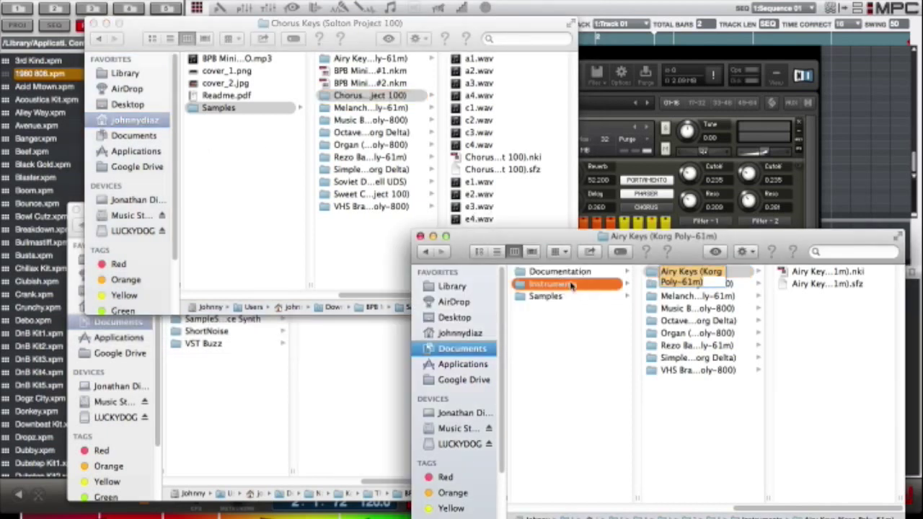
pyautogui.click(664, 275)
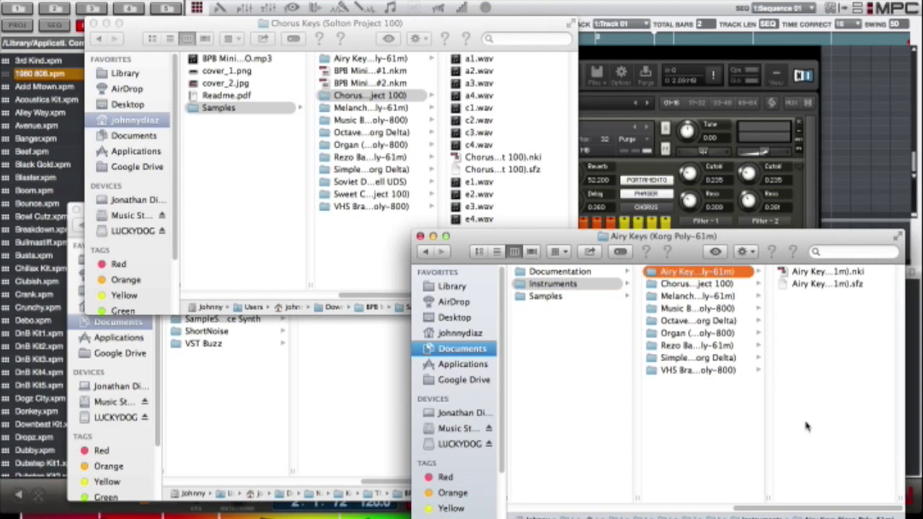
pyautogui.click(667, 284)
pyautogui.click(671, 297)
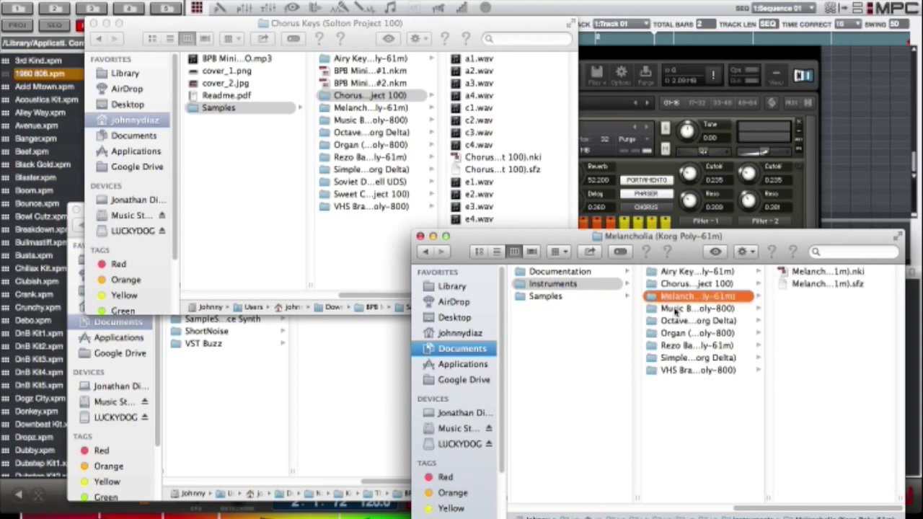
pyautogui.click(676, 309)
pyautogui.click(678, 321)
pyautogui.click(678, 333)
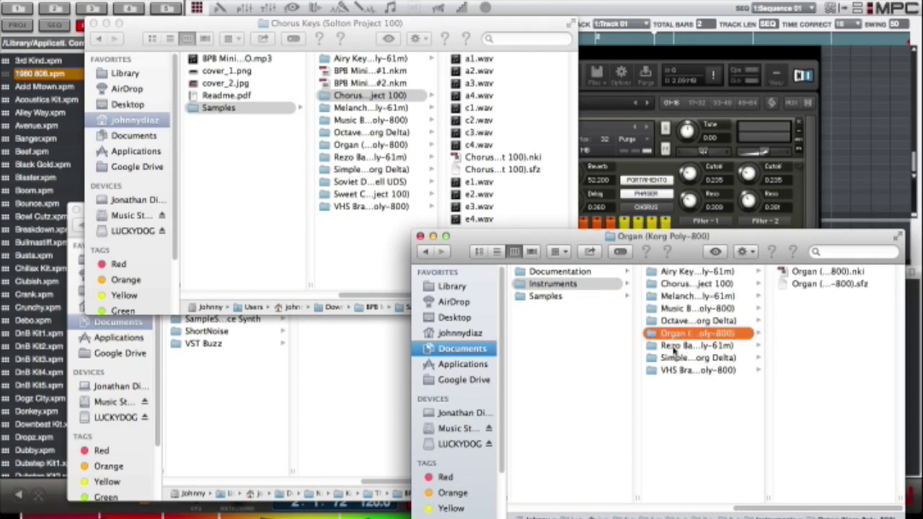
pyautogui.click(676, 346)
pyautogui.click(674, 360)
pyautogui.click(675, 370)
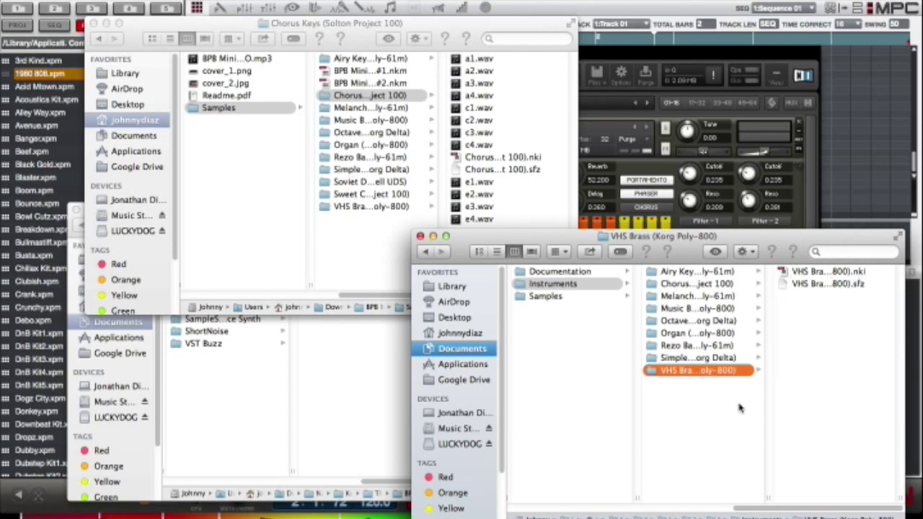
# Widen the instrument folder column to show full names, then switch to the installed Samples folder.
pyautogui.click(835, 491)
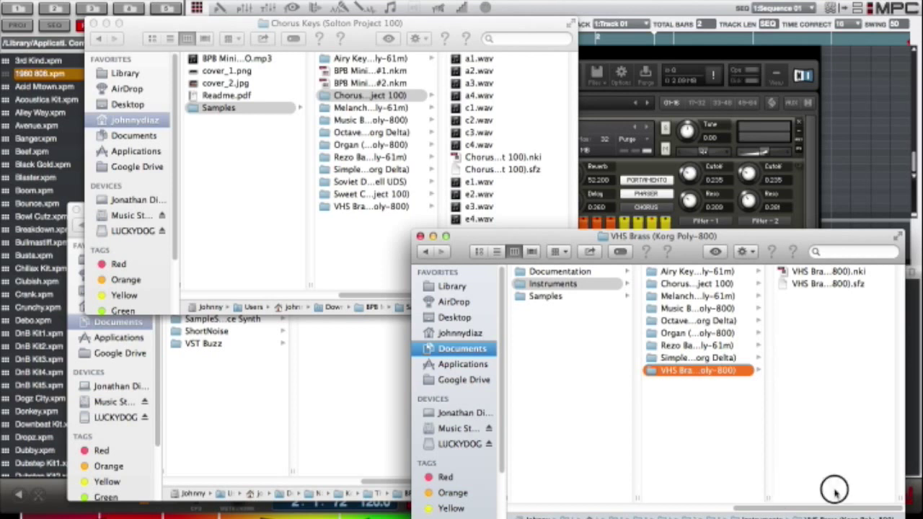
pyautogui.moveTo(835, 491)
pyautogui.mouseDown()
pyautogui.moveTo(868, 488)
pyautogui.moveTo(853, 490)
pyautogui.mouseUp()
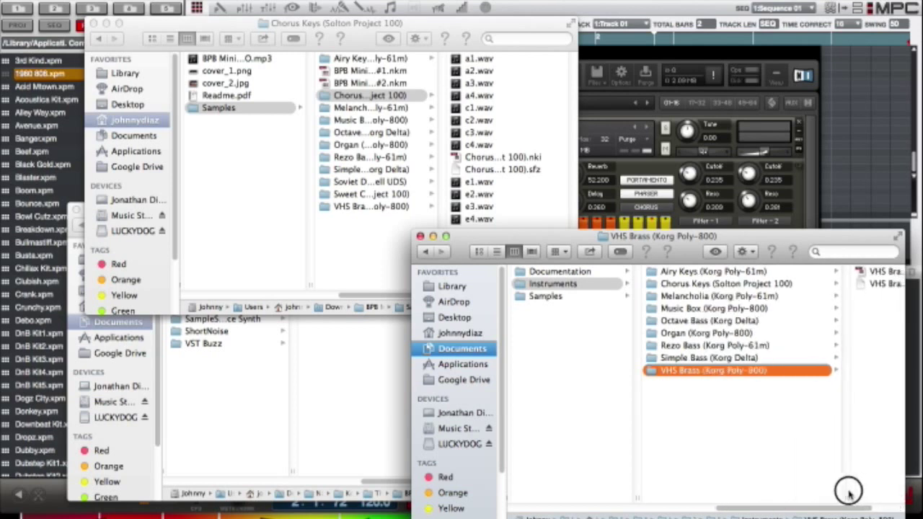
pyautogui.moveTo(849, 492); pyautogui.dragTo(841, 491)
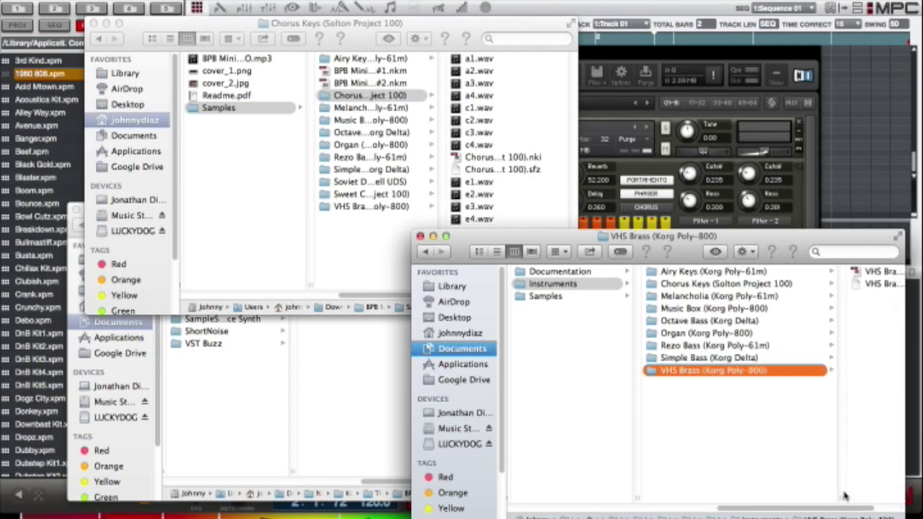
pyautogui.click(546, 296)
# Inspect the .wav files in each sample folder from Airy Keys down to VHS Brass.
pyautogui.click(683, 273)
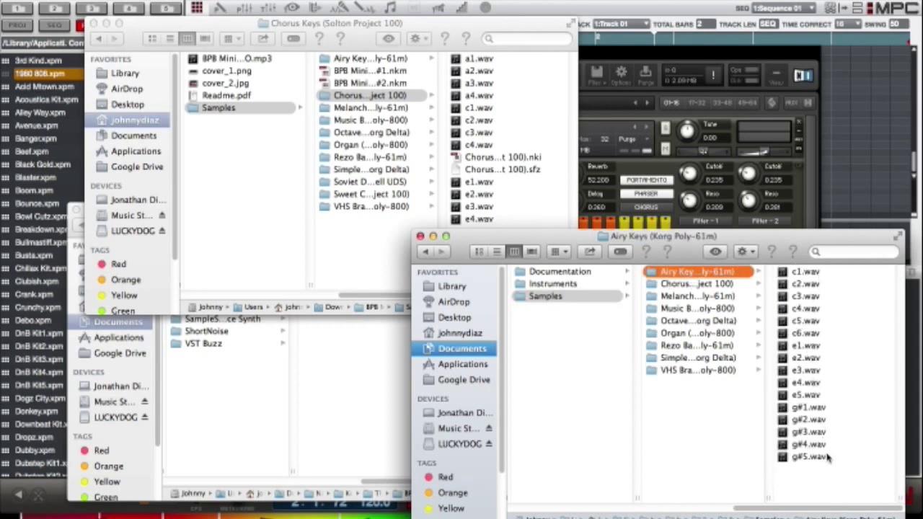
pyautogui.click(714, 295)
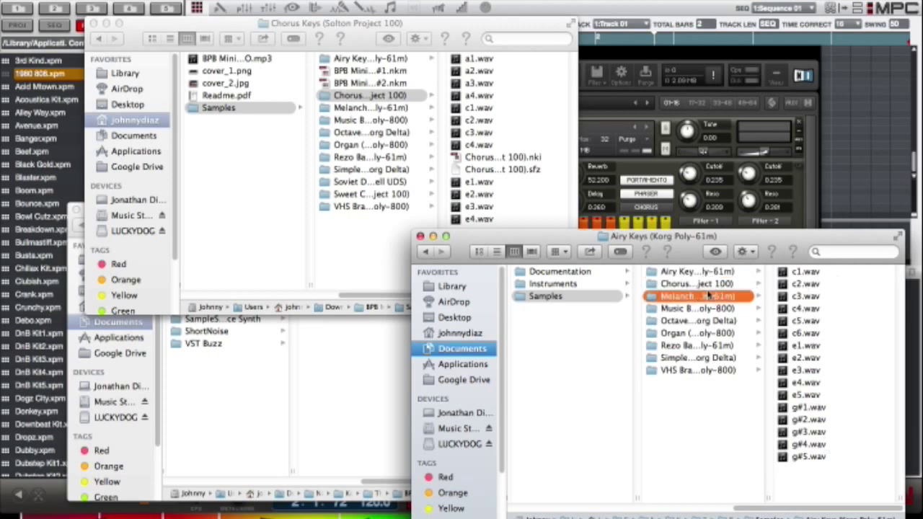
pyautogui.press('Down')
pyautogui.click(694, 322)
pyautogui.click(693, 333)
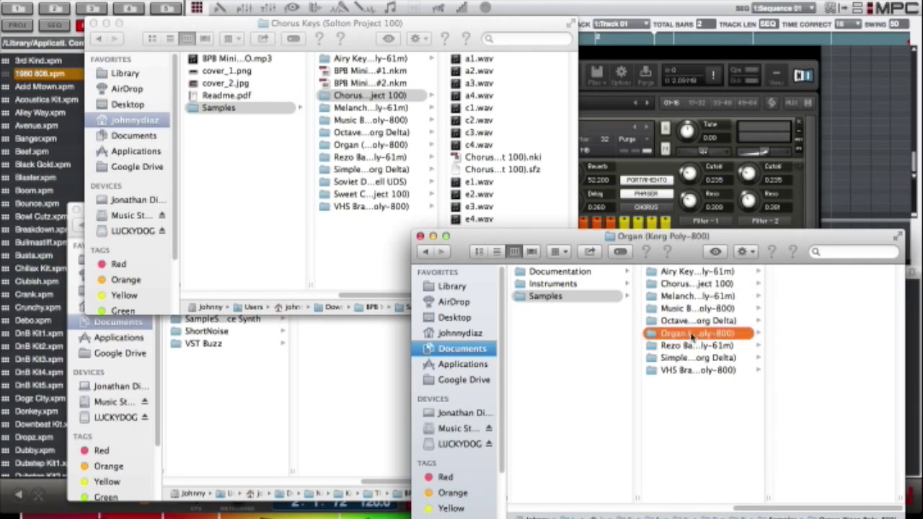
pyautogui.click(691, 345)
pyautogui.click(691, 357)
pyautogui.click(689, 370)
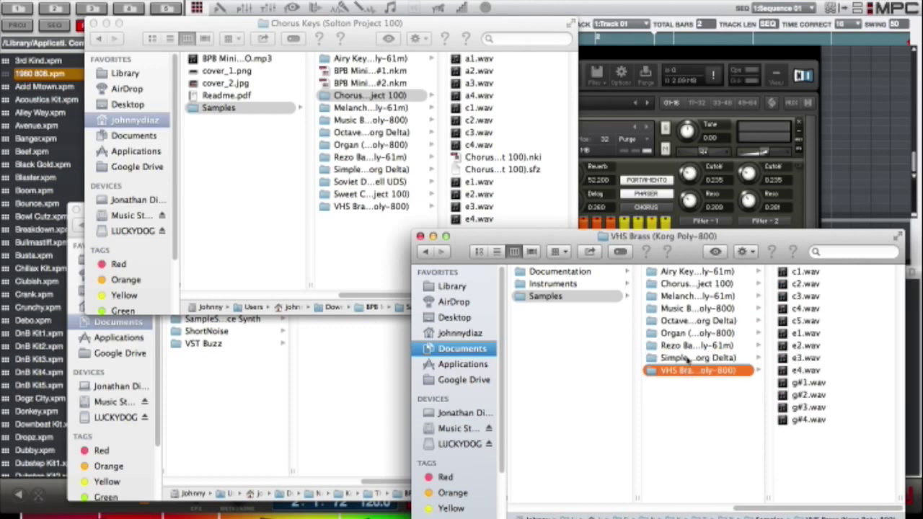
# Step back up through the sample folders from Simple to Airy Keys and reselect the Samples folder.
pyautogui.click(689, 358)
pyautogui.click(686, 345)
pyautogui.click(692, 333)
pyautogui.click(689, 309)
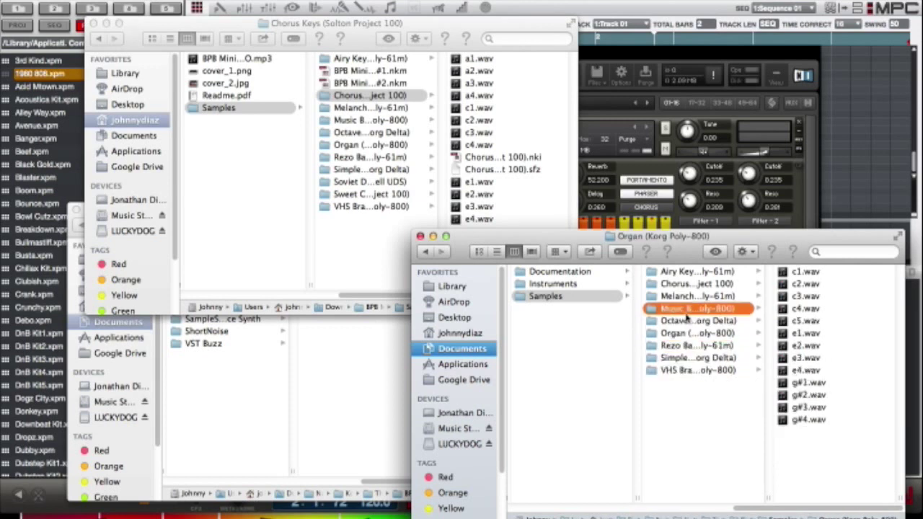
pyautogui.click(687, 298)
pyautogui.click(687, 285)
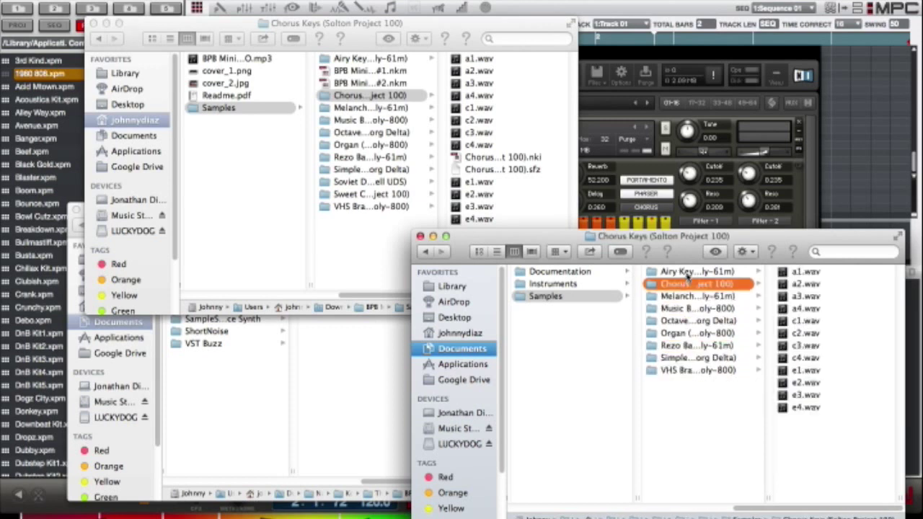
pyautogui.click(688, 274)
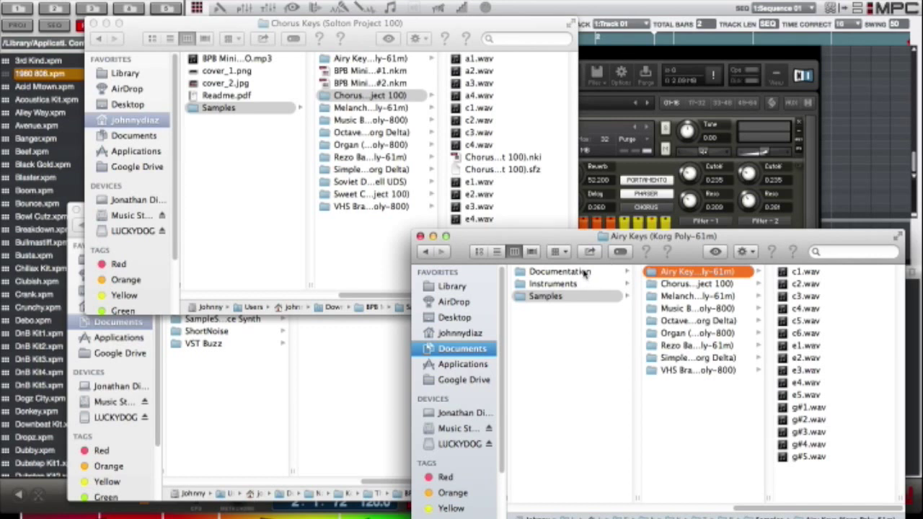
pyautogui.click(580, 292)
# Toggle between the collection's Instruments and Samples folders, then bring the other collection window forward.
pyautogui.click(578, 283)
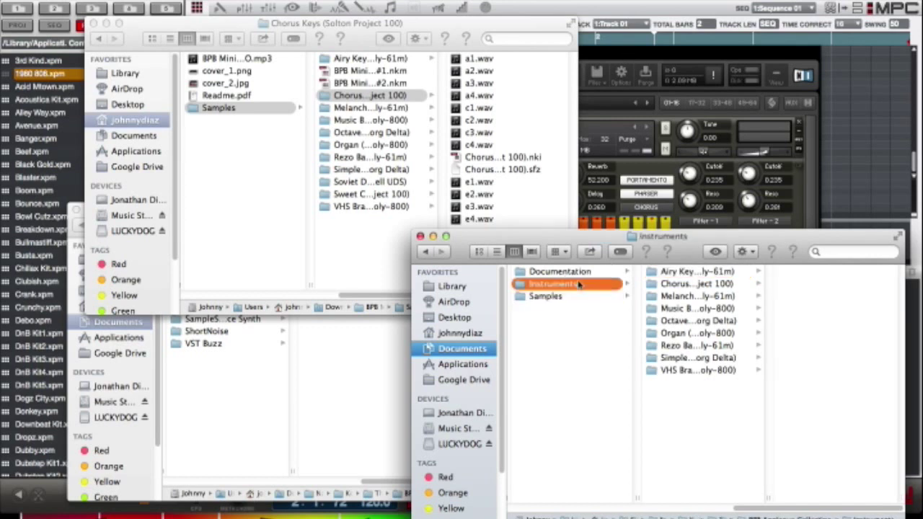
pyautogui.click(567, 297)
pyautogui.click(400, 344)
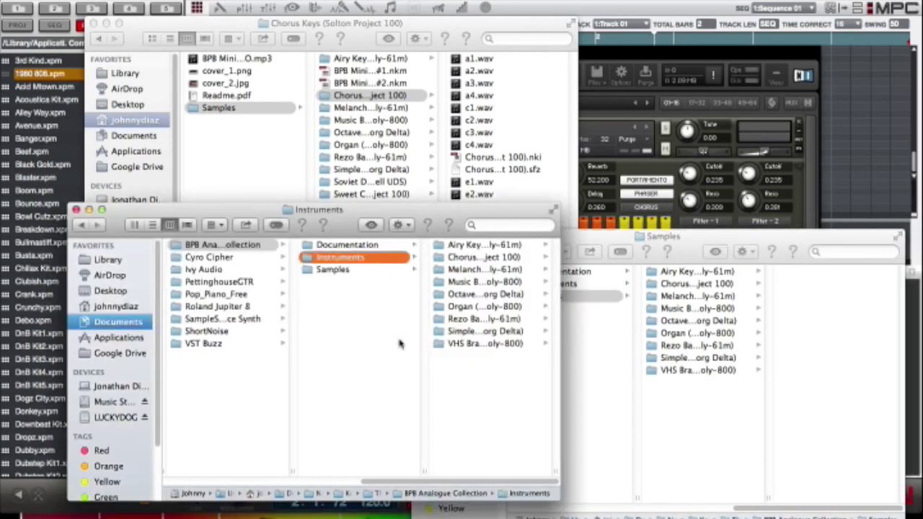
pyautogui.moveTo(498, 482); pyautogui.dragTo(435, 485)
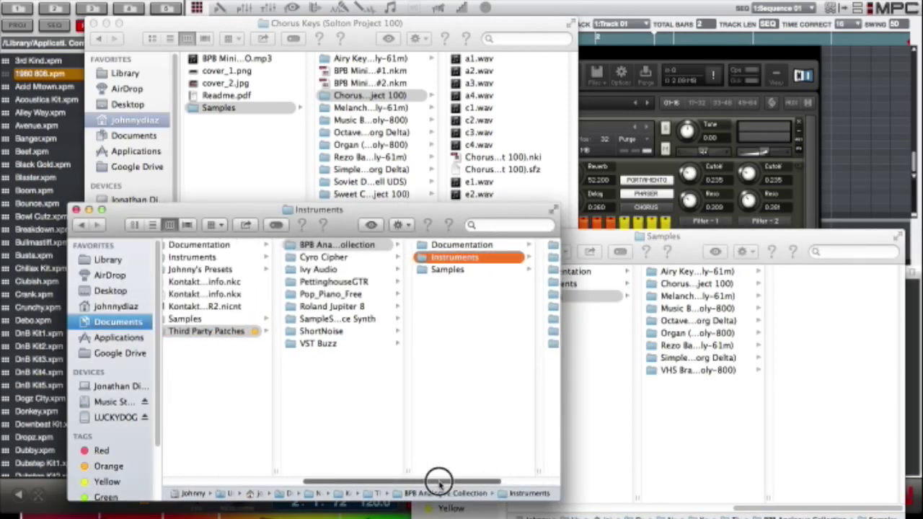
# Preview cover_2.jpg and cover_1.png in the downloaded BPB Mini collection, then switch back to Kontakt.
pyautogui.click(238, 84)
pyautogui.click(234, 83)
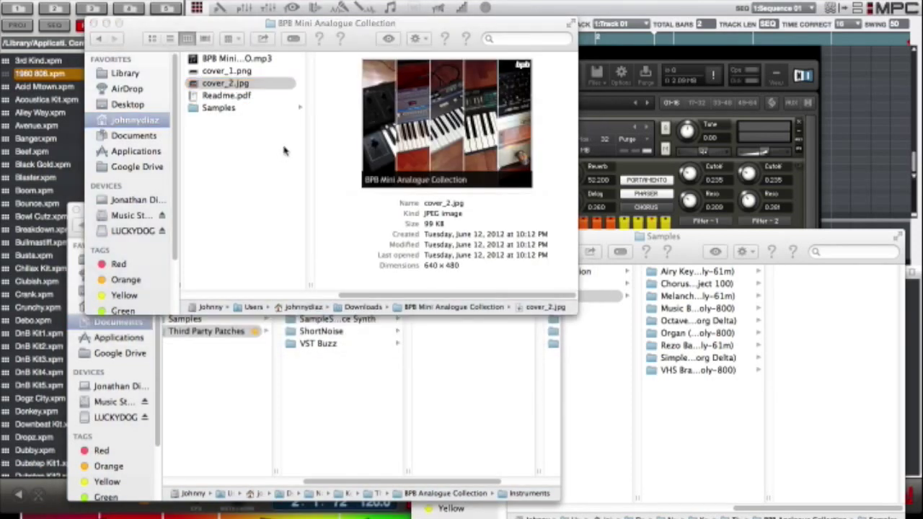
pyautogui.click(247, 87)
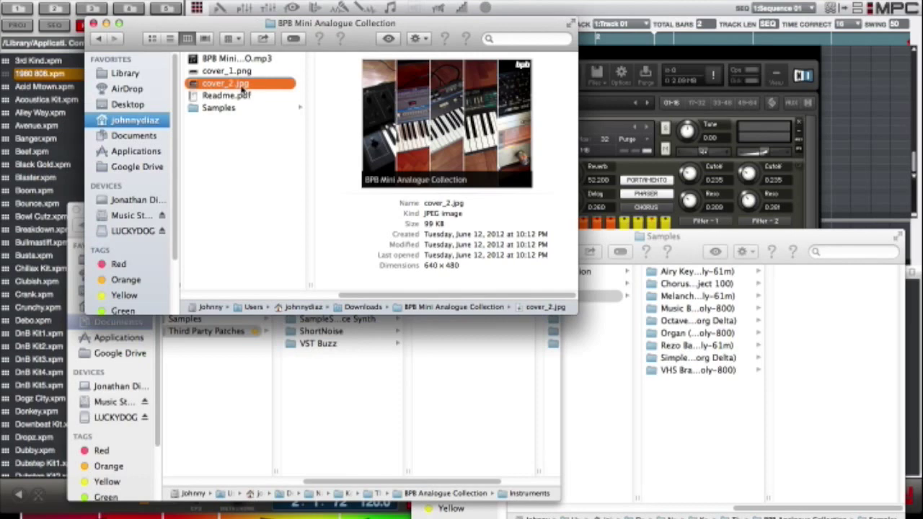
pyautogui.click(239, 72)
pyautogui.click(236, 84)
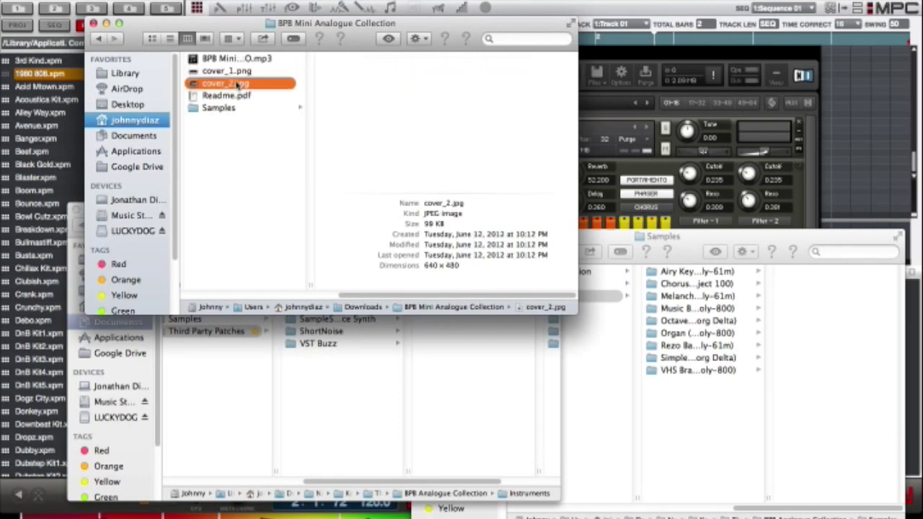
pyautogui.hscroll(-5, 238, 85)
pyautogui.hscroll(3, 491, 87)
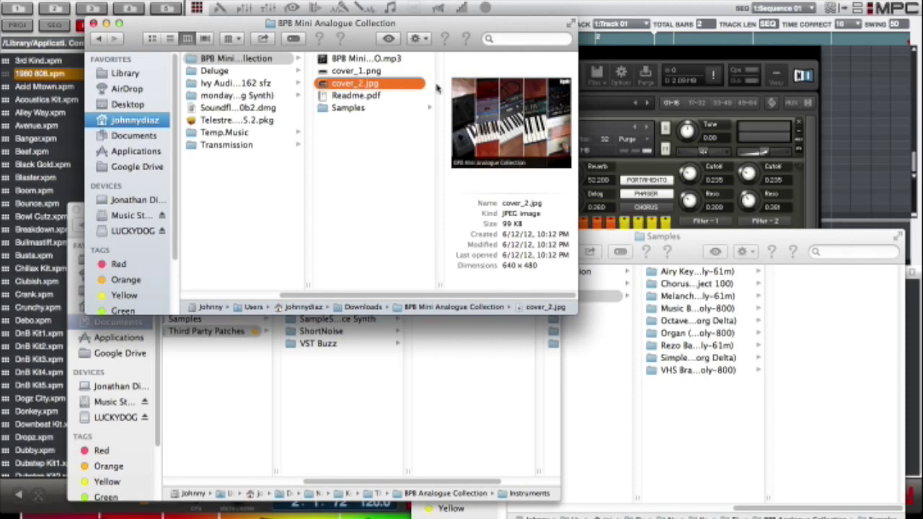
pyautogui.click(603, 56)
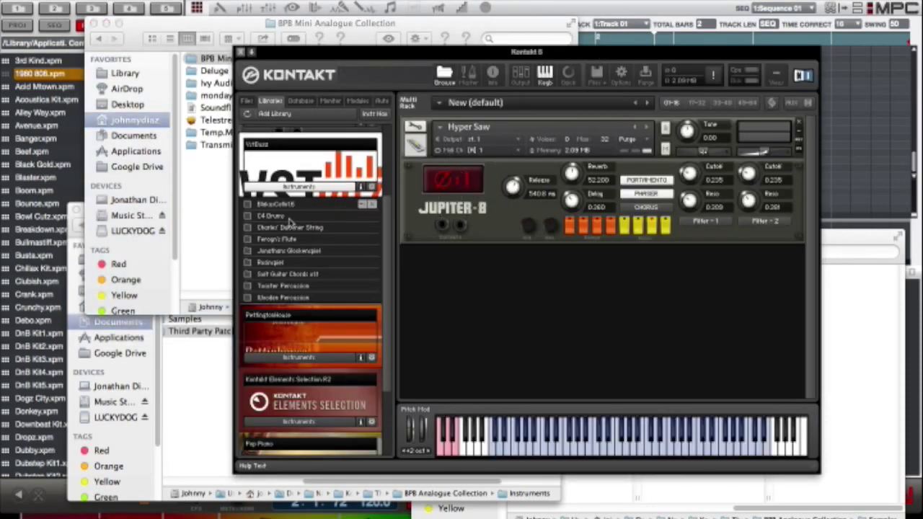
# Collapse the library's instrument list in Kontakt, browse the library tiles, and switch back to Finder.
pyautogui.click(299, 188)
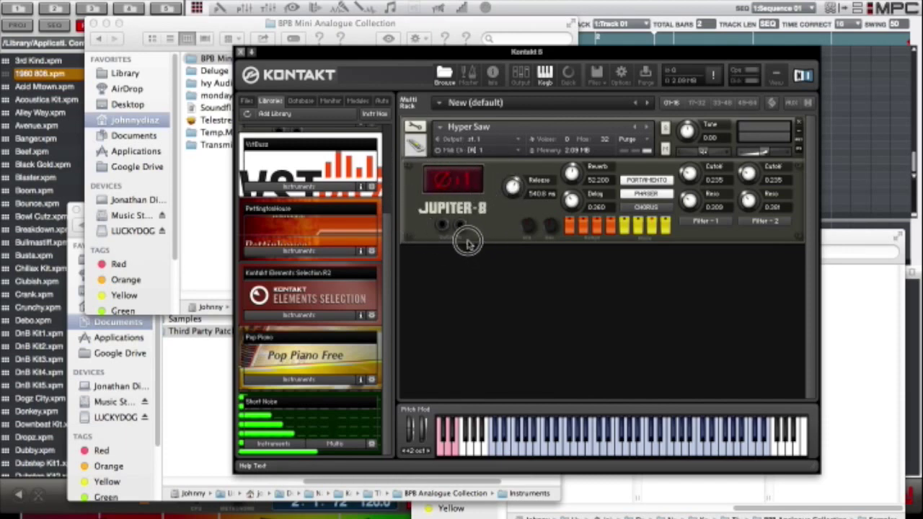
pyautogui.scroll(3, 343, 226)
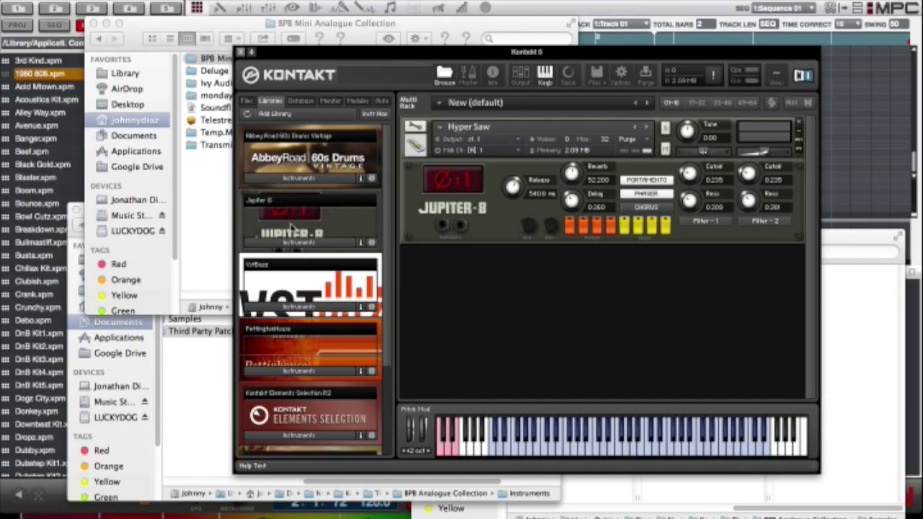
pyautogui.click(216, 191)
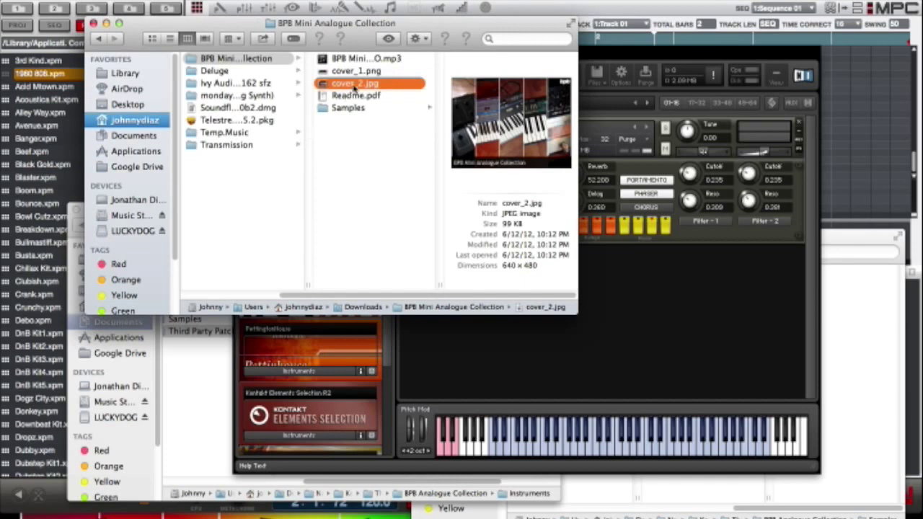
# Compare cover_1.png with cover_2.jpg, keeping cover_2.jpg selected, and bring the Kontakt library window forward.
pyautogui.click(350, 72)
pyautogui.click(349, 85)
pyautogui.click(874, 310)
# Copy cover_2.jpg into the BPB Analogue Collection folder and rename the copy wallpaper.jpg.
pyautogui.click(564, 272)
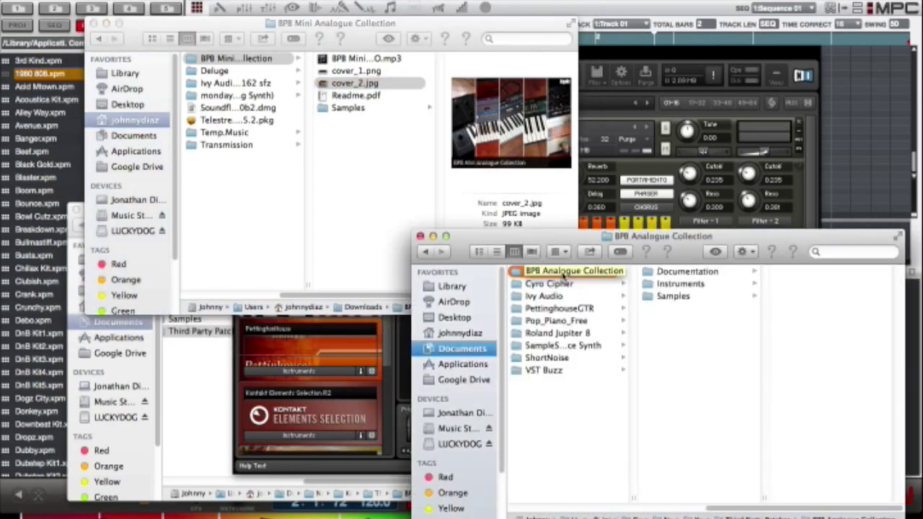
pyautogui.moveTo(565, 272); pyautogui.dragTo(566, 272)
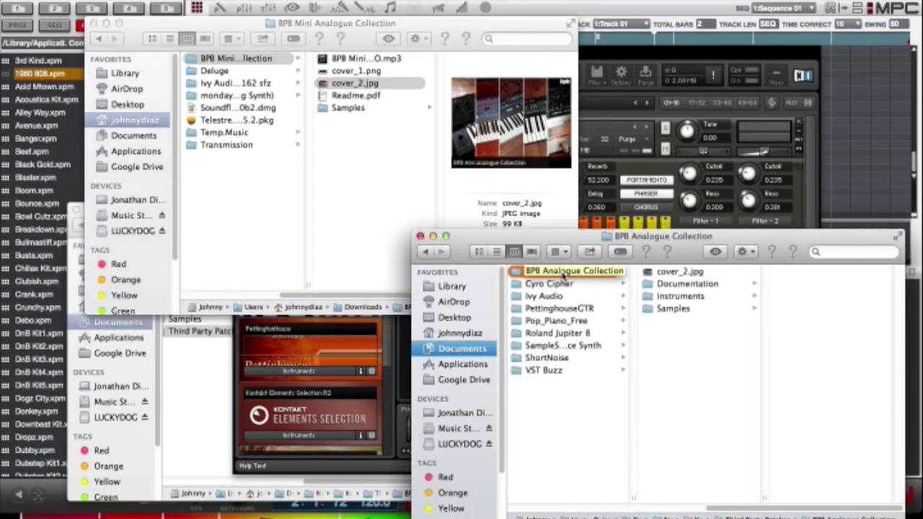
pyautogui.click(653, 274)
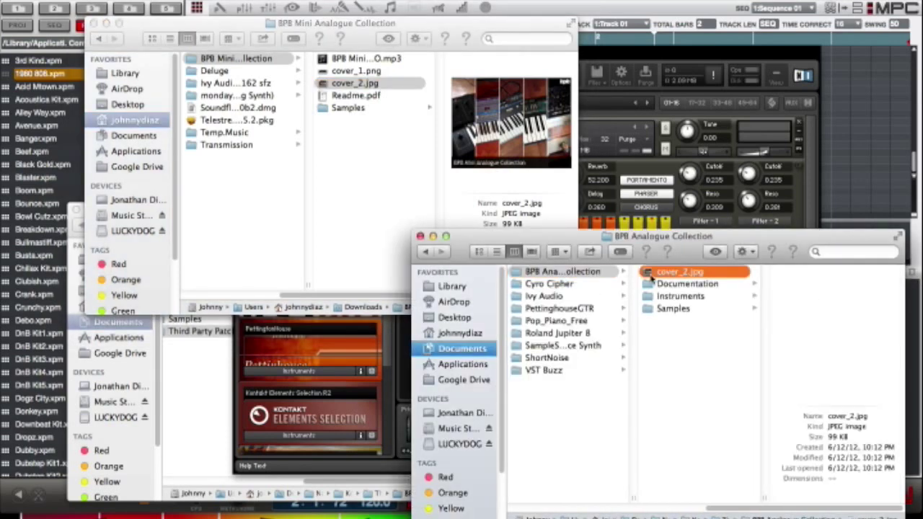
pyautogui.click(670, 274)
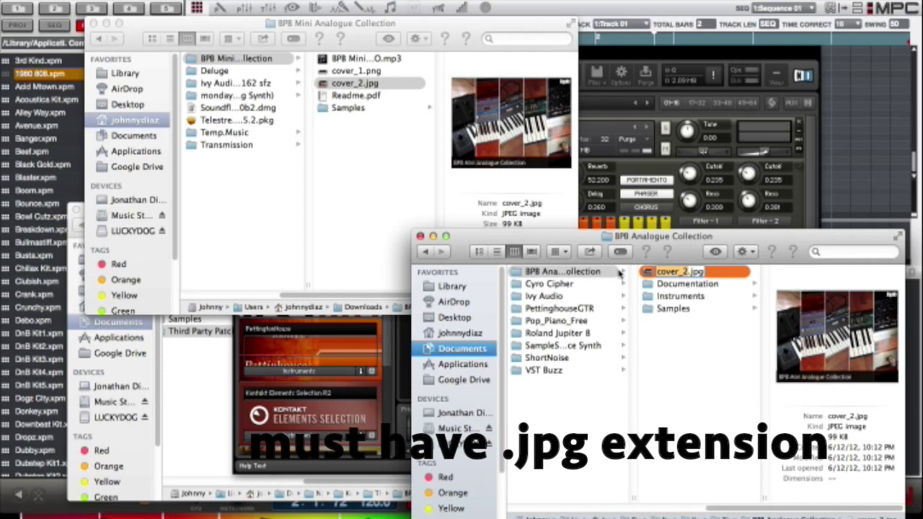
pyautogui.write('wallpaper')
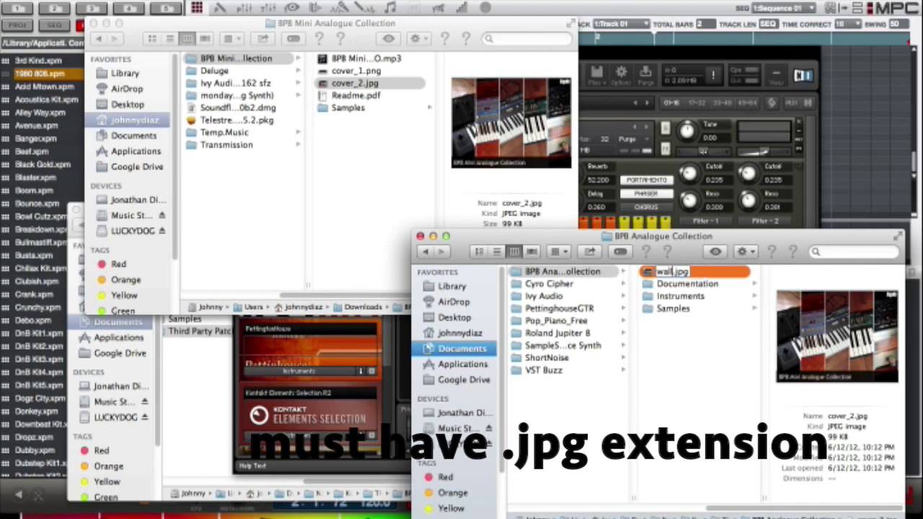
pyautogui.press('Return')
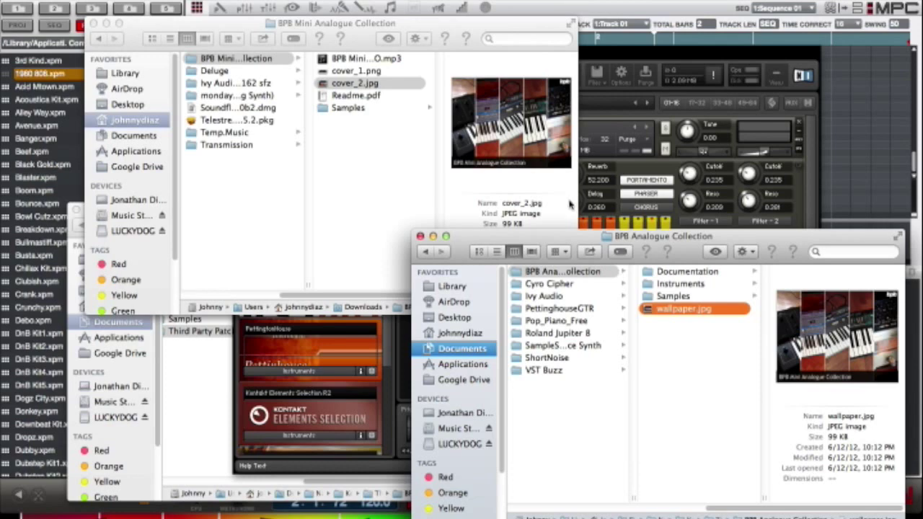
pyautogui.moveTo(483, 243); pyautogui.dragTo(510, 238)
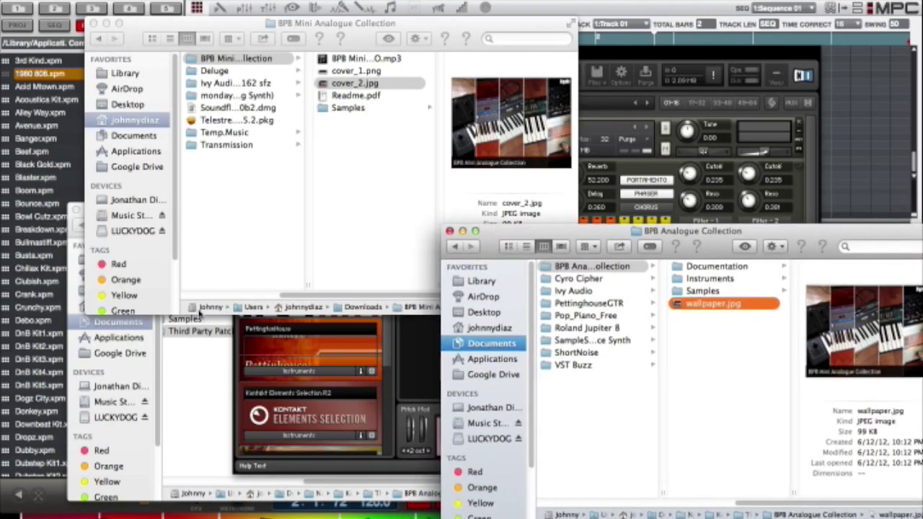
# Go back to Kontakt Elements Selection R2 Library and open Third Party Patches > PettinghouseGTR.
pyautogui.click(181, 370)
pyautogui.press('super+bracketleft')
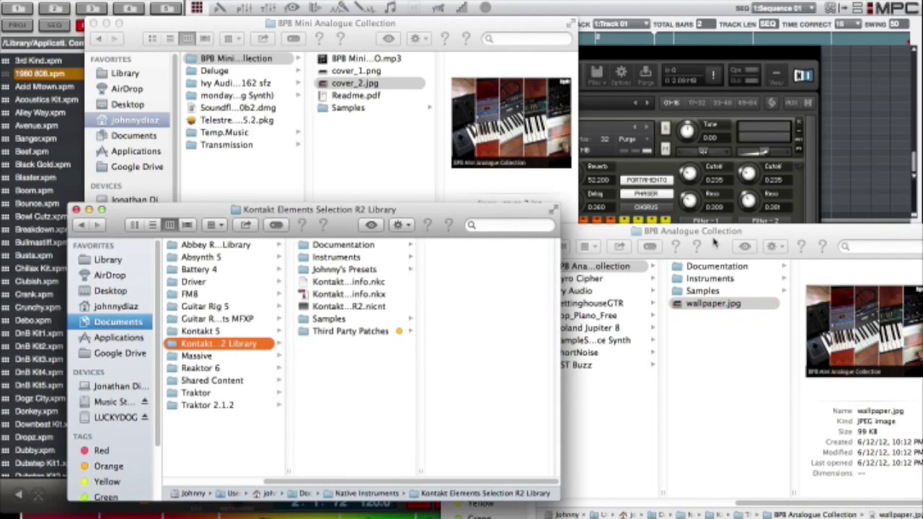
pyautogui.click(718, 240)
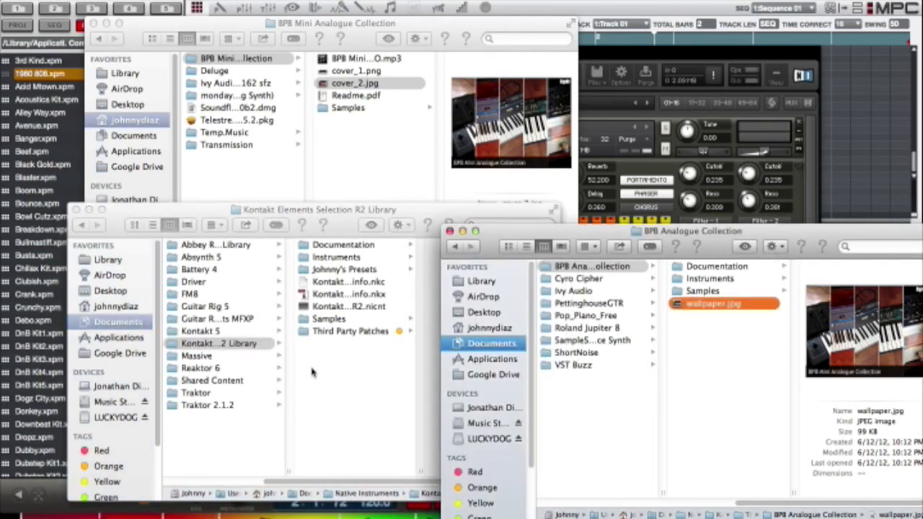
pyautogui.click(331, 331)
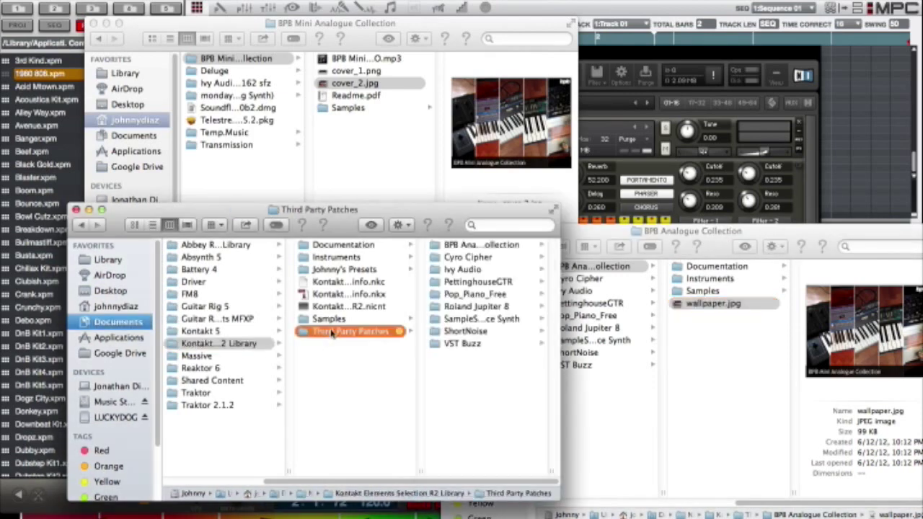
pyautogui.click(465, 283)
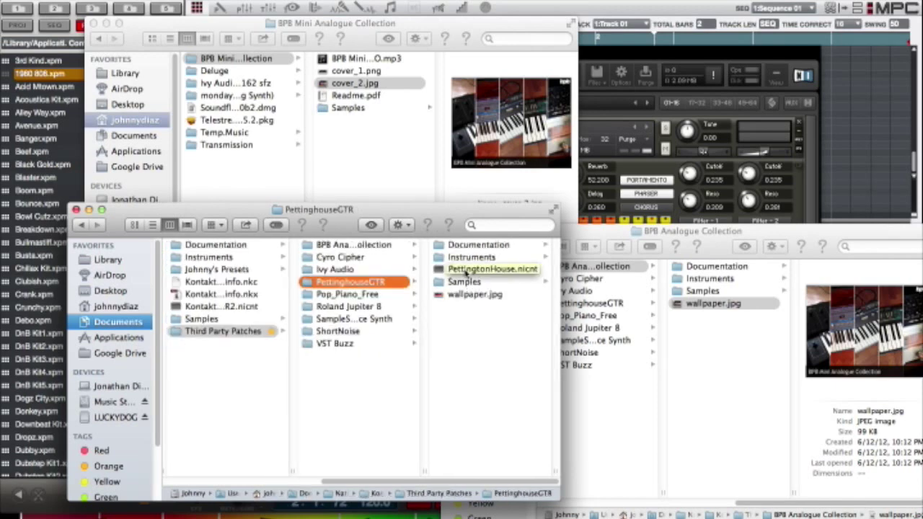
# Select PettingtonHouse.nicnt to view its details, then return to the Kontakt window.
pyautogui.click(466, 273)
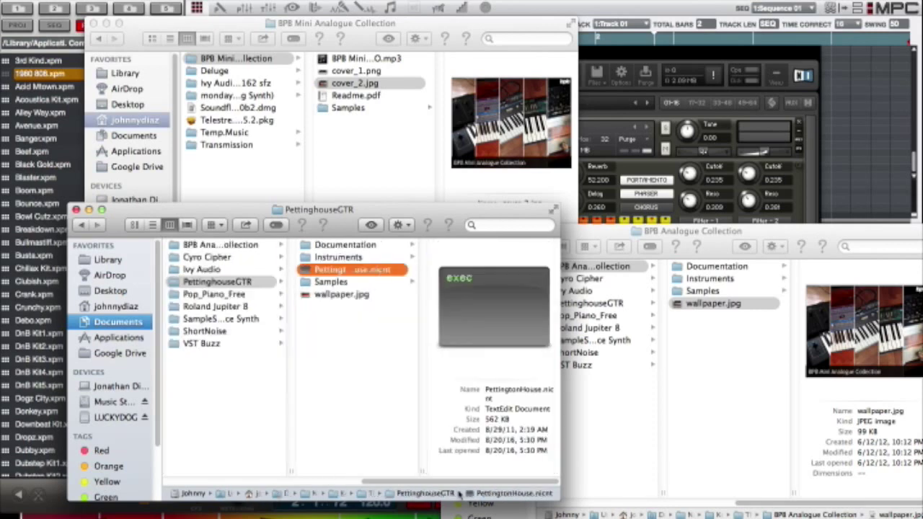
pyautogui.moveTo(459, 484); pyautogui.dragTo(433, 484)
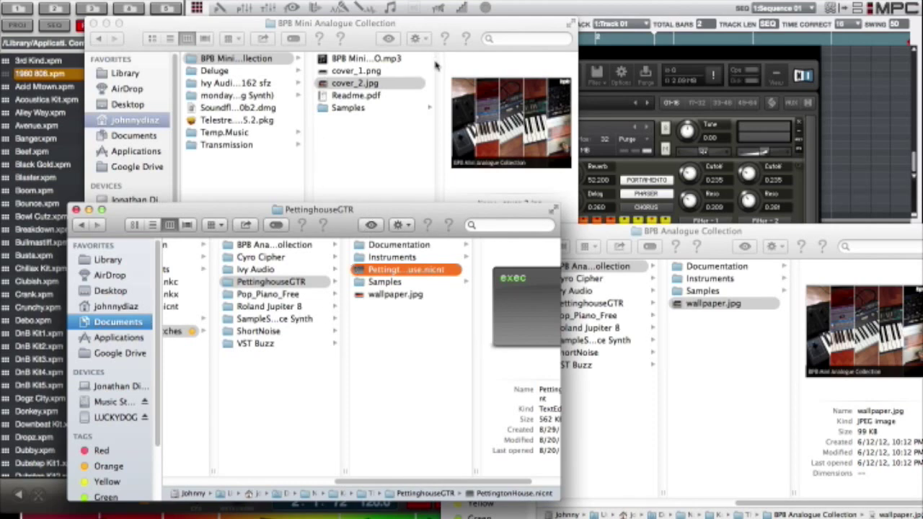
pyautogui.click(608, 50)
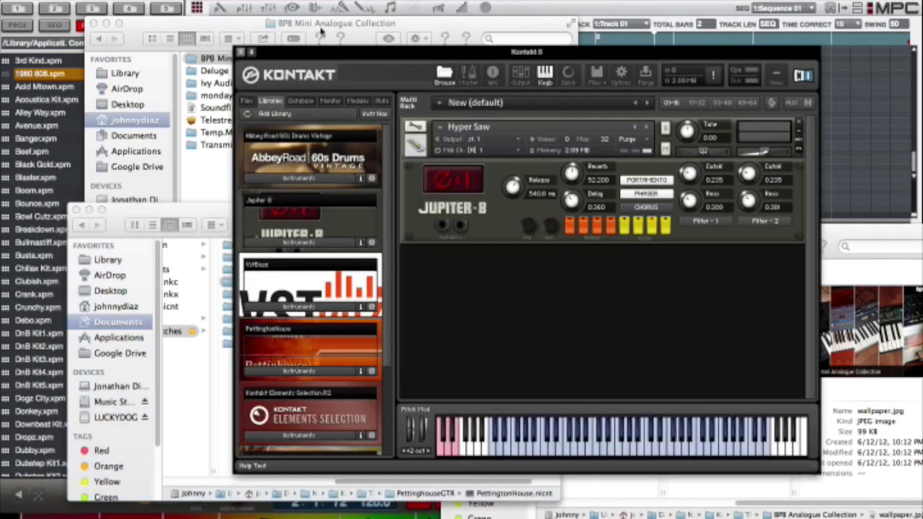
# Scroll Kontakt's Libraries pane through Pop Piano and Short Noise, then bring all Finder windows forward.
pyautogui.click(214, 213)
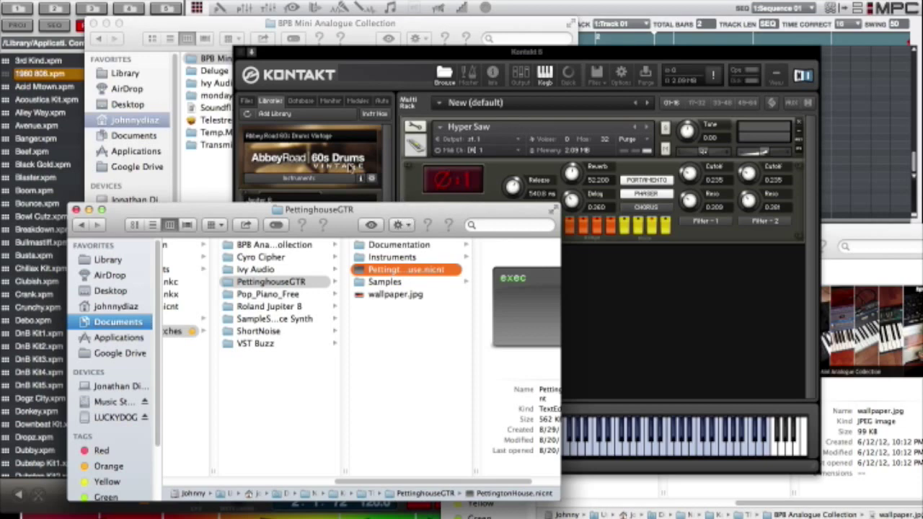
pyautogui.click(398, 197)
pyautogui.scroll(-10, 334, 244)
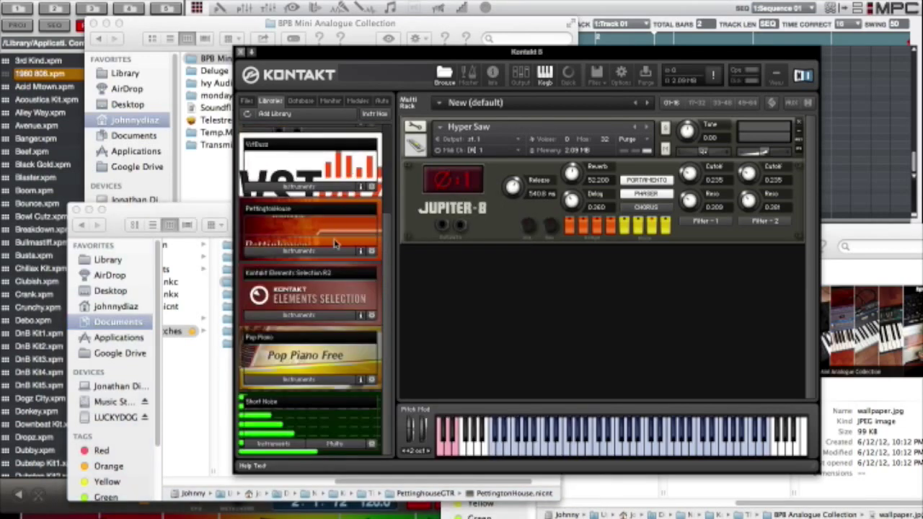
pyautogui.press('super+Tab')
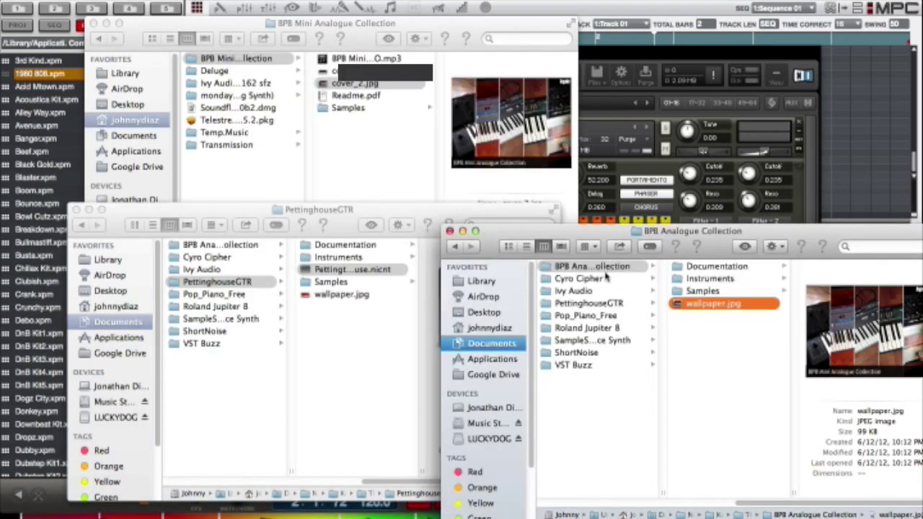
# Select PettingtonHouse.nicnt in the PettinghouseGTR folder, cancelling the rename without changing its name.
pyautogui.click(341, 271)
pyautogui.click(326, 272)
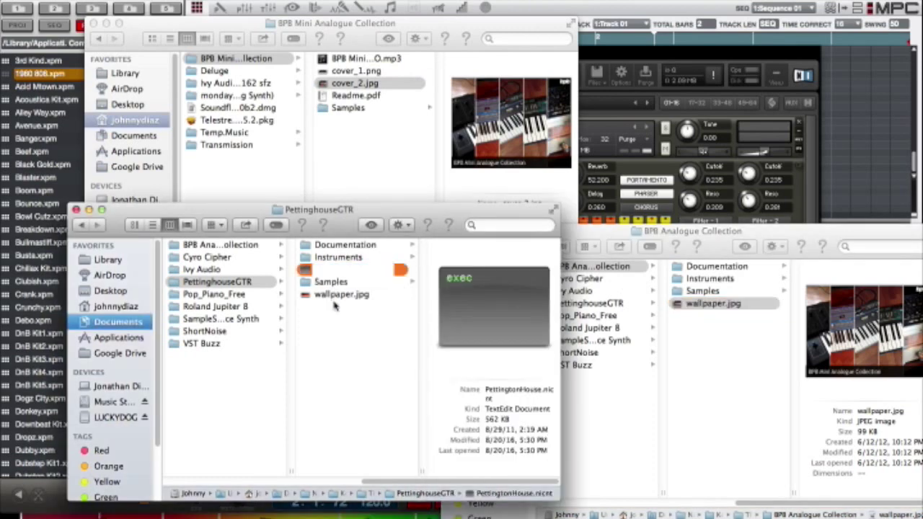
pyautogui.click(337, 271)
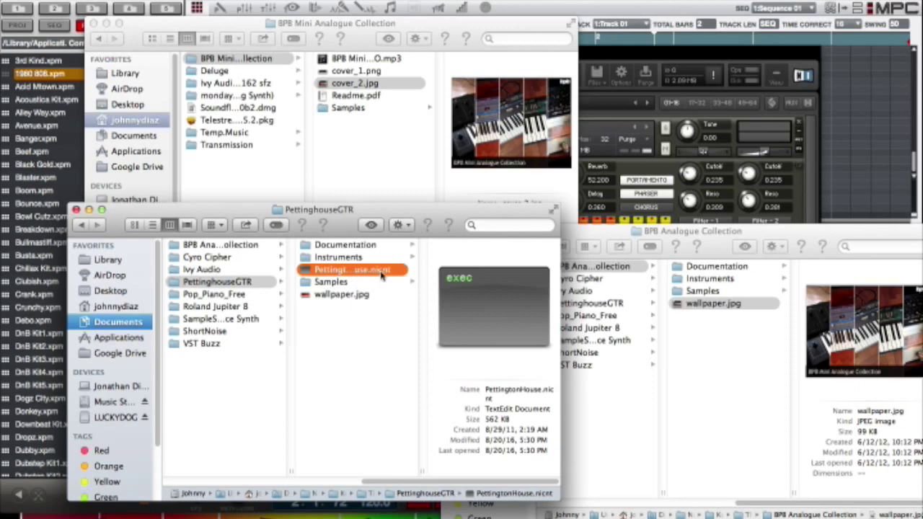
pyautogui.click(381, 273)
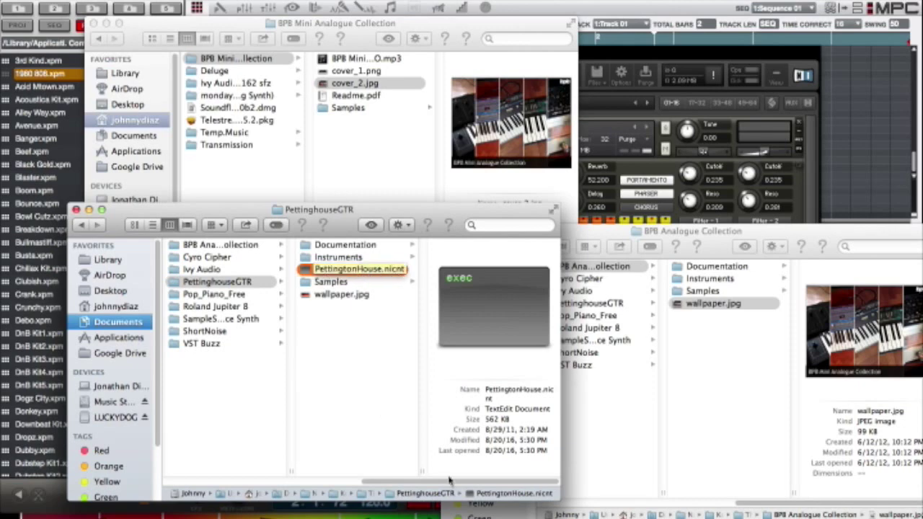
pyautogui.press('Return')
# Check the Pop_Piano_Free folder, then reselect PettingtonHouse.nicnt back in PettinghouseGTR.
pyautogui.press('Left')
pyautogui.press('Down')
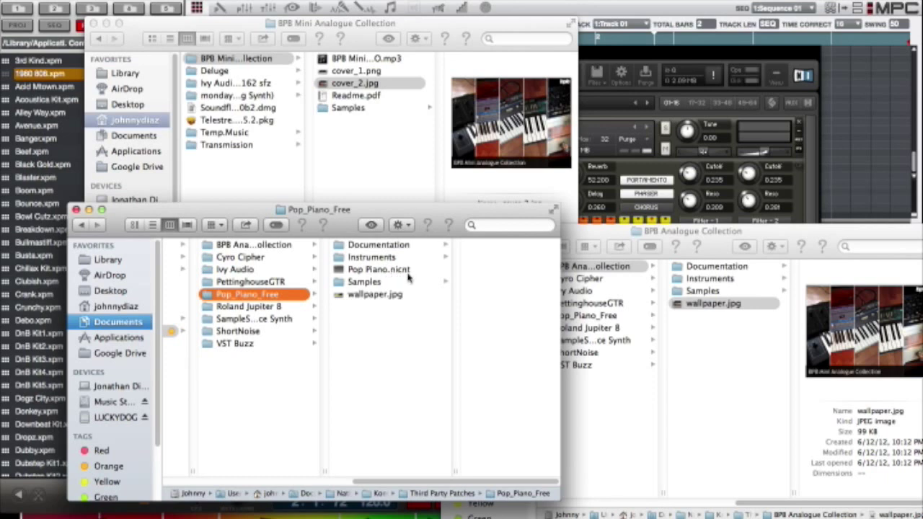
pyautogui.click(447, 480)
pyautogui.moveTo(447, 480); pyautogui.dragTo(365, 483)
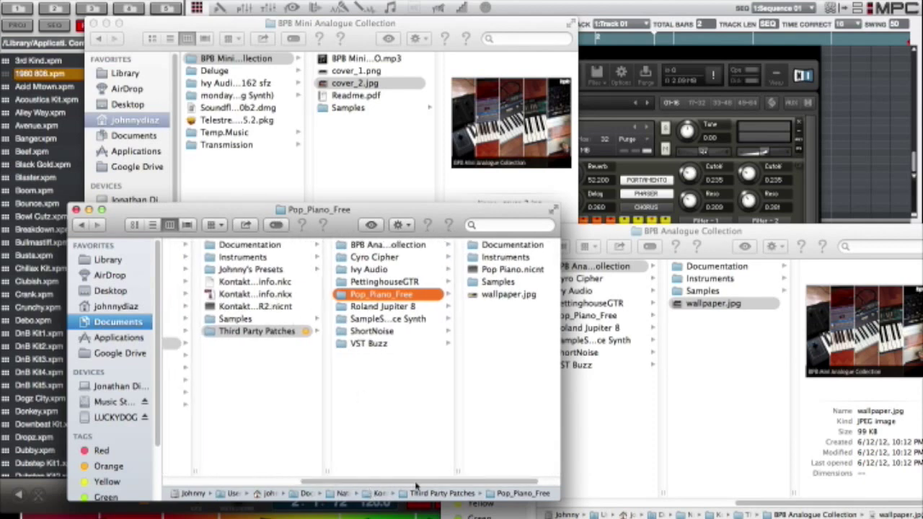
pyautogui.moveTo(417, 484); pyautogui.dragTo(485, 480)
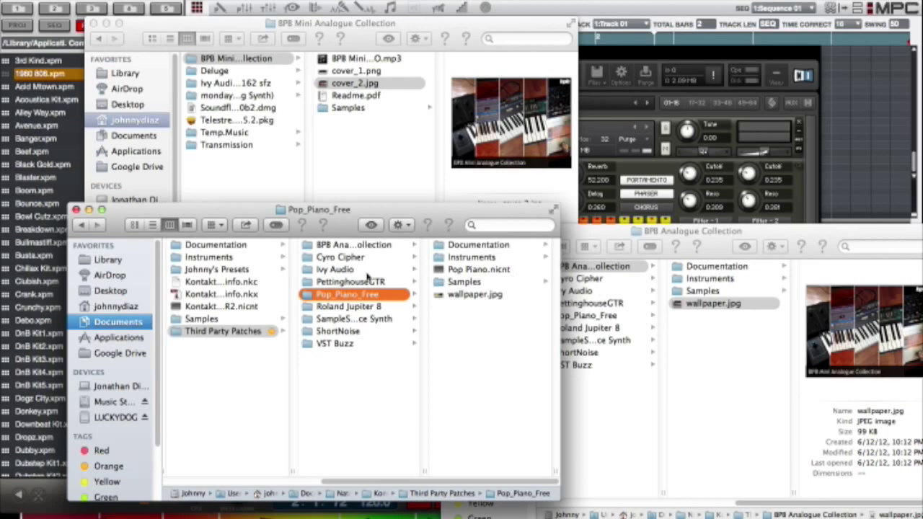
pyautogui.click(342, 282)
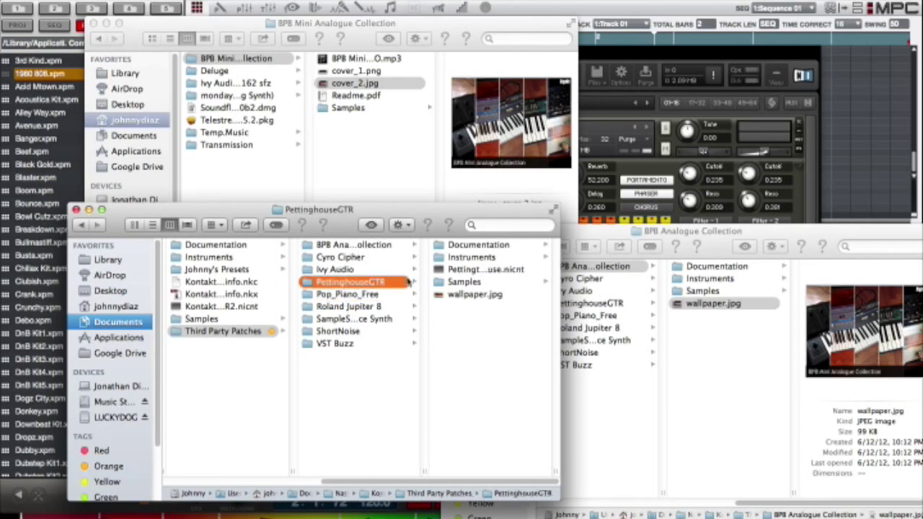
pyautogui.click(455, 272)
pyautogui.click(611, 268)
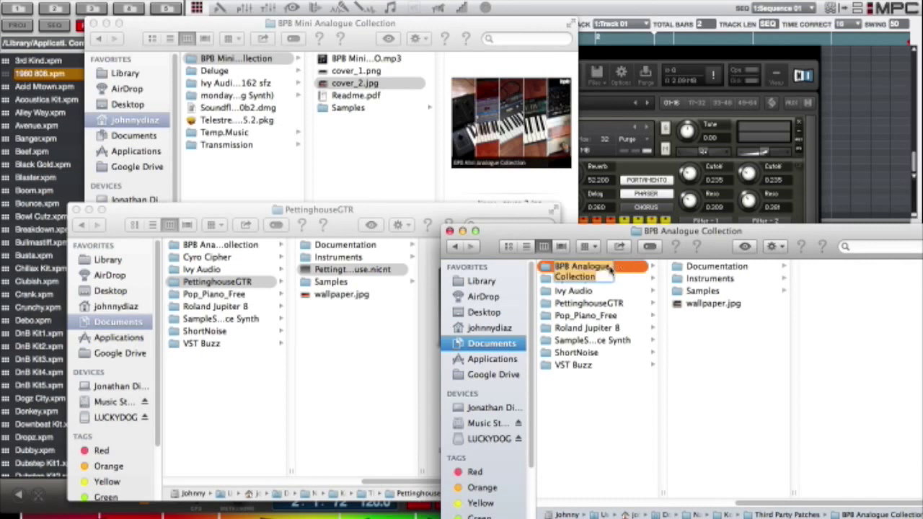
# Rename the copied PettingtonHouse.nicnt in BPB Analogue Collection to 'BPB Analogue Collection.nicnt'.
pyautogui.press('Down')
pyautogui.press('Down')
pyautogui.press('Up')
pyautogui.press('Up')
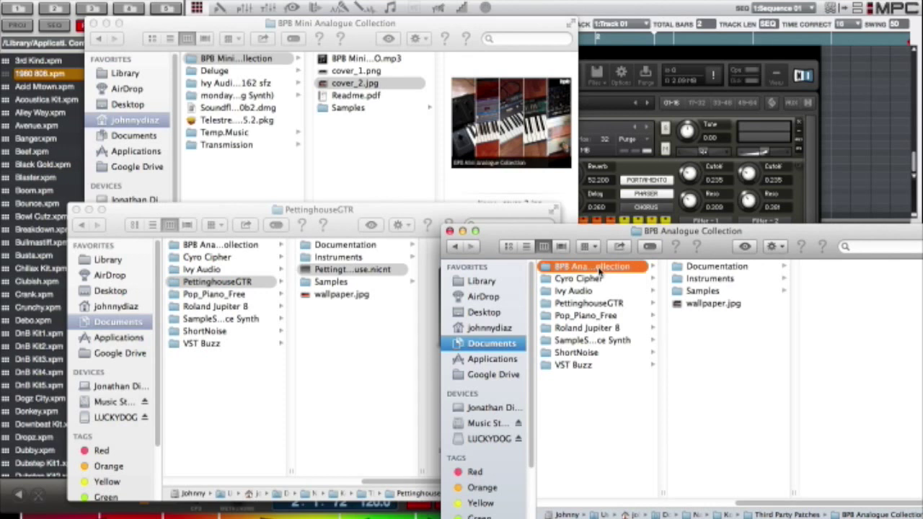
pyautogui.click(696, 292)
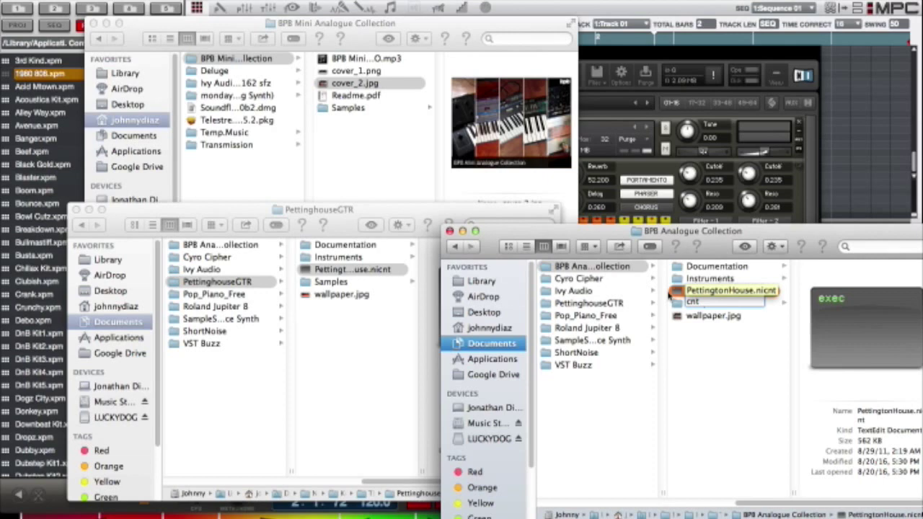
pyautogui.write('BPB Analogue Collection')
pyautogui.press('Return')
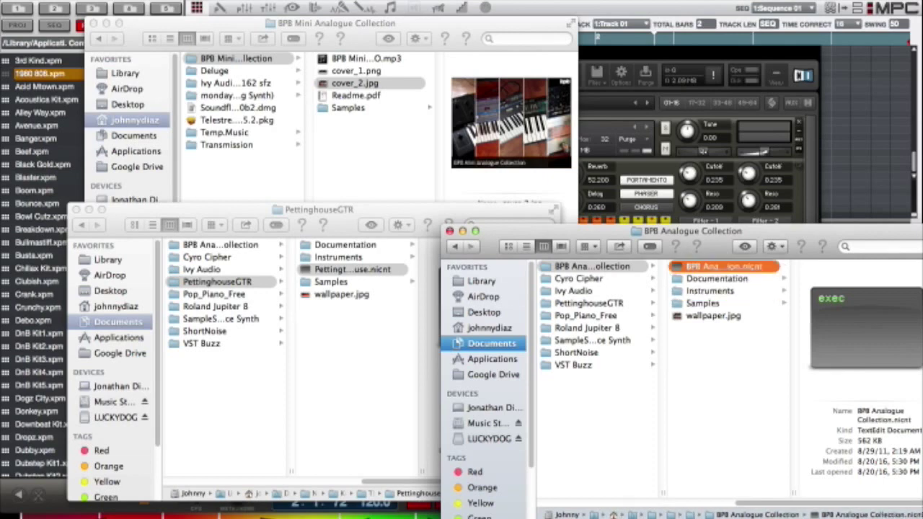
# Open BPB Analogue Collection.nicnt with TextEdit.
pyautogui.rightClick(726, 269)
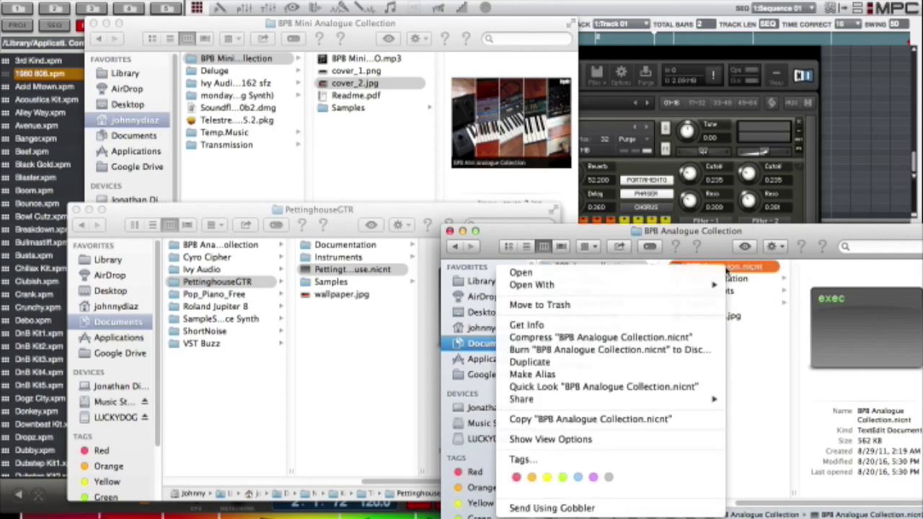
pyautogui.moveTo(711, 286)
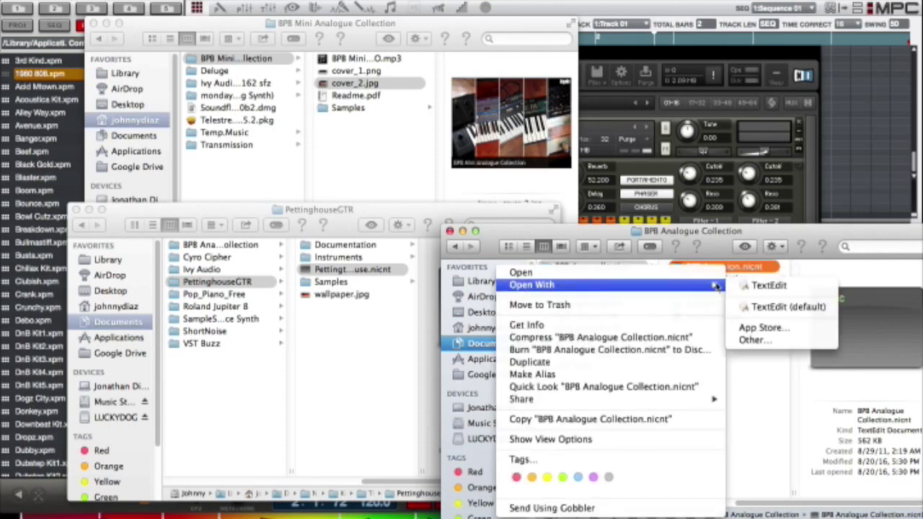
pyautogui.click(751, 287)
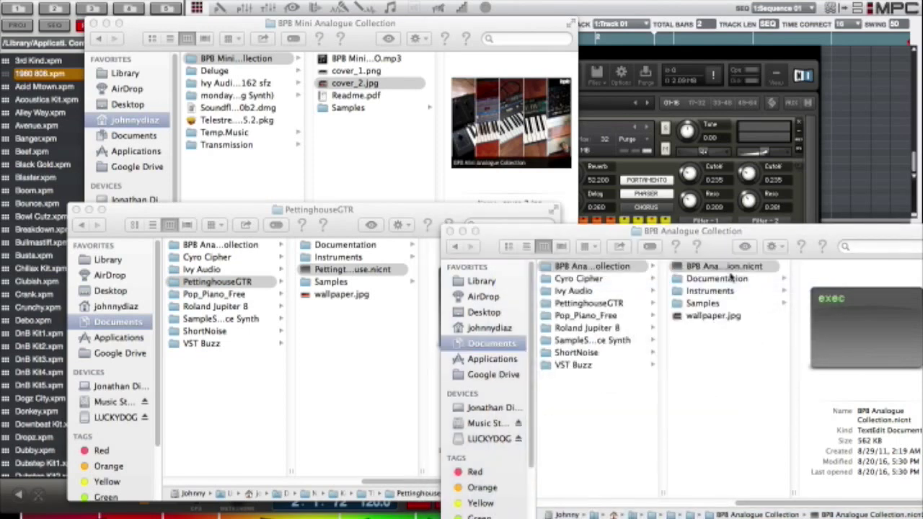
pyautogui.doubleClick(748, 267)
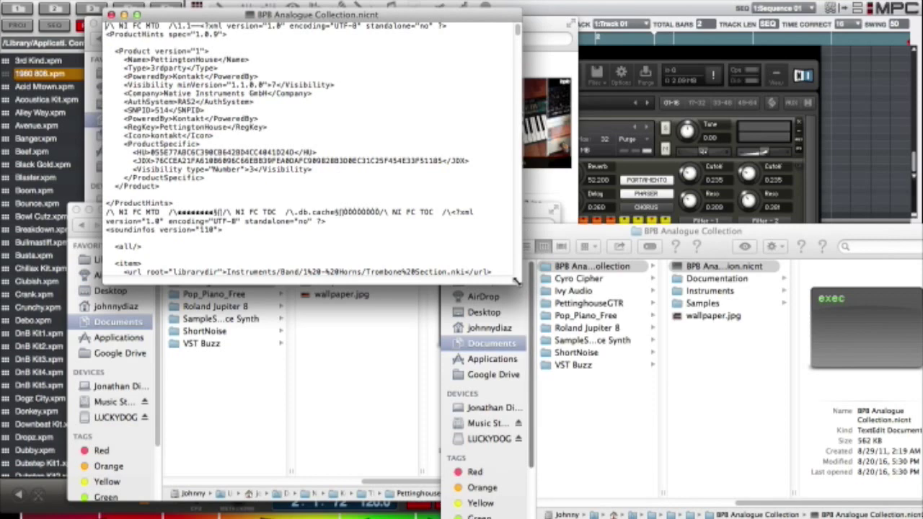
# Enlarge the TextEdit window, select PettingtonHouse in <Name>, and select 'BPB Analogue Collection' in Finder's file name.
pyautogui.moveTo(531, 300); pyautogui.dragTo(549, 312)
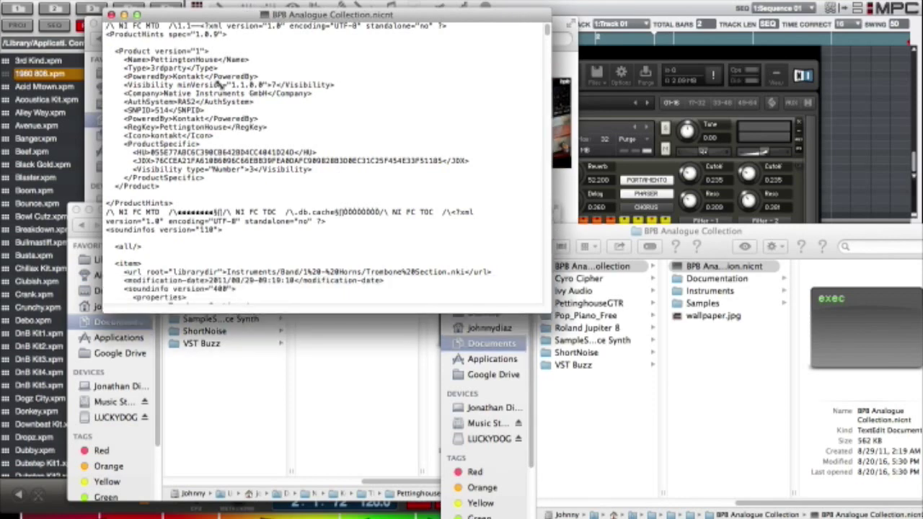
pyautogui.doubleClick(154, 60)
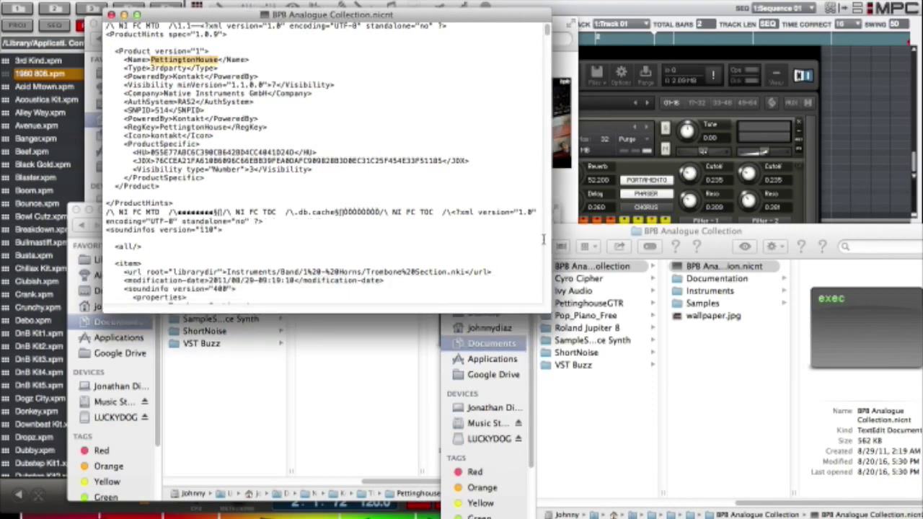
pyautogui.click(606, 269)
pyautogui.click(606, 269)
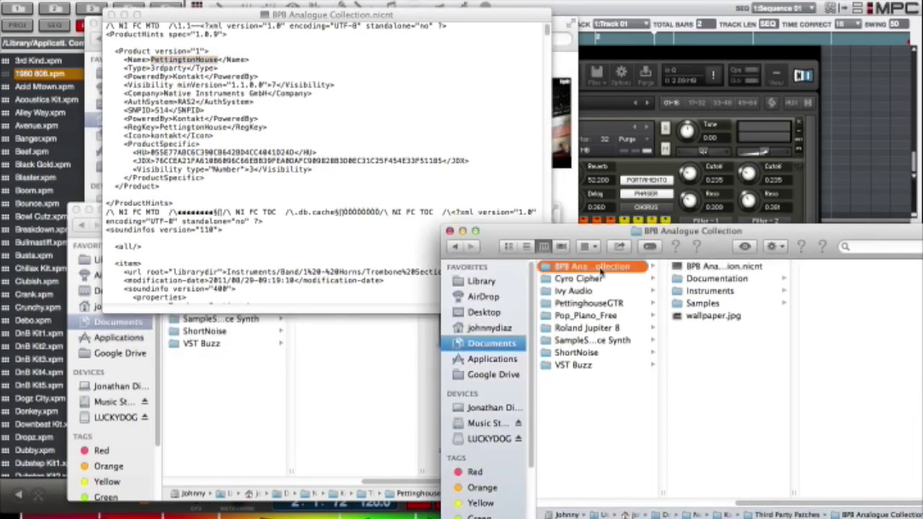
pyautogui.click(732, 274)
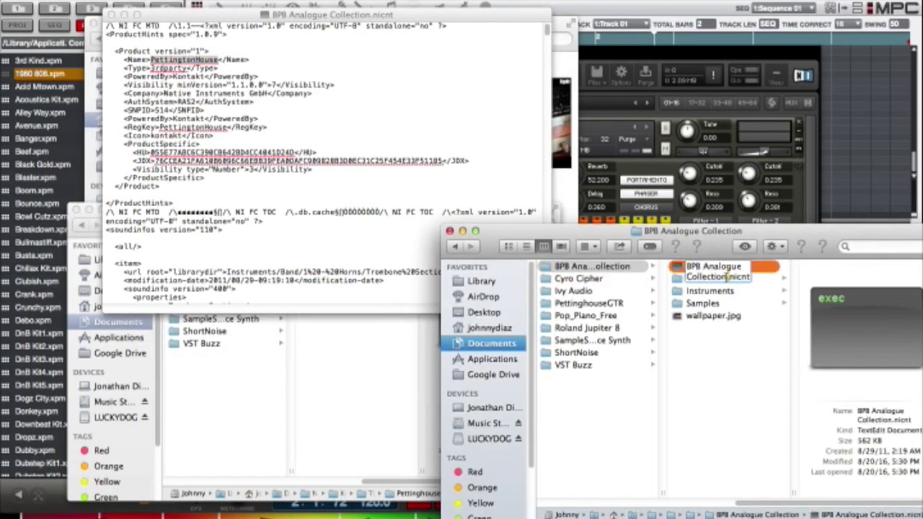
pyautogui.moveTo(733, 277); pyautogui.dragTo(663, 266)
pyautogui.press('super+c')
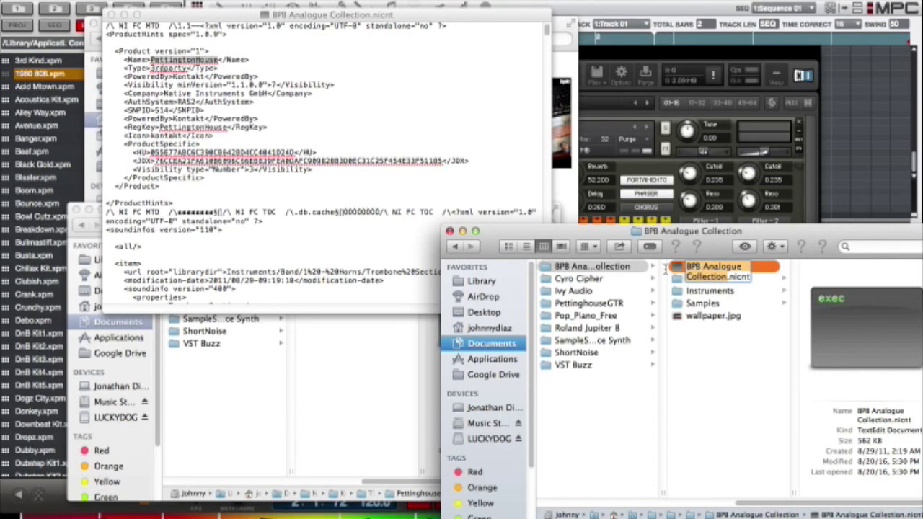
pyautogui.click(220, 65)
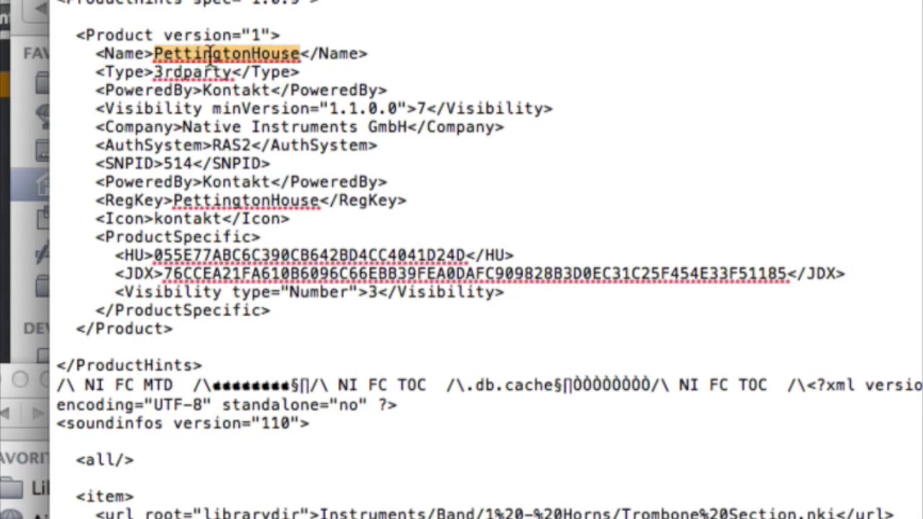
# Replace PettingtonHouse with 'BPB Analogue Collection' in both the Name and RegKey lines.
pyautogui.press('BackSpace')
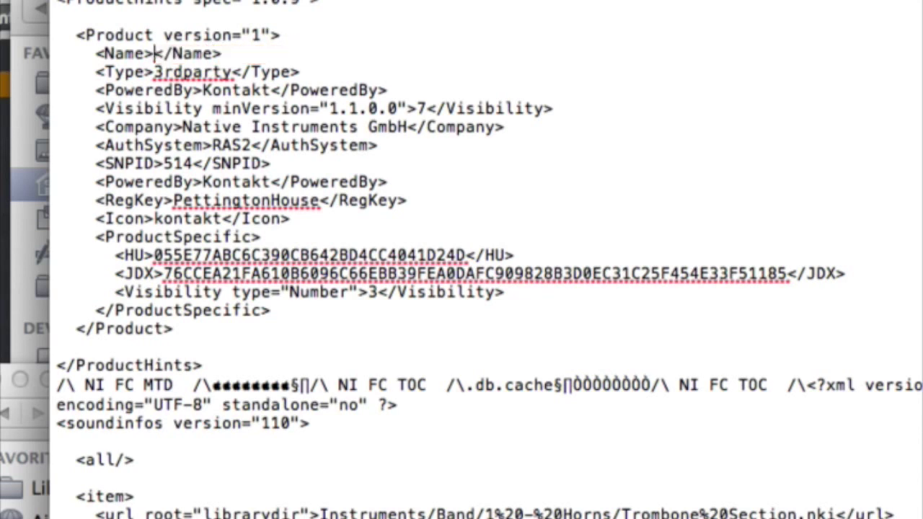
pyautogui.press('super+v')
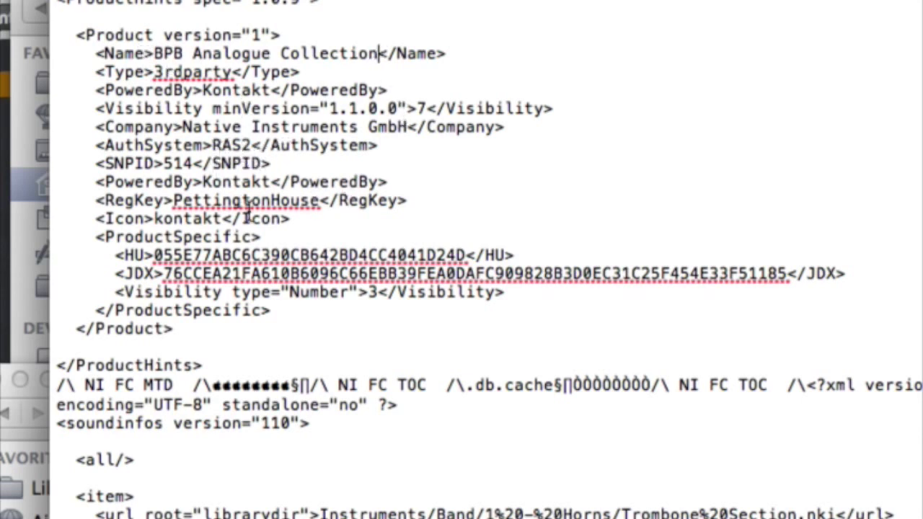
pyautogui.moveTo(321, 201); pyautogui.dragTo(176, 201)
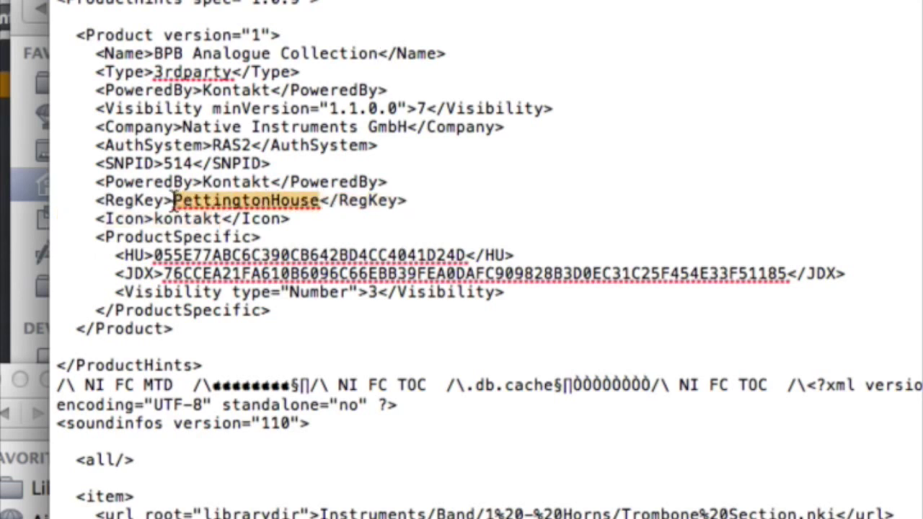
pyautogui.press('BackSpace')
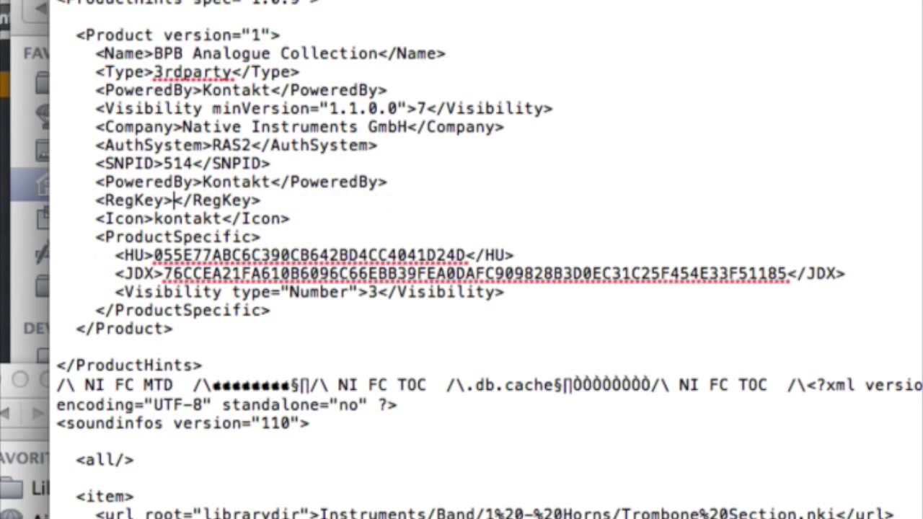
pyautogui.press('super+v')
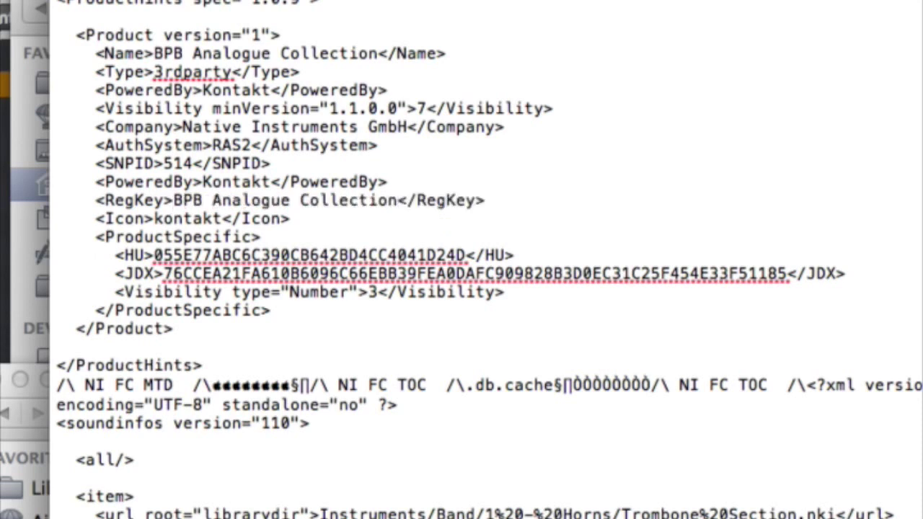
pyautogui.click(191, 163)
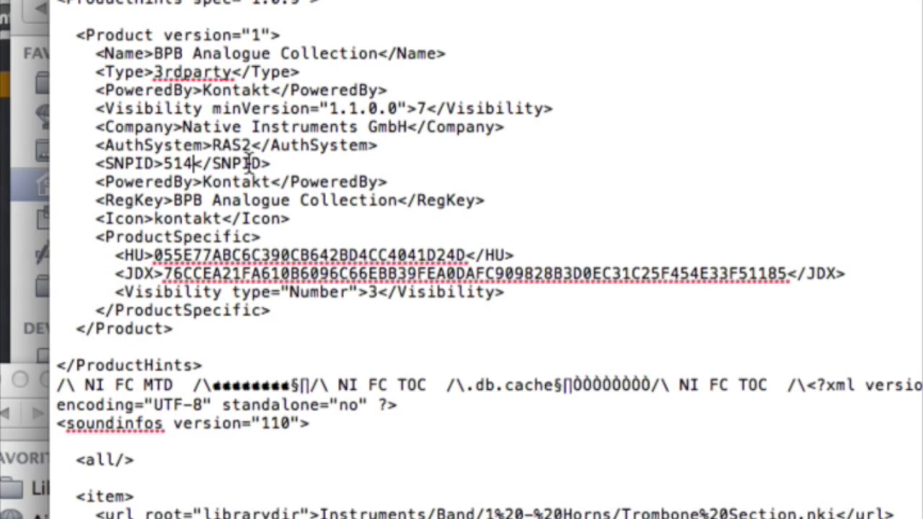
# Change the SNPID from 514 to 515 and save BPB Analogue Collection.nicnt.
pyautogui.press('BackSpace')
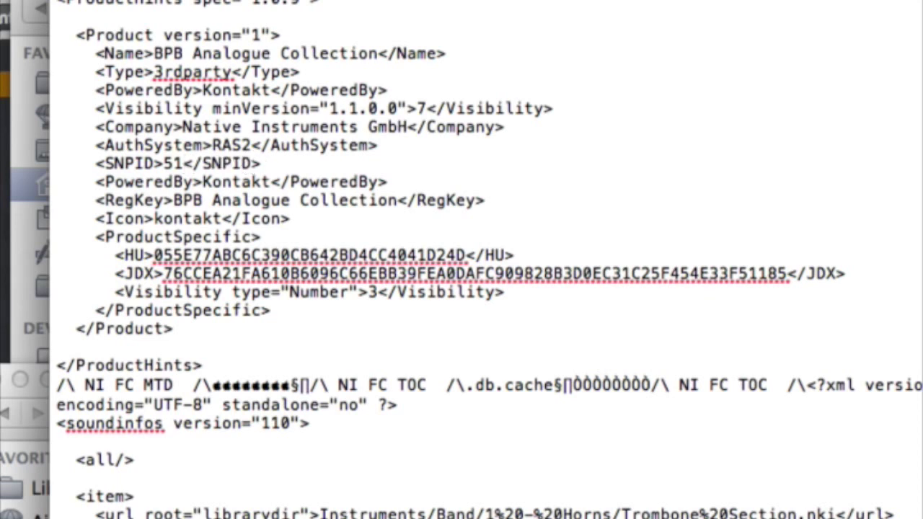
pyautogui.write('5')
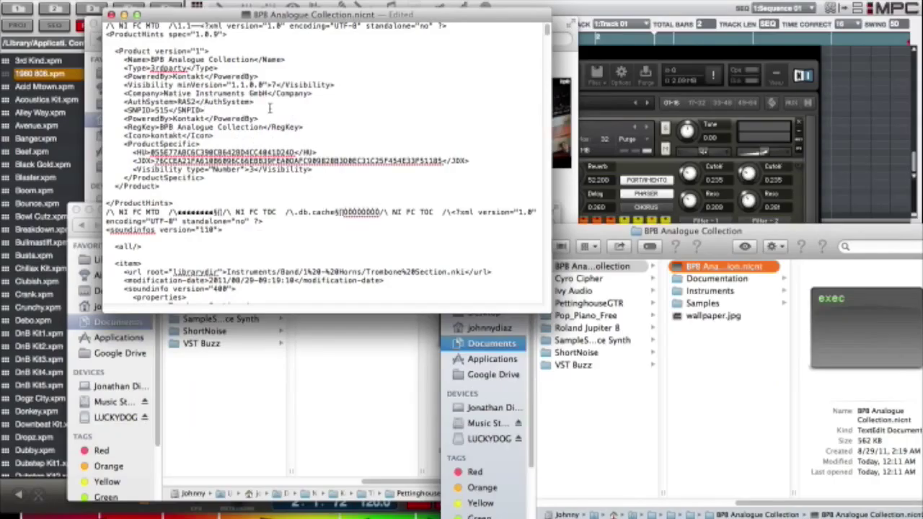
pyautogui.press('super+s')
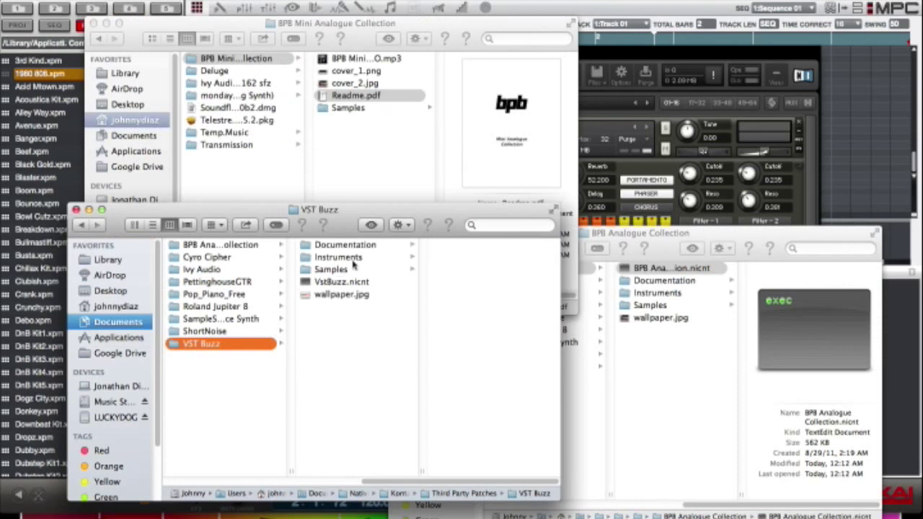
# Show the Mini download files beside the installed BPB Analogue Collection's Documentation folder.
pyautogui.click(402, 152)
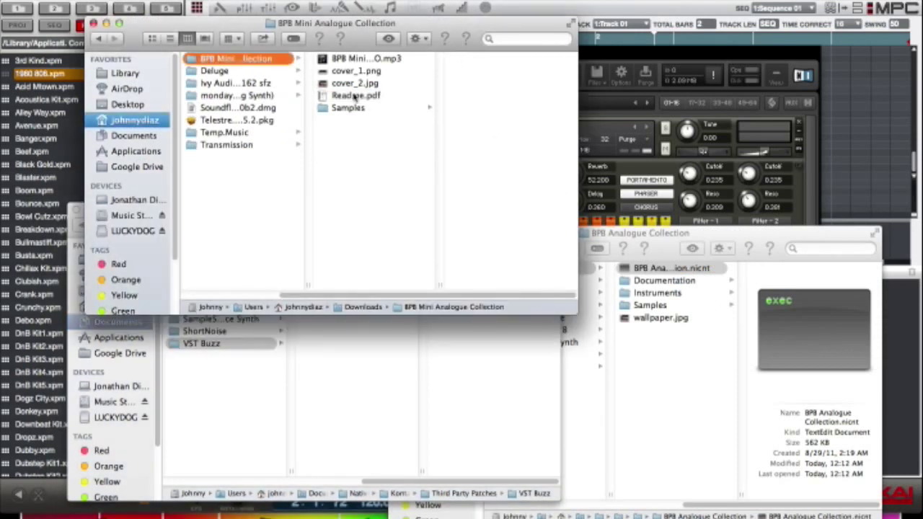
pyautogui.click(348, 98)
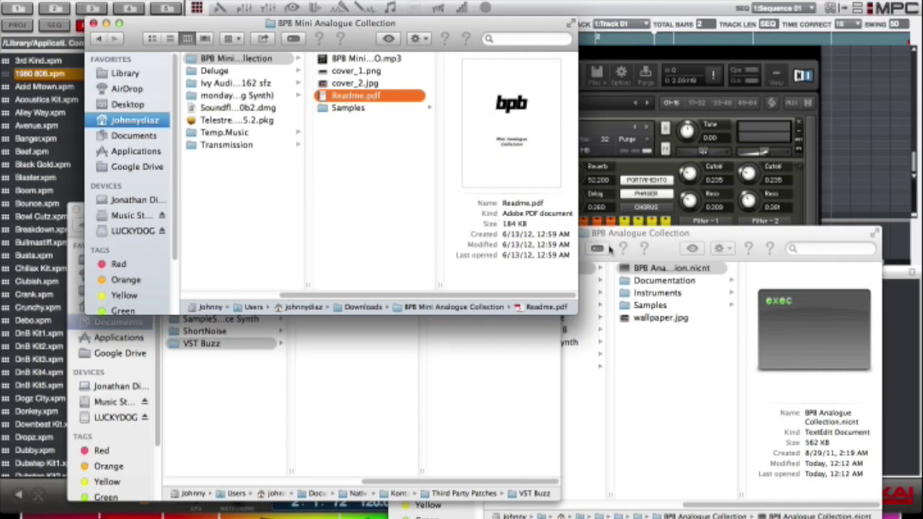
pyautogui.click(652, 236)
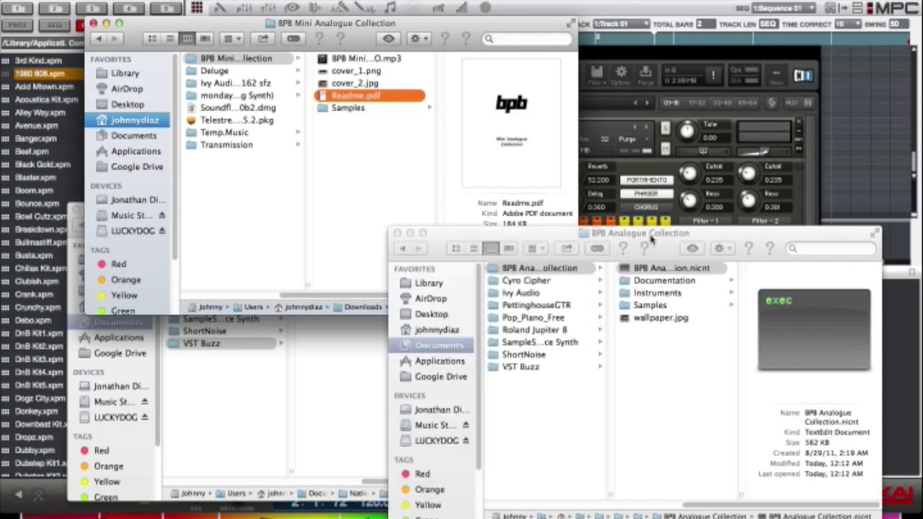
pyautogui.click(644, 286)
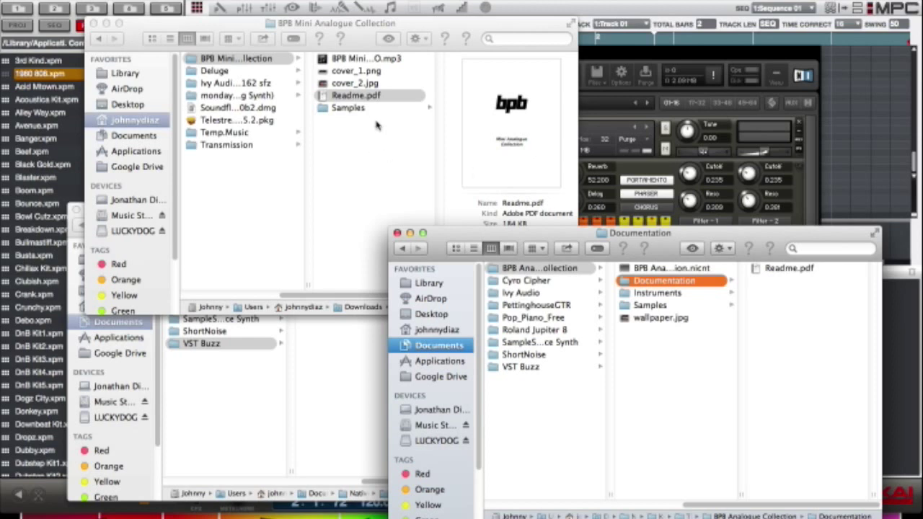
# Copy cover_1.png and cover_2.jpg into the Documentation folder, then return to Kontakt.
pyautogui.click(352, 75)
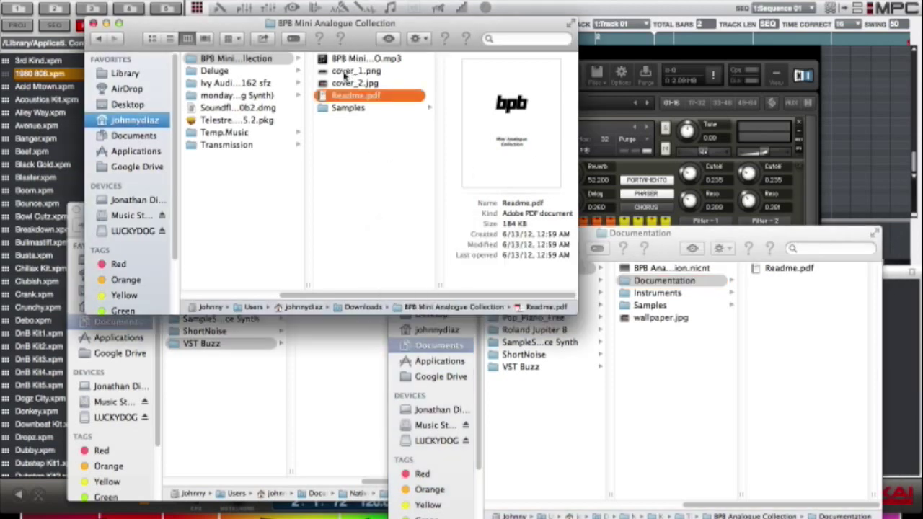
pyautogui.click(344, 72)
pyautogui.keyDown('shift'); pyautogui.click(343, 84); pyautogui.keyUp('shift')
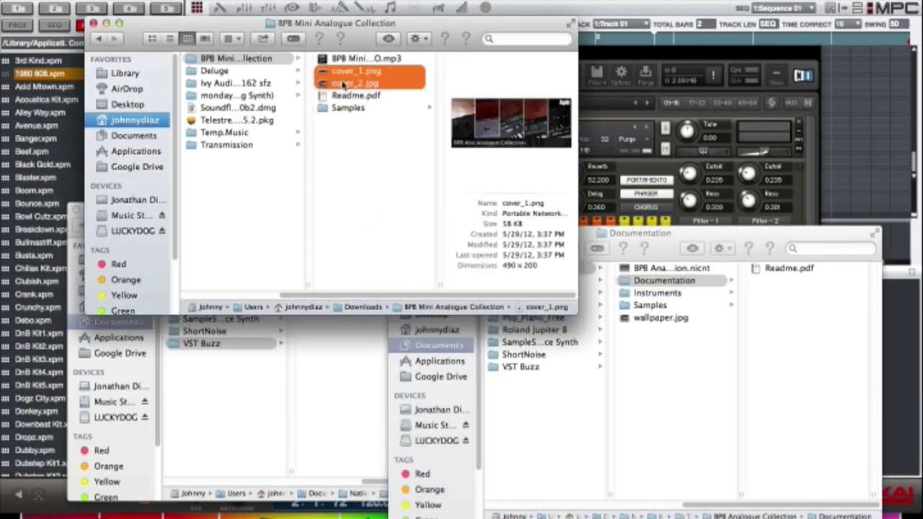
pyautogui.moveTo(344, 84); pyautogui.dragTo(789, 319)
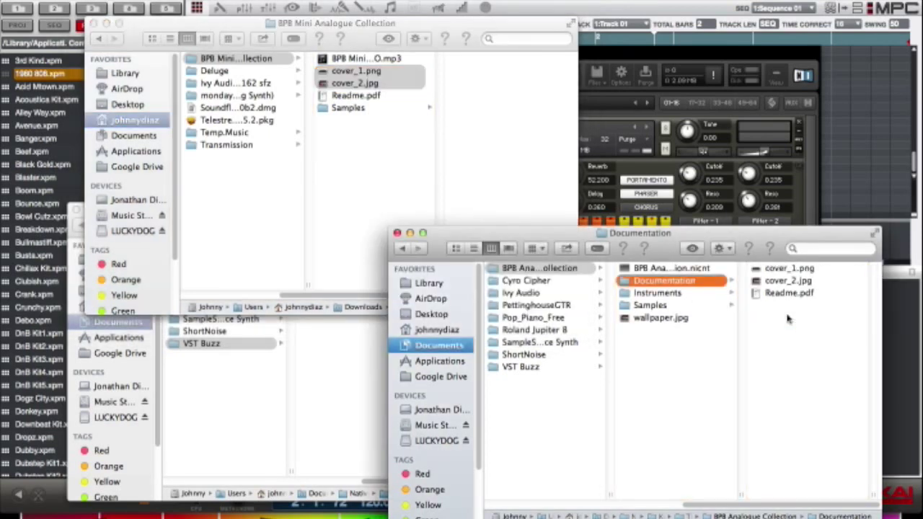
pyautogui.click(667, 62)
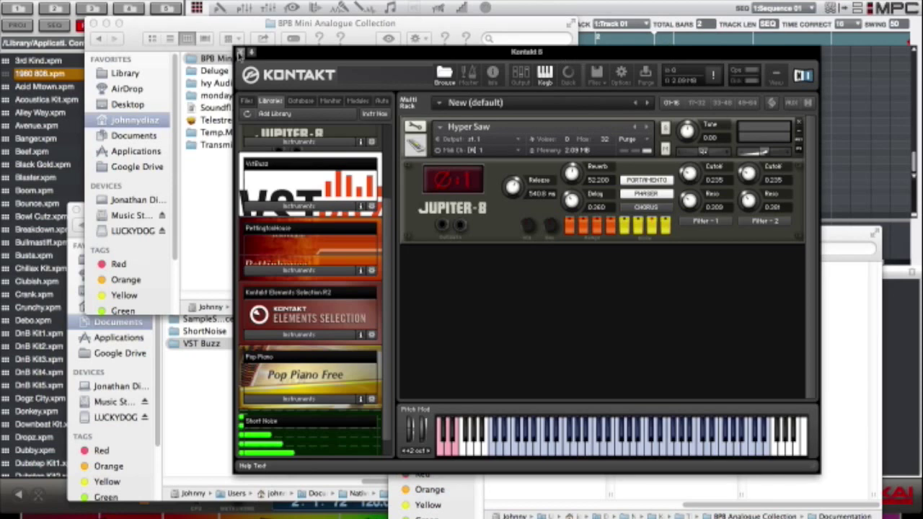
# Delete the Kontakt 5 001 program and create an empty Plugin 001 program for Track 01.
pyautogui.click(240, 53)
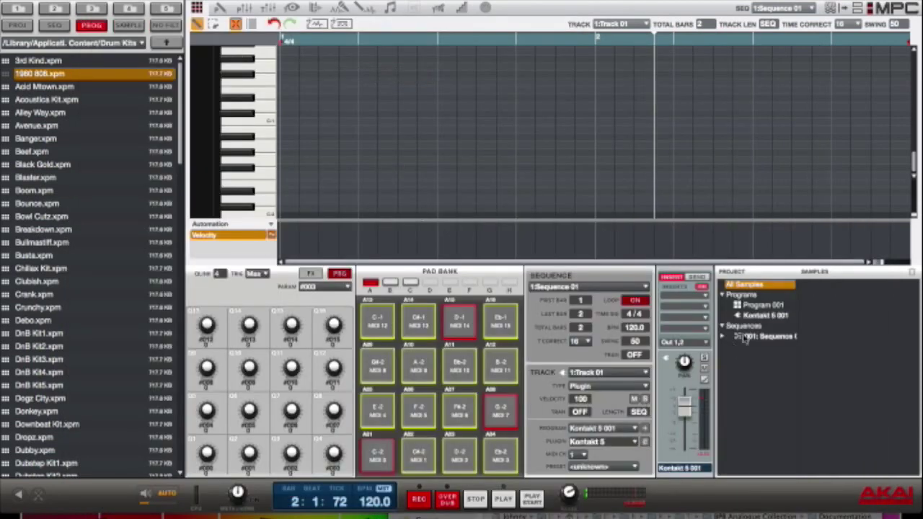
pyautogui.click(760, 318)
pyautogui.rightClick(761, 317)
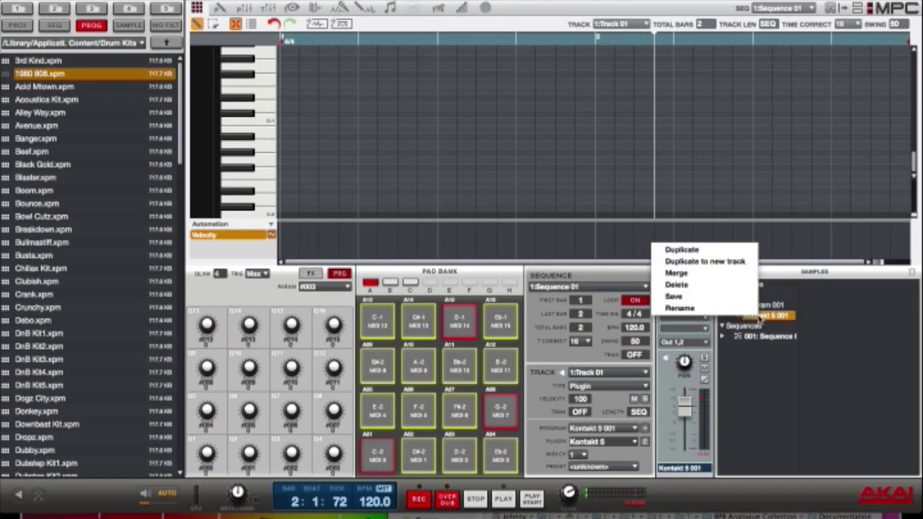
pyautogui.click(693, 286)
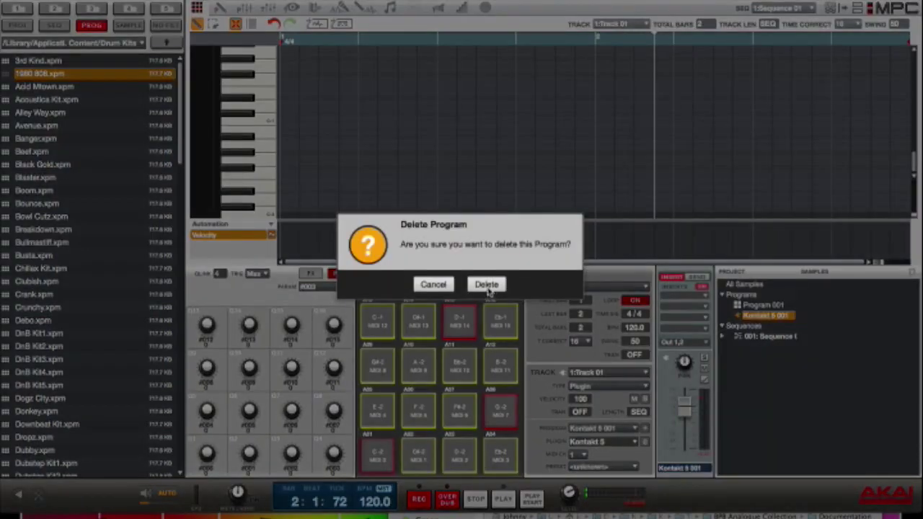
pyautogui.click(488, 288)
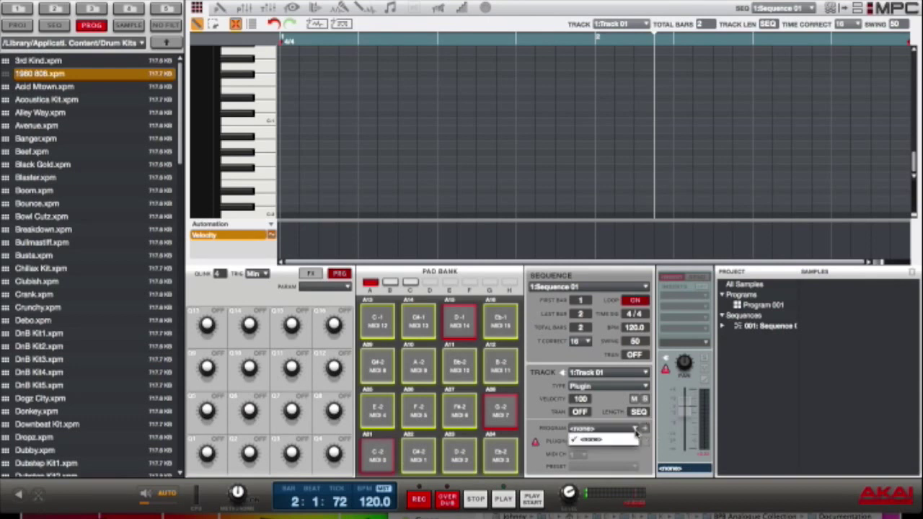
pyautogui.click(640, 430)
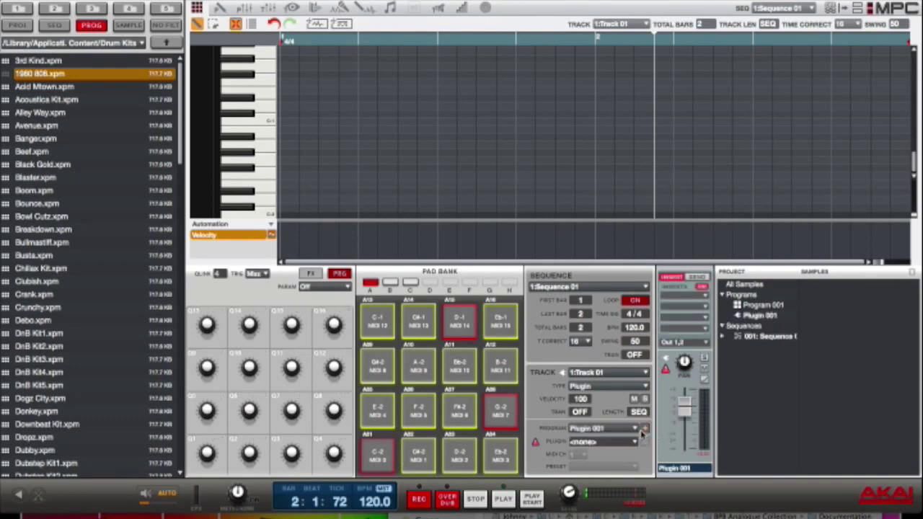
pyautogui.click(635, 430)
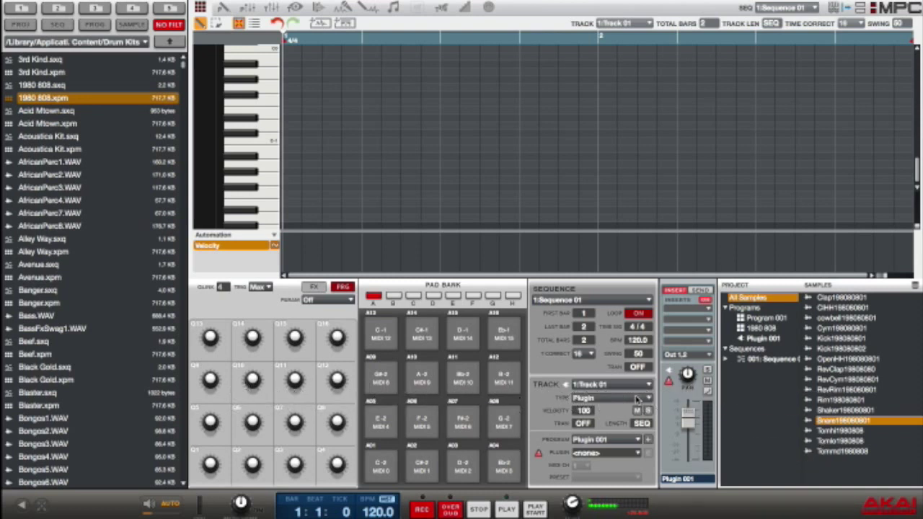
# Keep Track 01 as Plugin type and move the folder chooser to reveal the libraries.
pyautogui.click(648, 399)
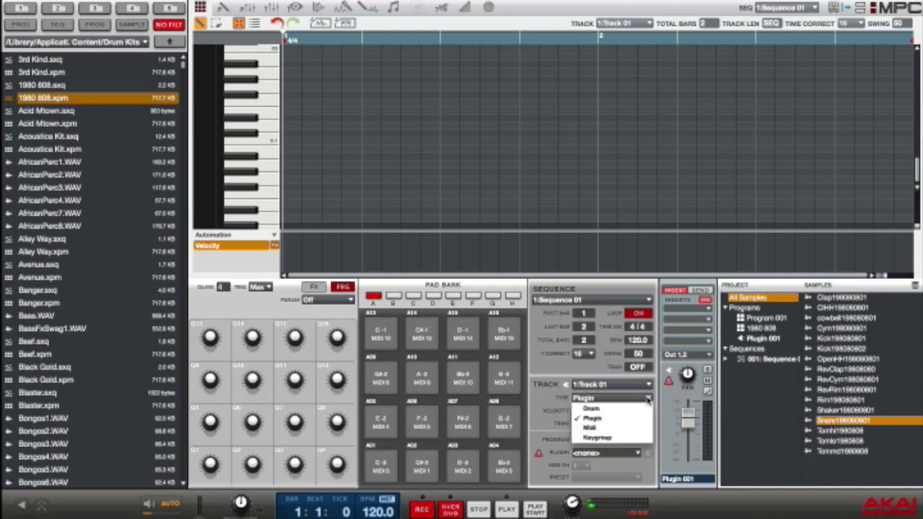
pyautogui.click(629, 421)
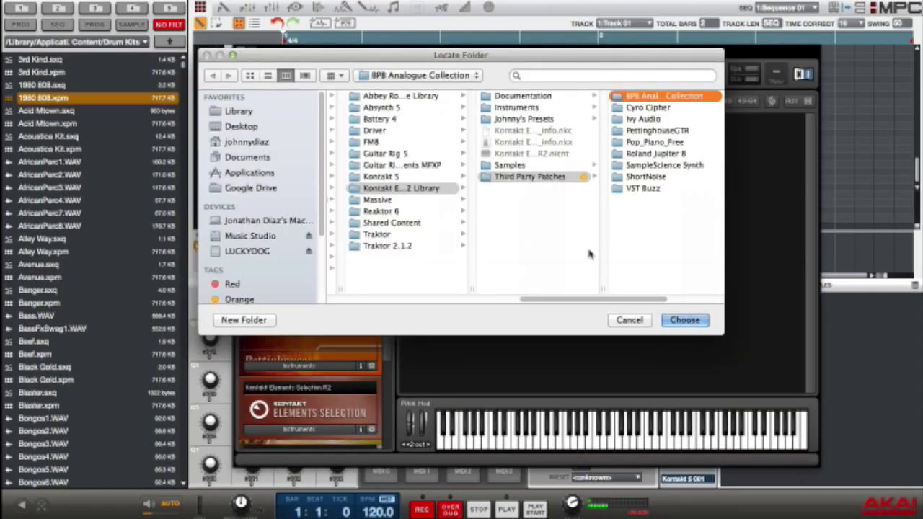
pyautogui.moveTo(586, 298); pyautogui.dragTo(642, 299)
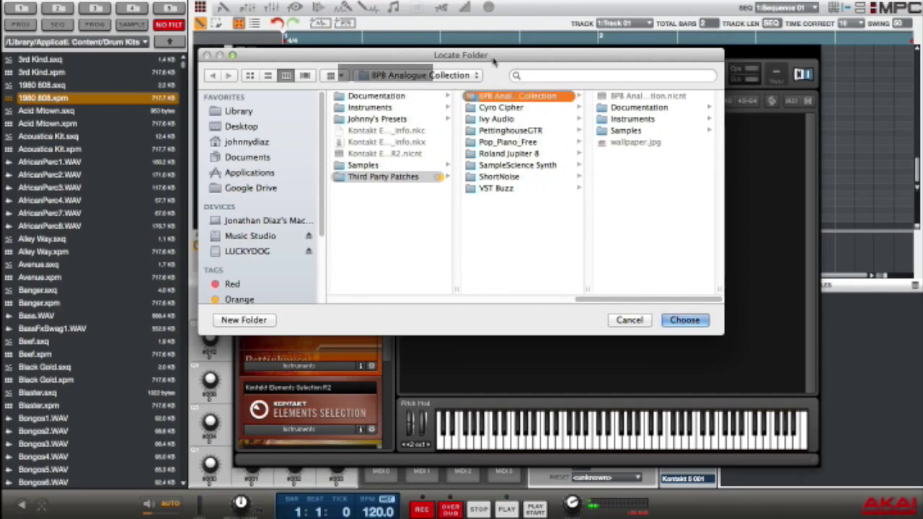
pyautogui.moveTo(494, 61); pyautogui.dragTo(527, 390)
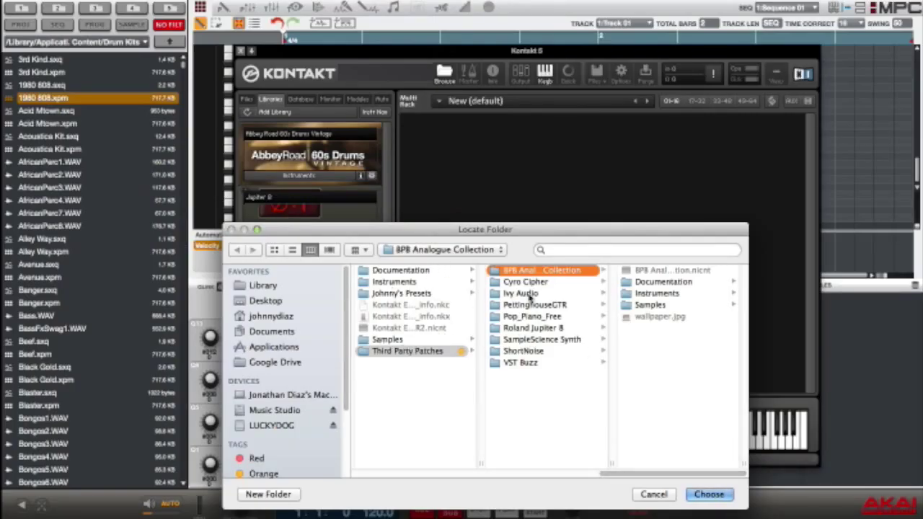
# Choose Third Party Patches > BPB Analogue Collection as the Kontakt library folder.
pyautogui.click(626, 282)
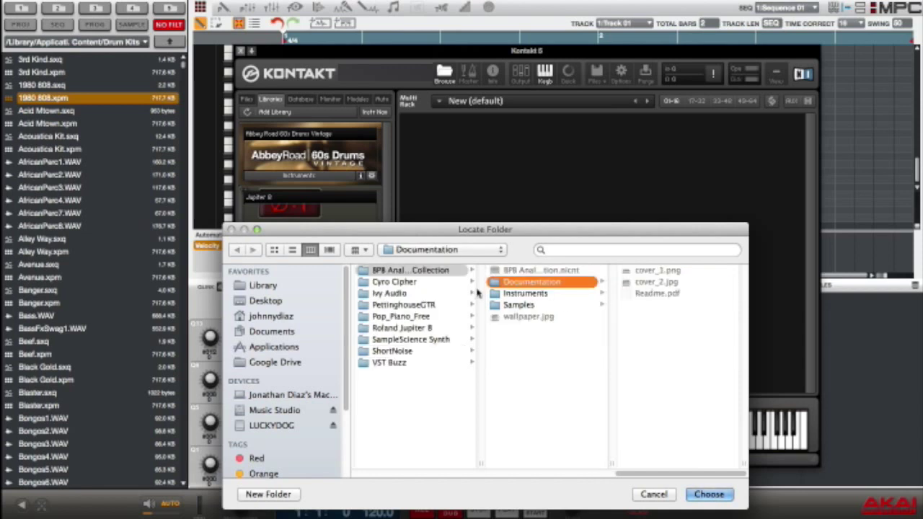
pyautogui.click(526, 294)
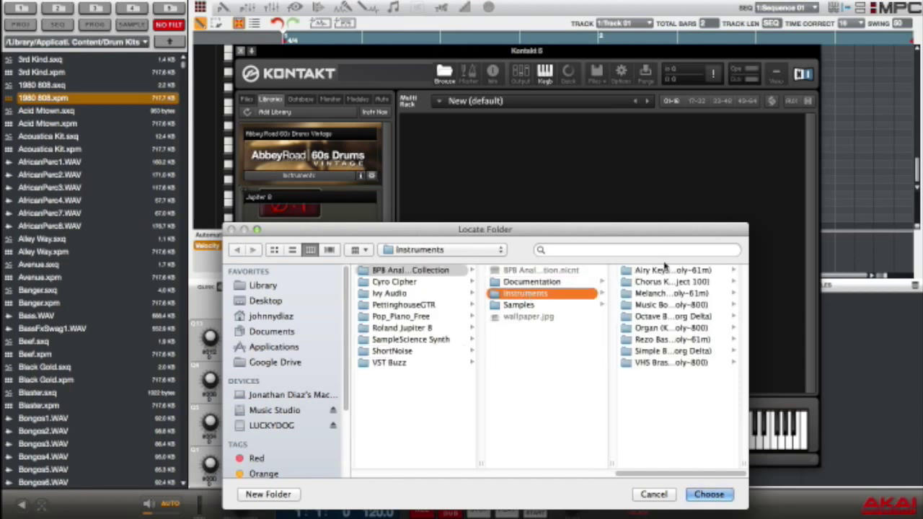
pyautogui.click(542, 269)
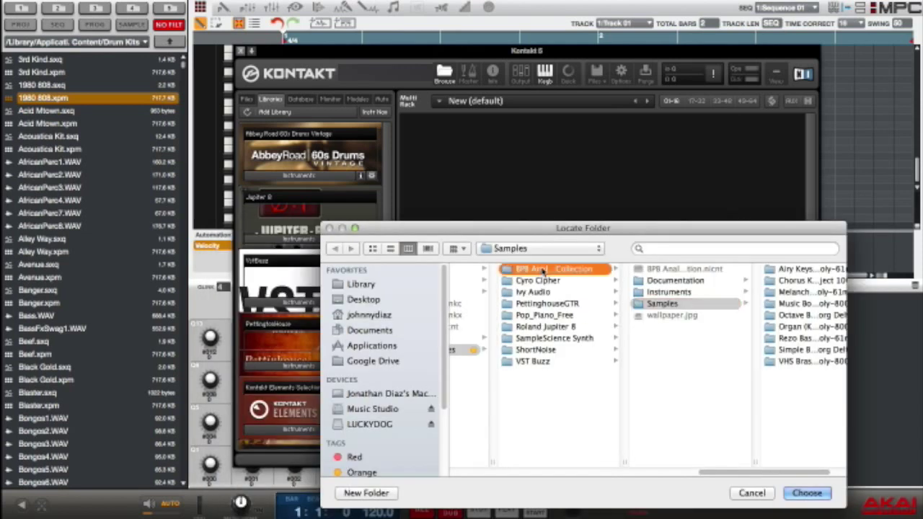
pyautogui.click(820, 495)
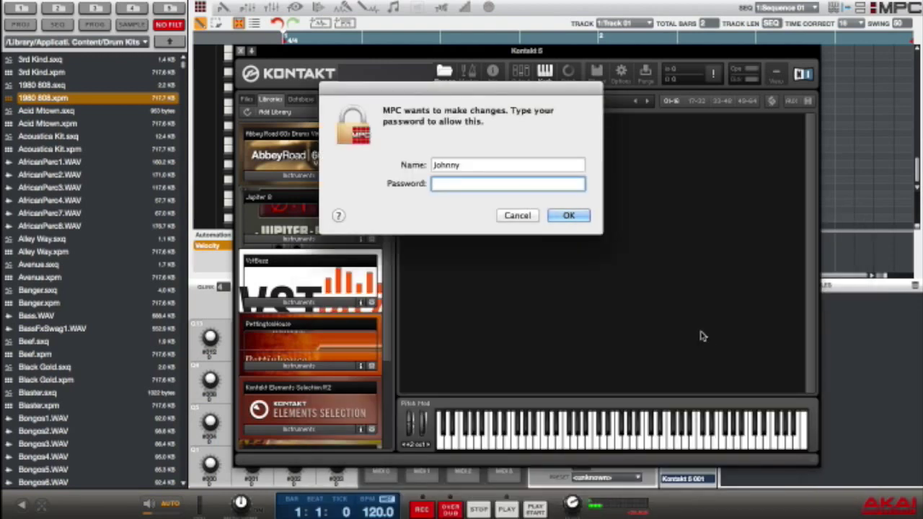
# Enter the admin password to authorize adding BPB Analogue Collection to Kontakt's libraries.
pyautogui.write('****')
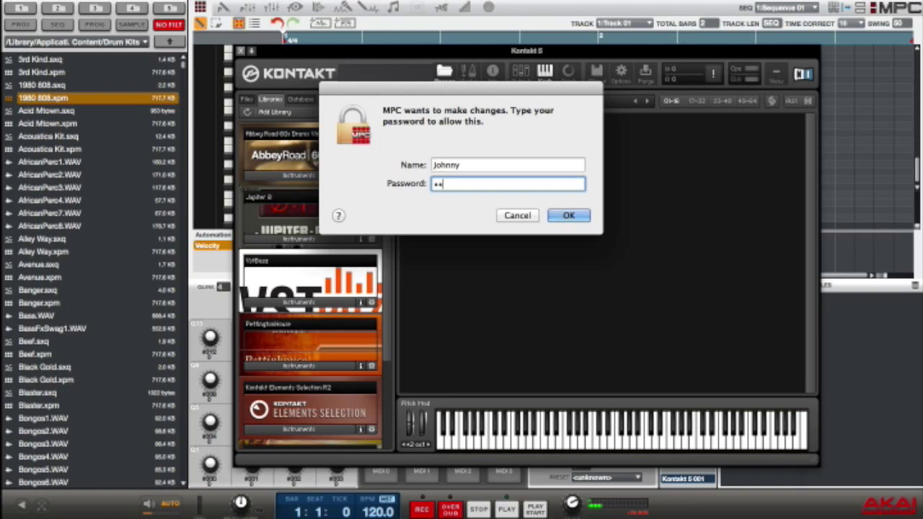
pyautogui.write('************')
pyautogui.press('Return')
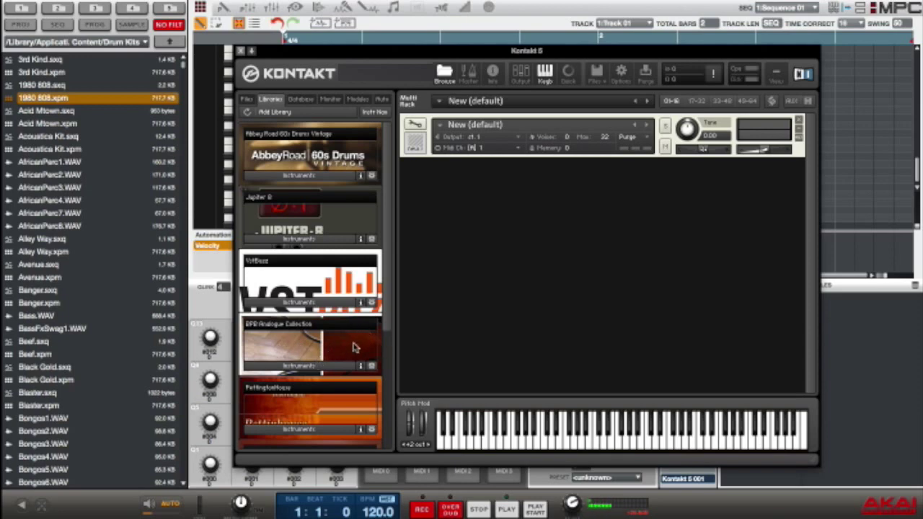
pyautogui.press('super+Tab')
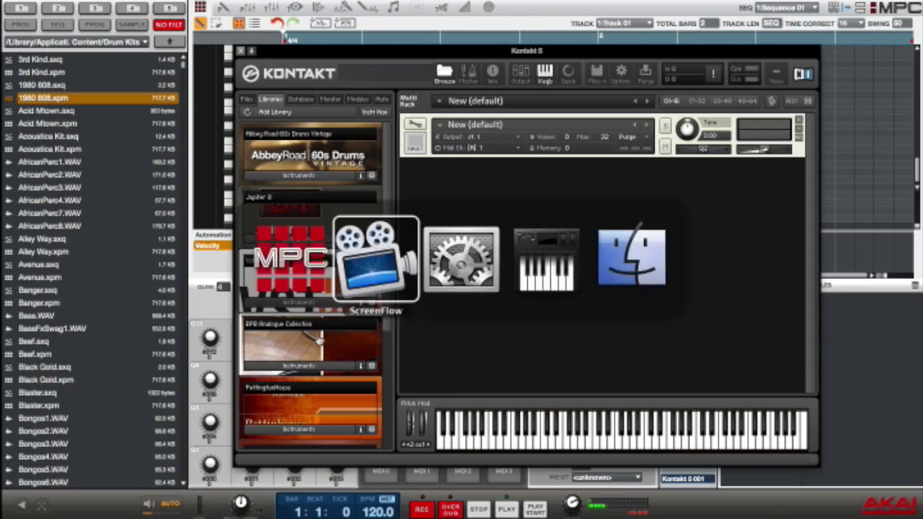
pyautogui.press('super+Tab')
pyautogui.press('super+Tab')
pyautogui.press('super+Tab')
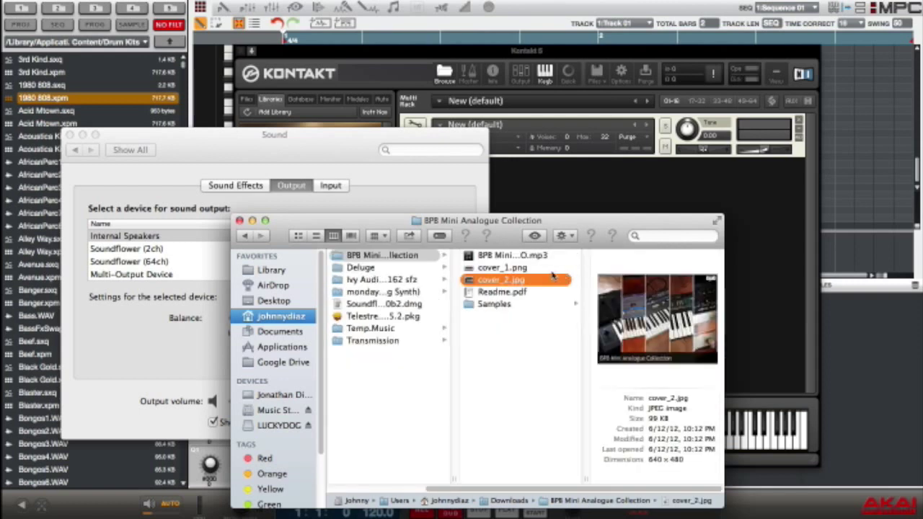
pyautogui.click(520, 271)
pyautogui.click(517, 280)
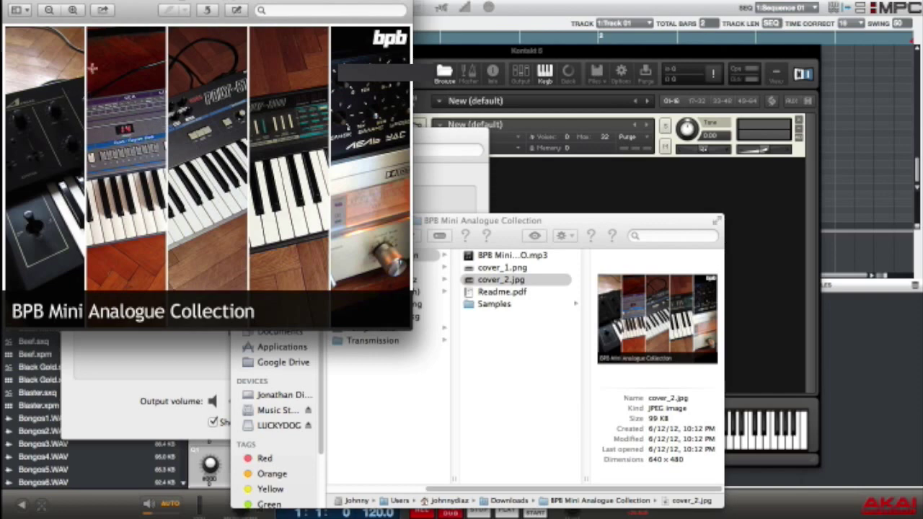
pyautogui.press('super+w')
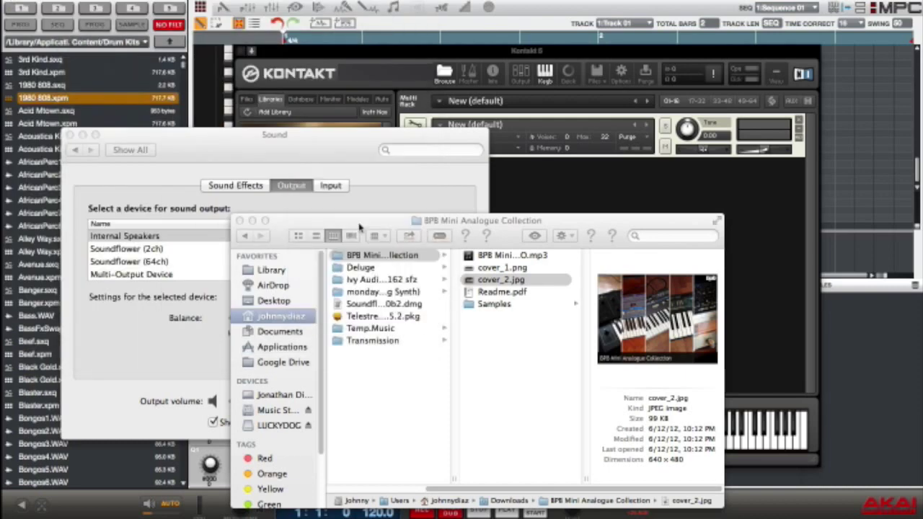
pyautogui.click(381, 96)
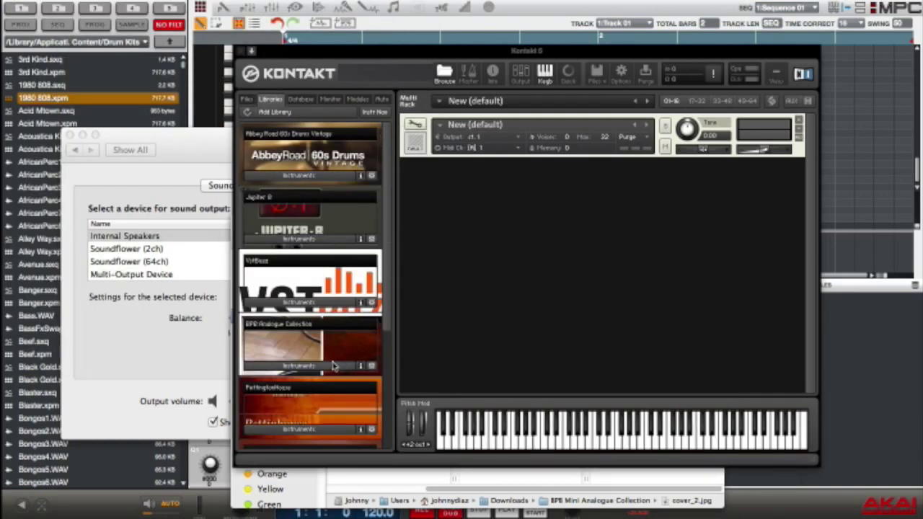
# Replace the default rack instrument with Airy Keys (Korg Poly-61m) from BPB Analogue Collection.
pyautogui.click(798, 122)
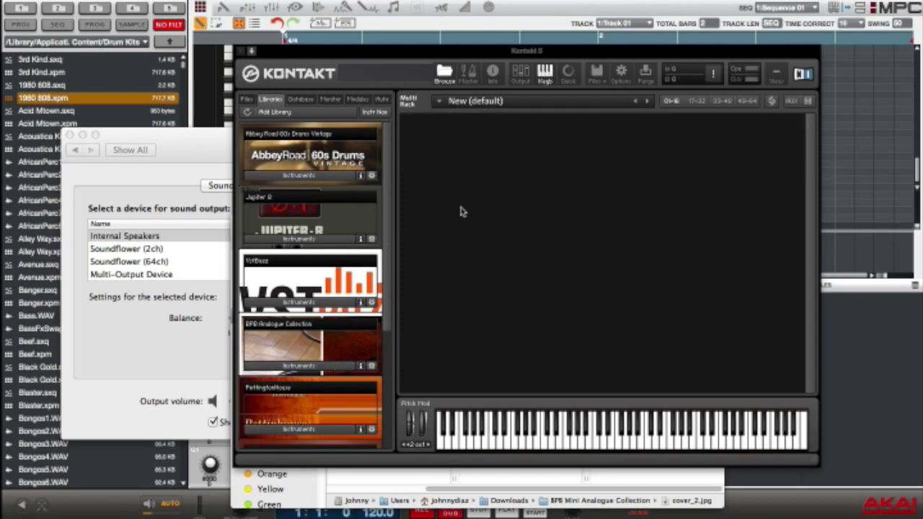
pyautogui.click(315, 366)
pyautogui.scroll(-4, 312, 324)
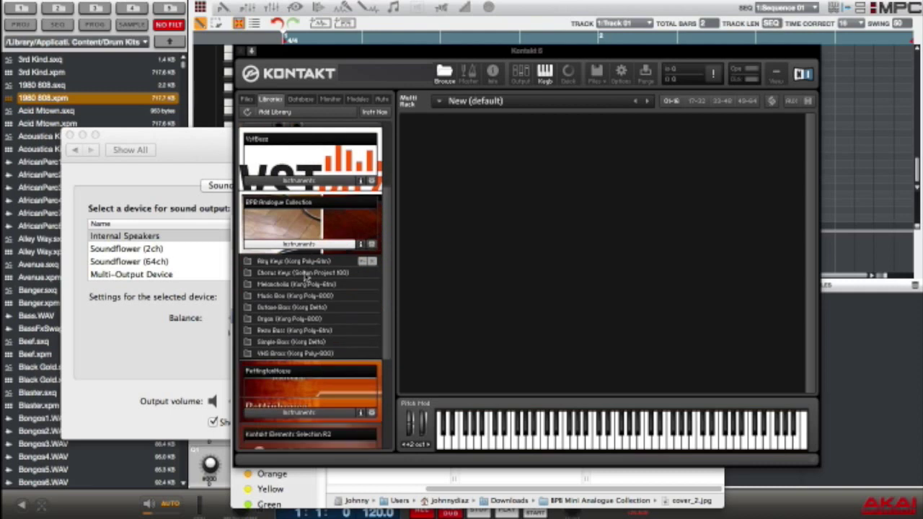
pyautogui.click(295, 262)
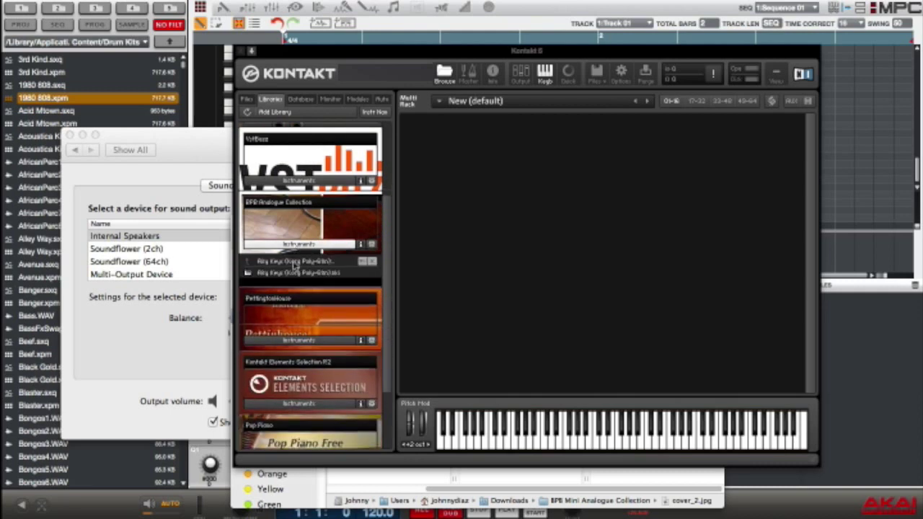
pyautogui.doubleClick(294, 273)
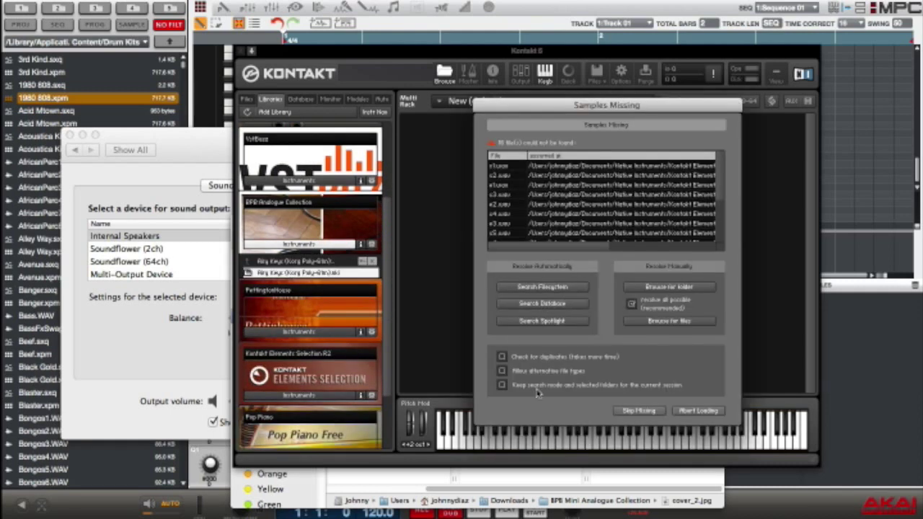
# Find Airy Keys' missing samples with a filesystem search and reopen Kontakt to play it.
pyautogui.click(542, 287)
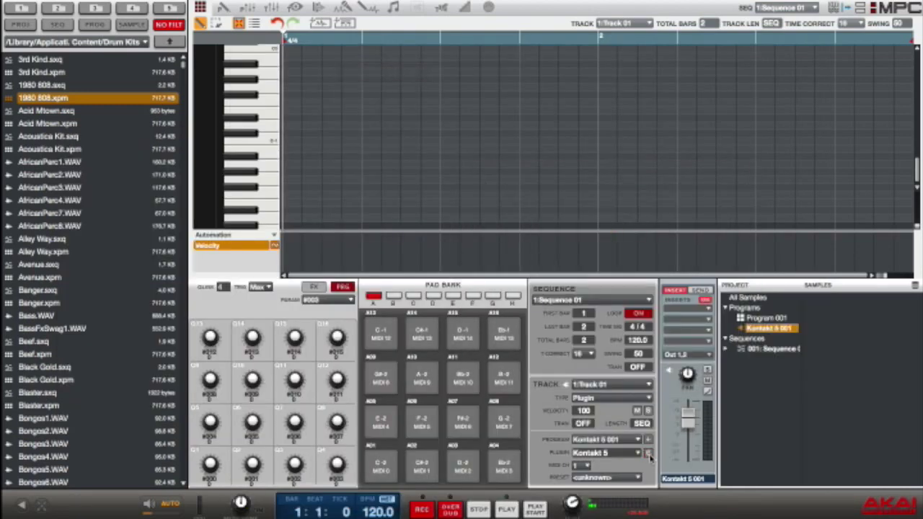
pyautogui.click(648, 454)
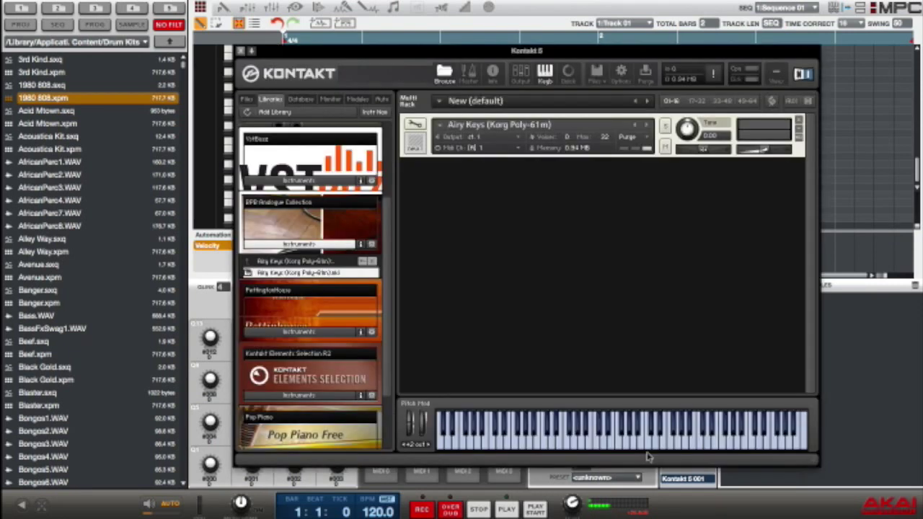
pyautogui.click(591, 446)
# Audition Airy Keys on the on-screen keyboard.
pyautogui.click(542, 444)
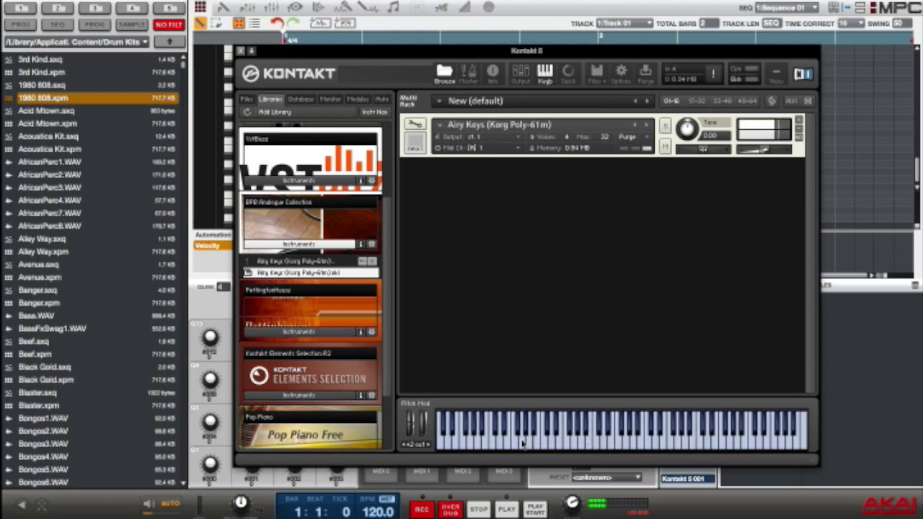
pyautogui.click(567, 440)
pyautogui.click(611, 440)
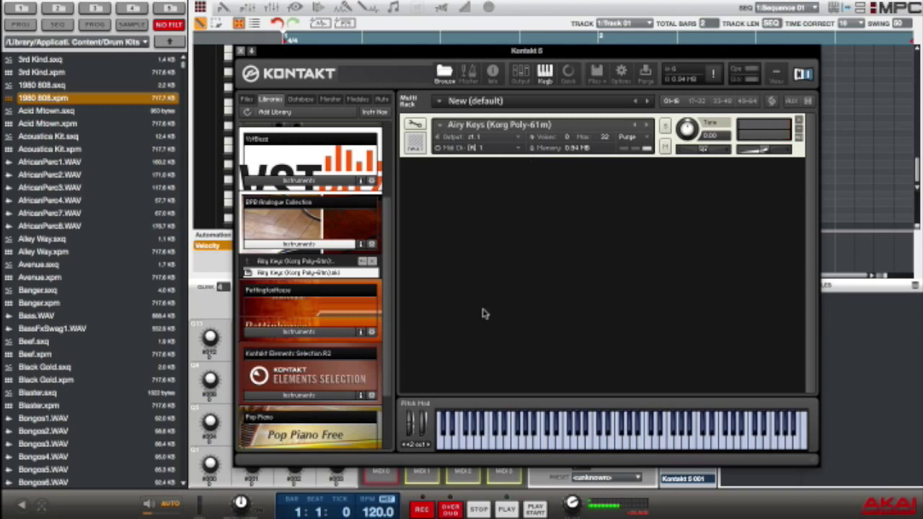
# Swap Airy Keys for Music Box (Korg Poly-800), then load Simple Bass (Korg Delta).
pyautogui.click(333, 263)
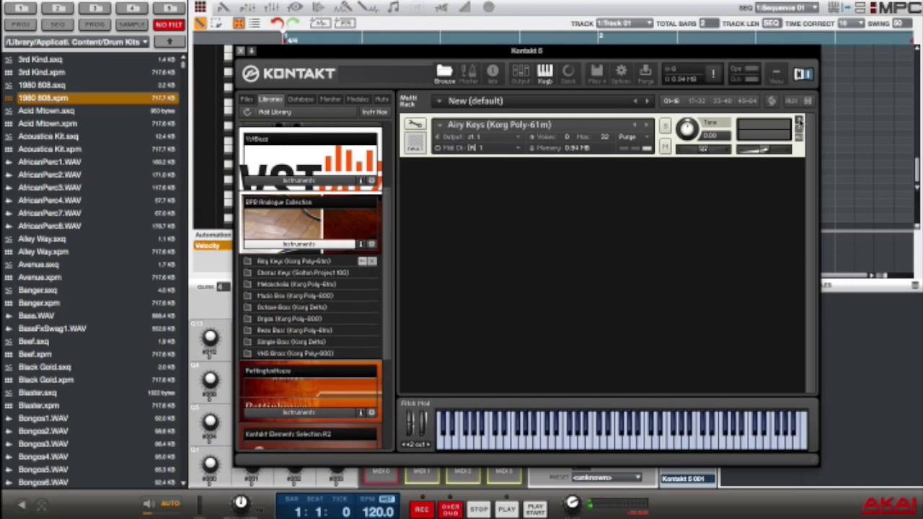
pyautogui.click(798, 121)
pyautogui.click(270, 298)
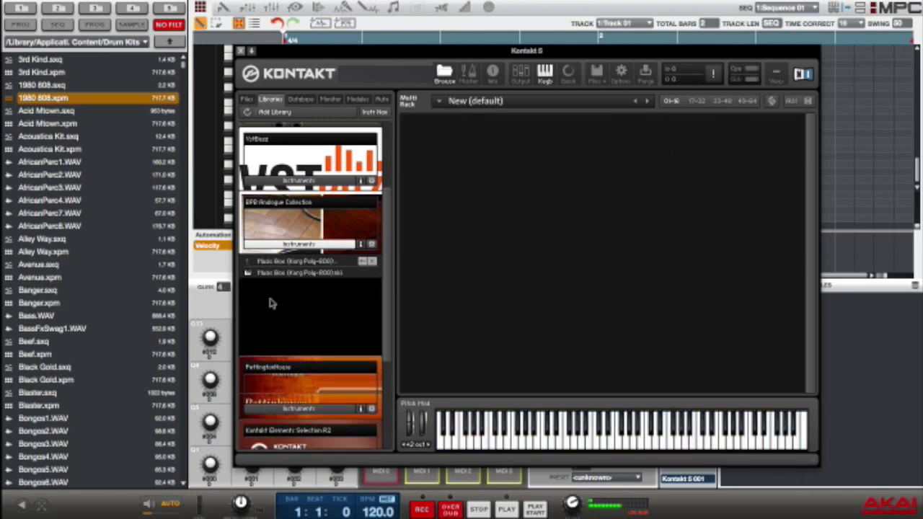
pyautogui.click(270, 274)
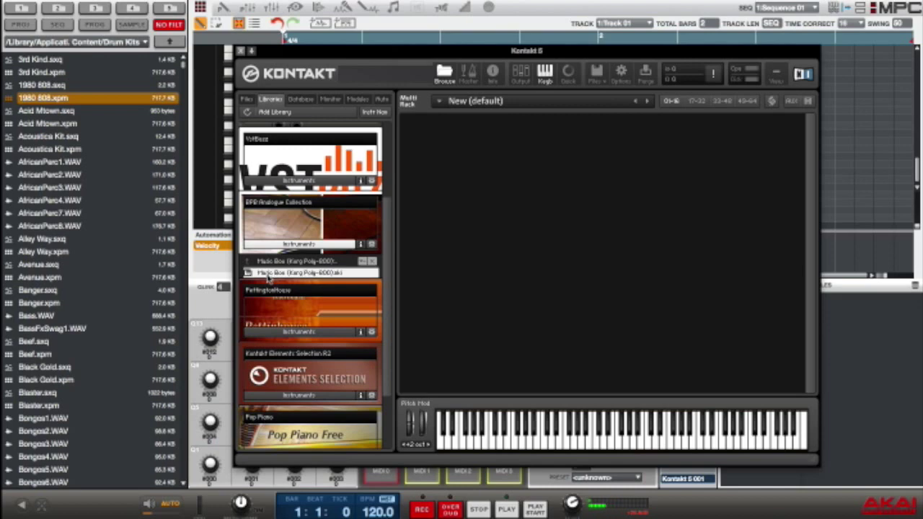
pyautogui.doubleClick(270, 274)
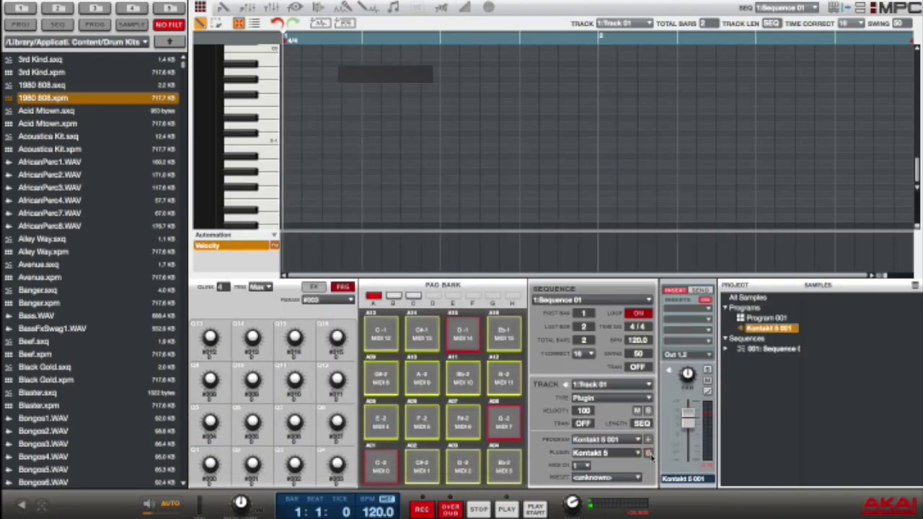
pyautogui.click(649, 454)
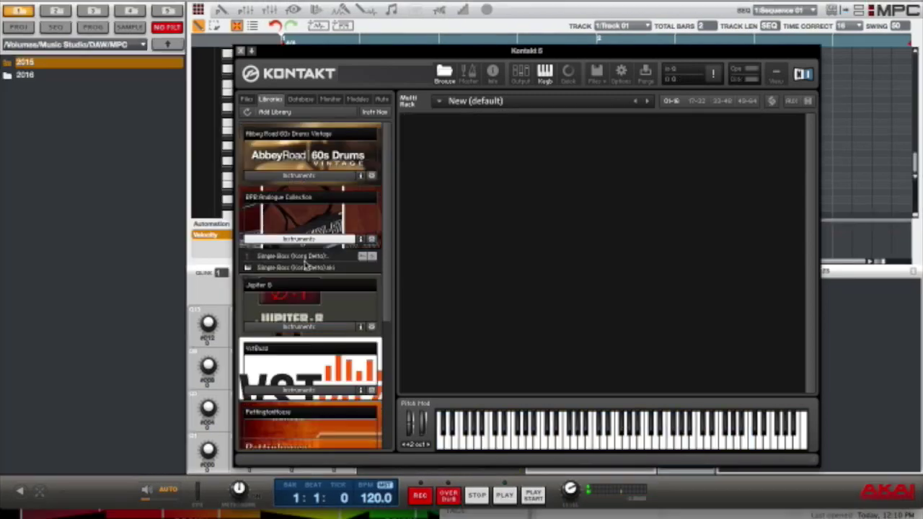
pyautogui.doubleClick(302, 268)
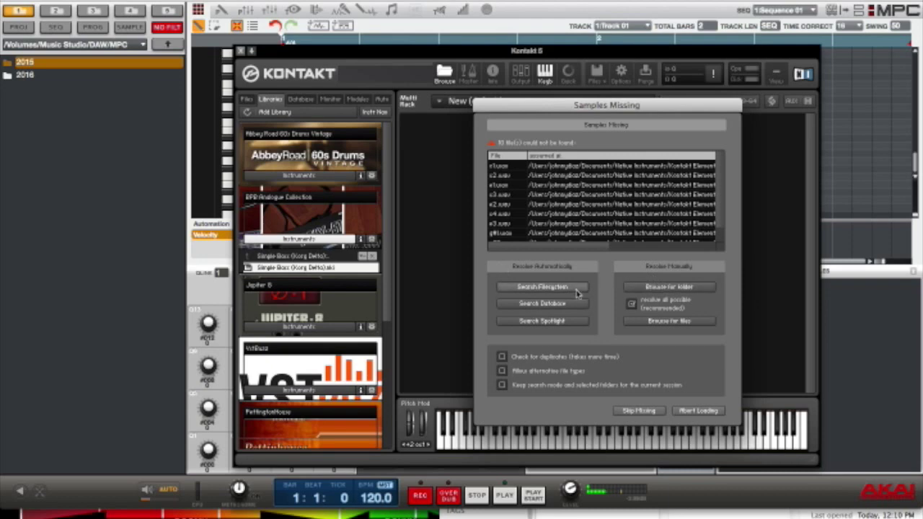
# Point Simple Bass to its Korg Delta samples folder manually and reopen Kontakt.
pyautogui.click(666, 288)
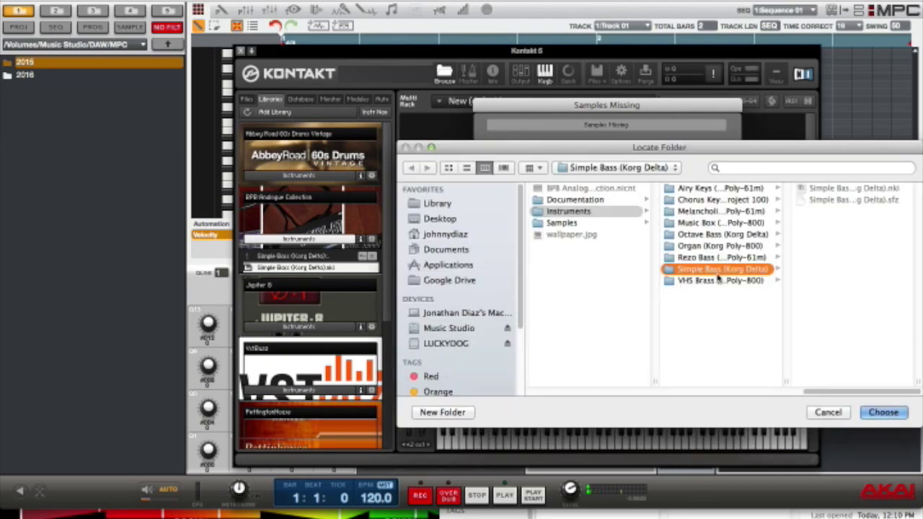
pyautogui.press('Left')
pyautogui.press('Down')
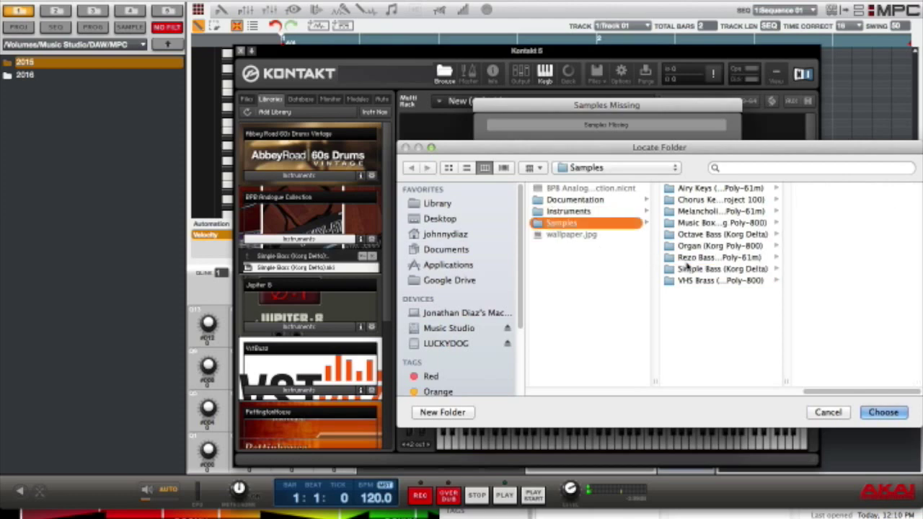
pyautogui.click(689, 269)
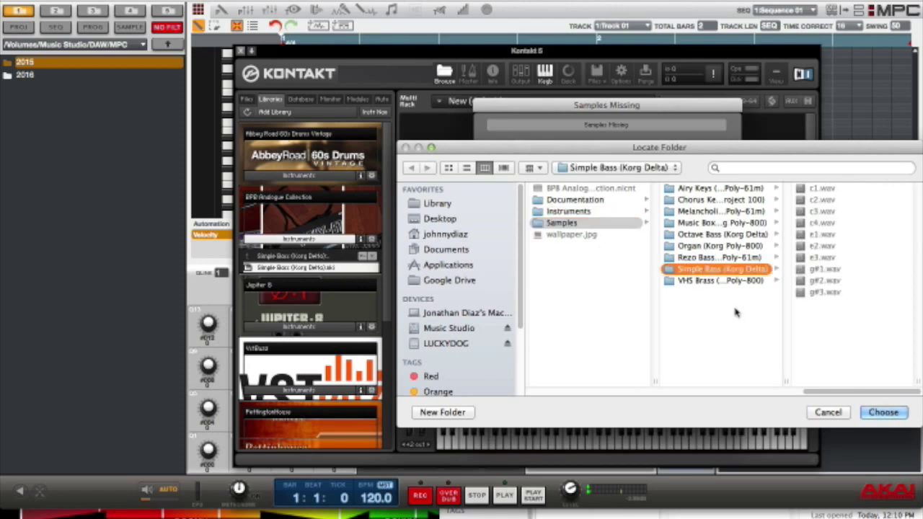
pyautogui.click(829, 413)
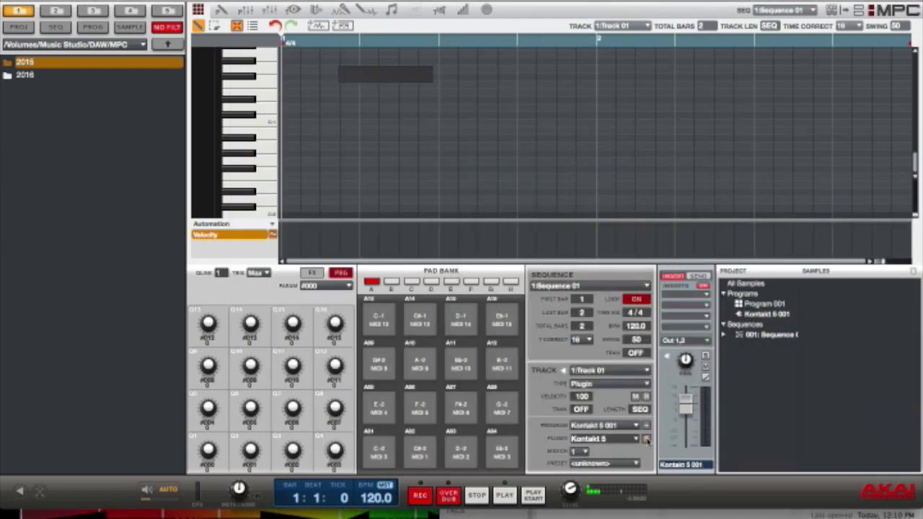
pyautogui.click(648, 439)
# Audition Simple Bass across low and high notes on the keyboard.
pyautogui.click(644, 439)
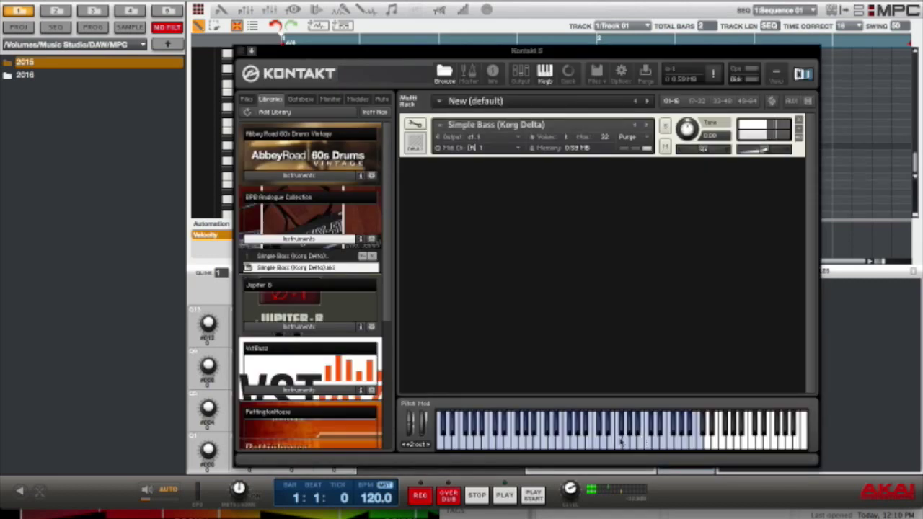
pyautogui.click(605, 438)
pyautogui.click(538, 441)
pyautogui.click(522, 441)
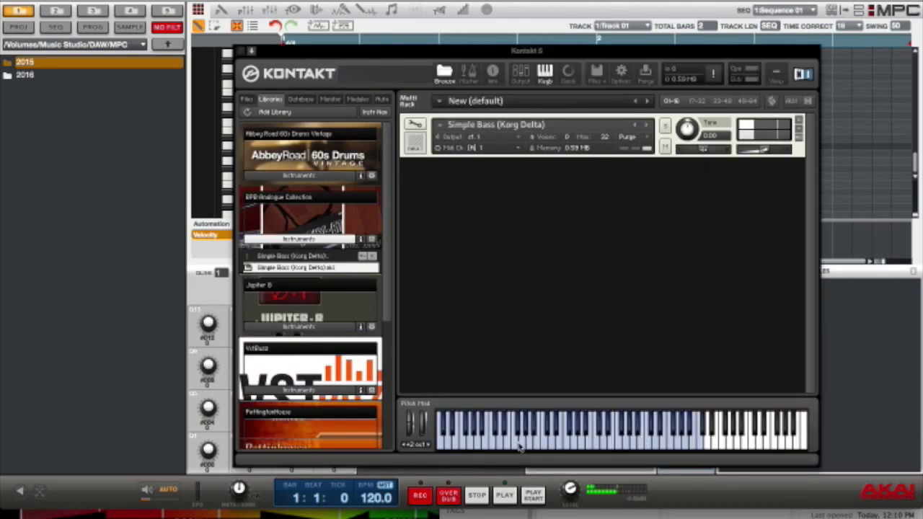
pyautogui.click(507, 439)
pyautogui.click(590, 437)
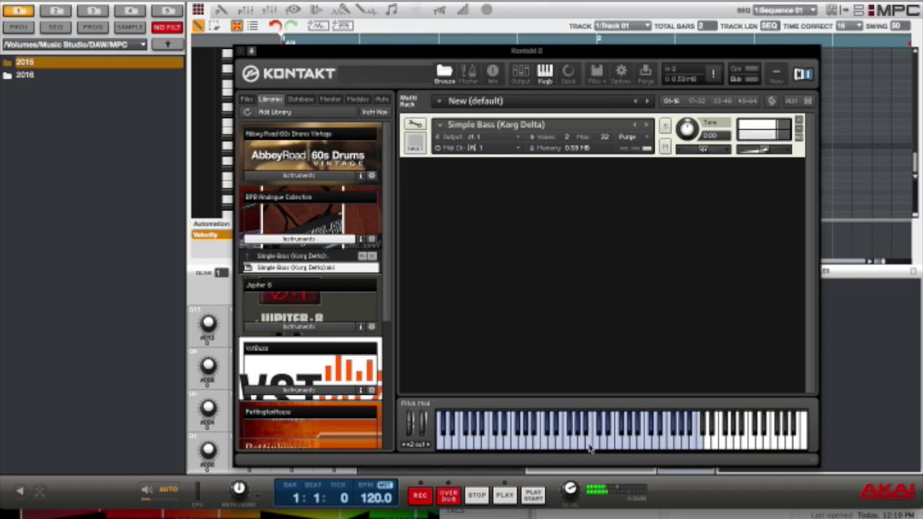
pyautogui.click(616, 442)
pyautogui.click(665, 436)
pyautogui.click(691, 437)
pyautogui.click(686, 438)
# Remove Simple Bass and load the Melancholia (Korg Poly-61m) instrument.
pyautogui.click(289, 256)
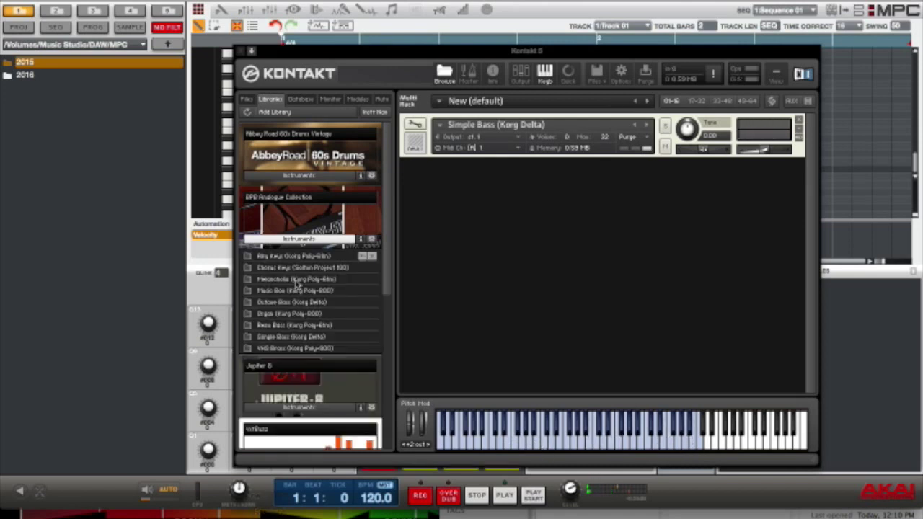
pyautogui.click(800, 119)
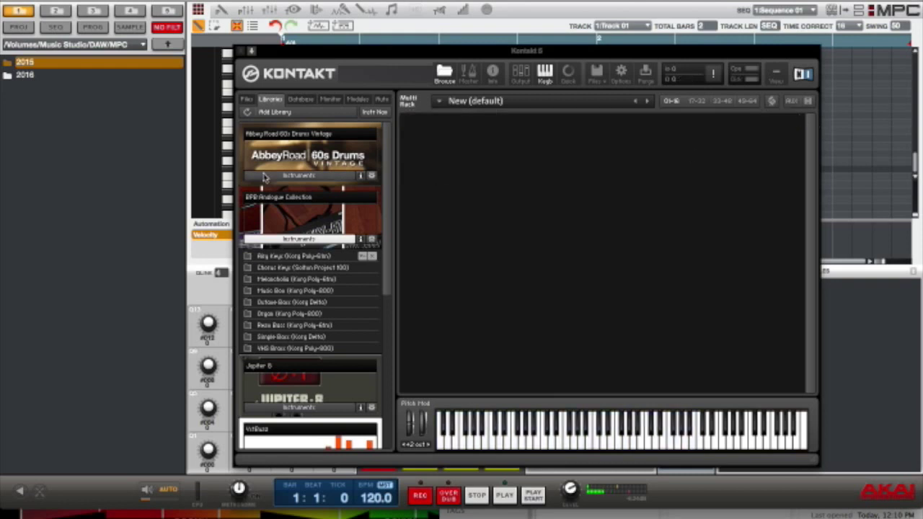
pyautogui.click(303, 281)
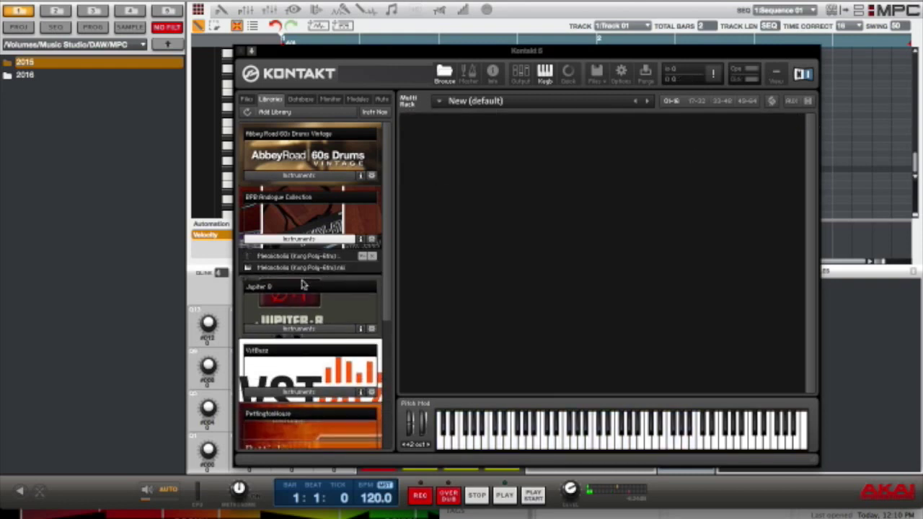
pyautogui.doubleClick(301, 268)
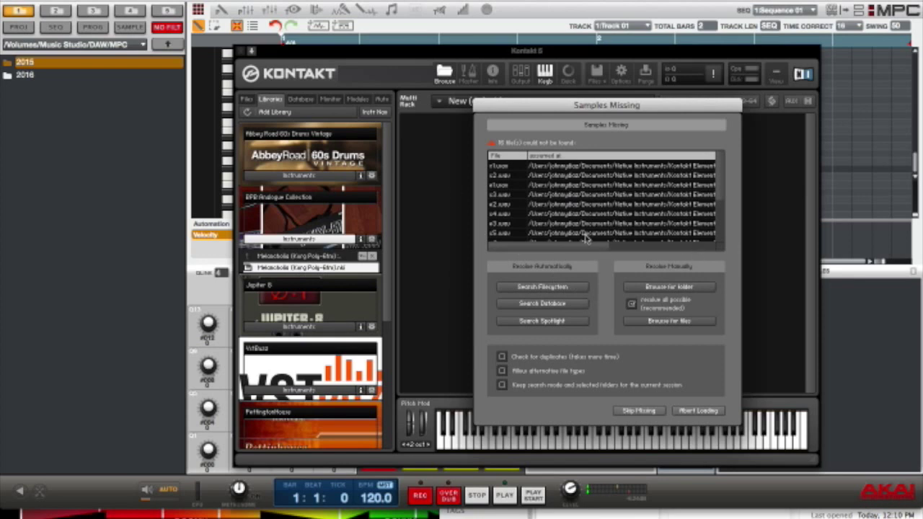
# Review the missing samples' expected paths and open the Resolve Manually folder picker.
pyautogui.moveTo(583, 248); pyautogui.dragTo(731, 244)
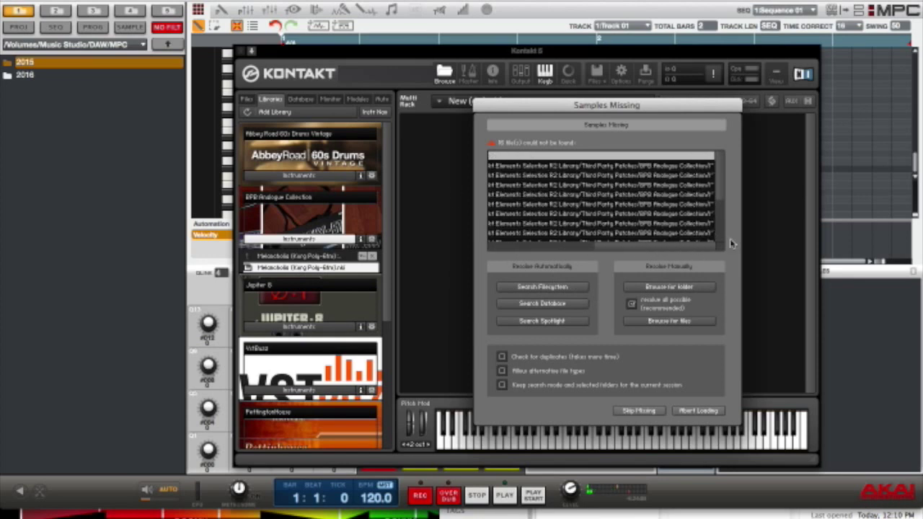
pyautogui.scroll(3, 706, 204)
pyautogui.hscroll(-5, 659, 231)
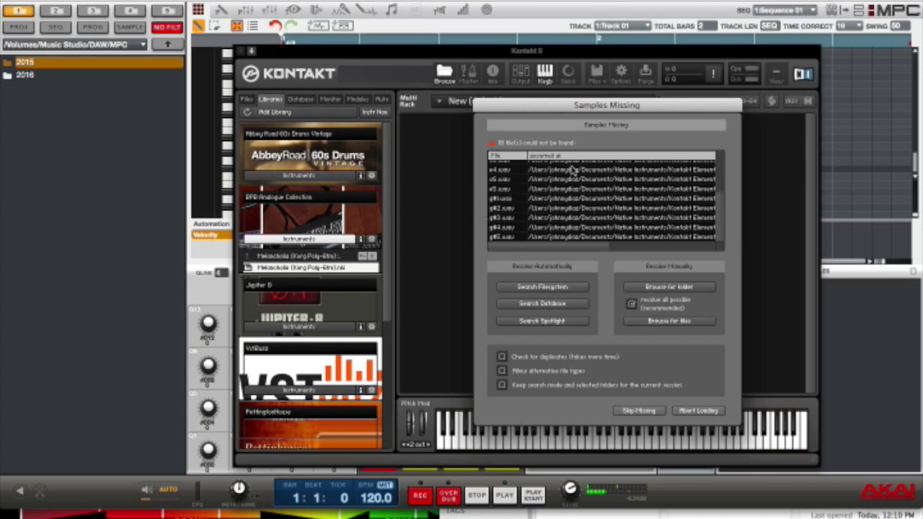
pyautogui.click(697, 288)
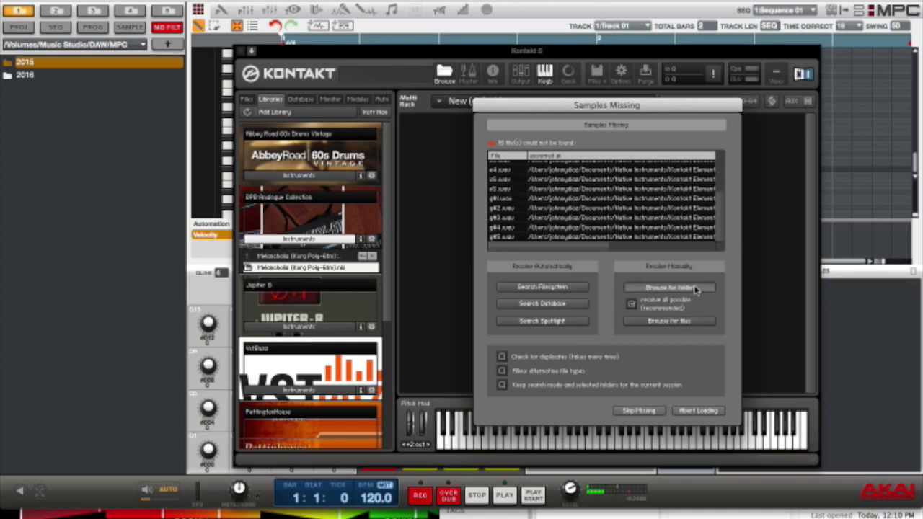
pyautogui.click(597, 214)
# Set the BPB Analogue Collection's Samples folder as the sample location and reopen Kontakt.
pyautogui.click(589, 223)
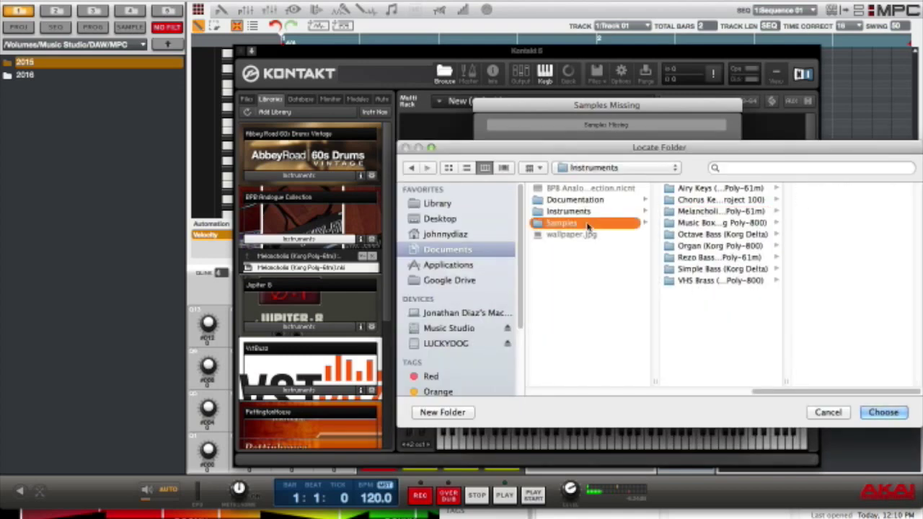
pyautogui.click(888, 412)
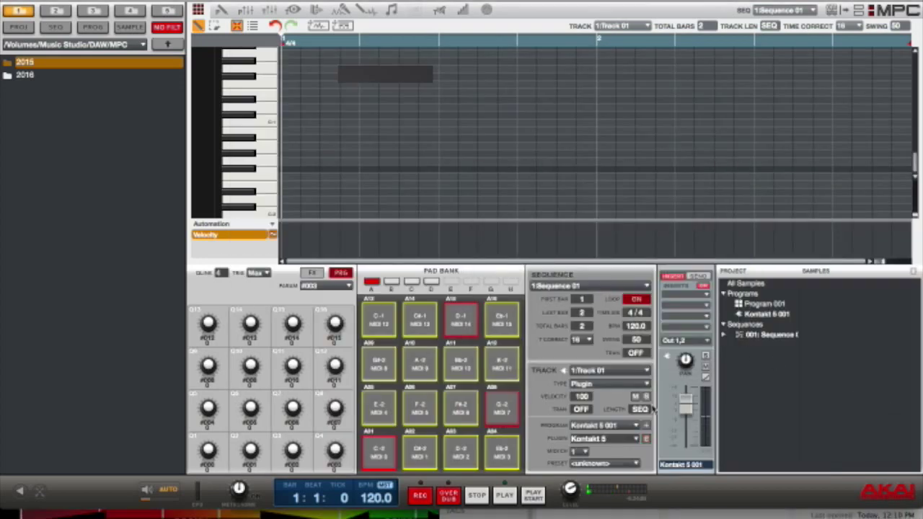
pyautogui.click(646, 439)
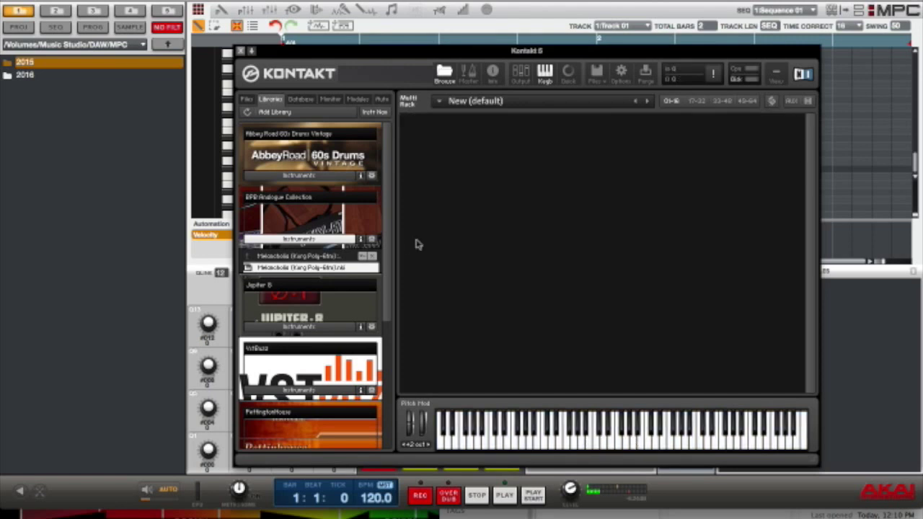
# Load VHS Brass (Korg Poly-800) from the BPB Analogue Collection Instruments list.
pyautogui.click(345, 310)
pyautogui.scroll(-2, 298, 172)
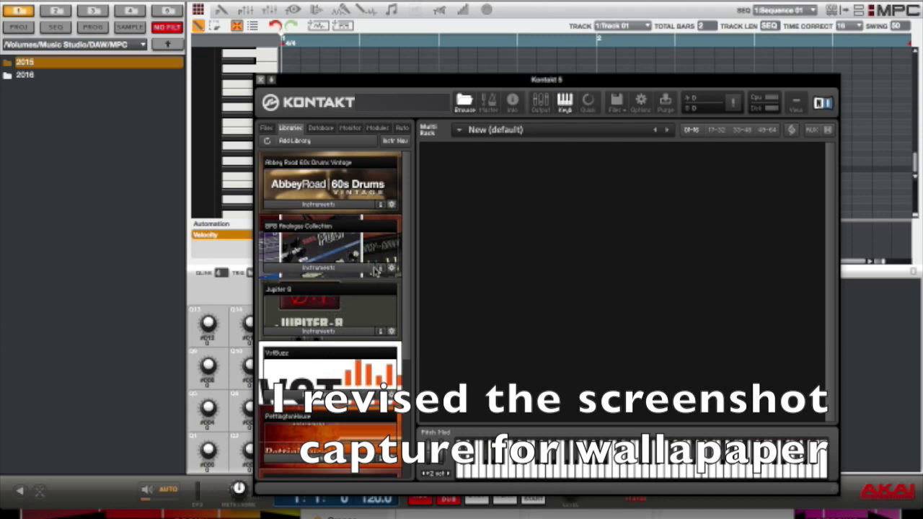
pyautogui.click(353, 269)
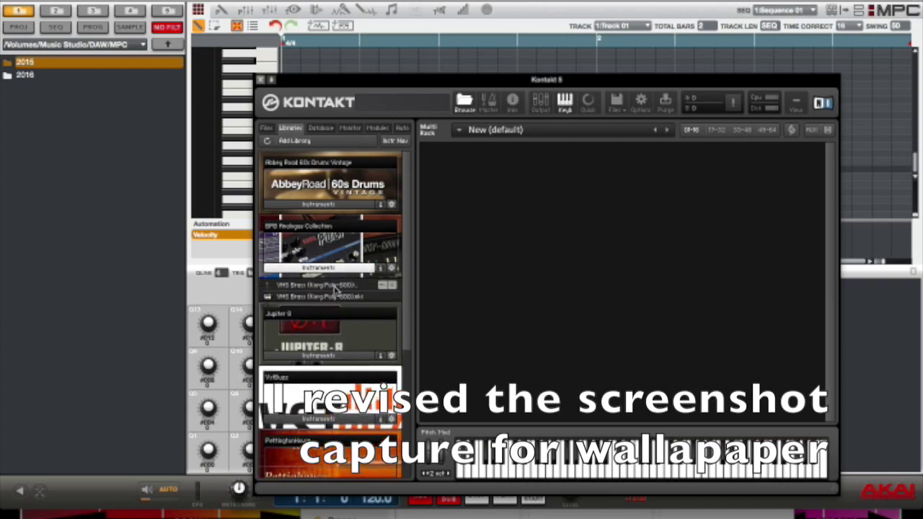
pyautogui.doubleClick(328, 295)
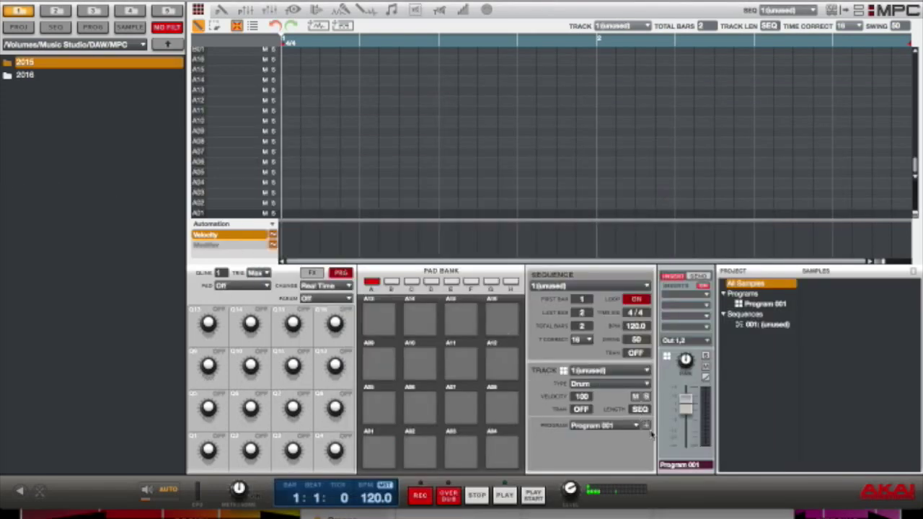
# In Finder, check the .wav files in the BPB sample folders, from Melancholia and Chorus Keys through Simple Bass.
pyautogui.press('super+Tab')
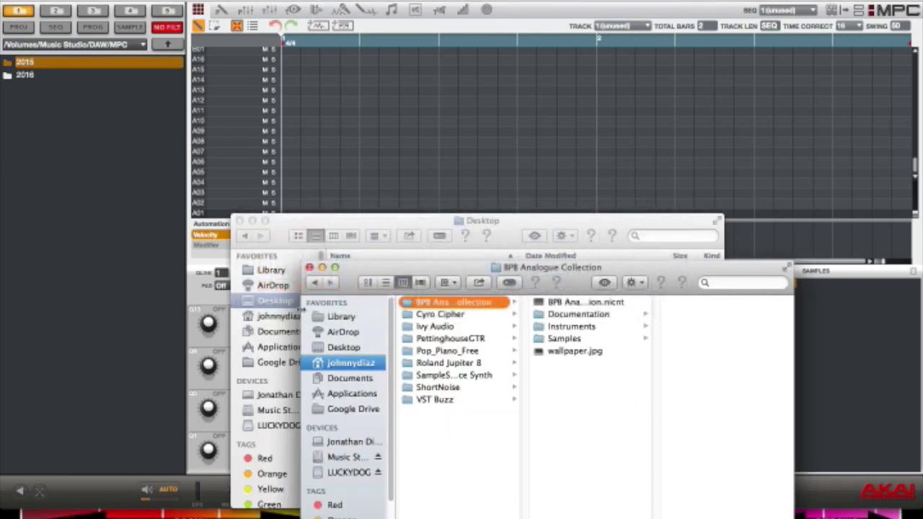
pyautogui.click(552, 339)
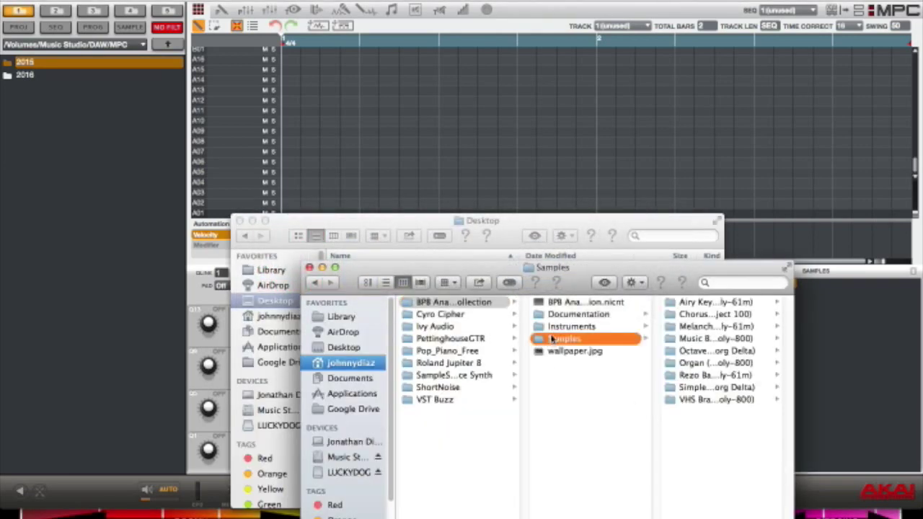
pyautogui.click(712, 330)
pyautogui.press('Up')
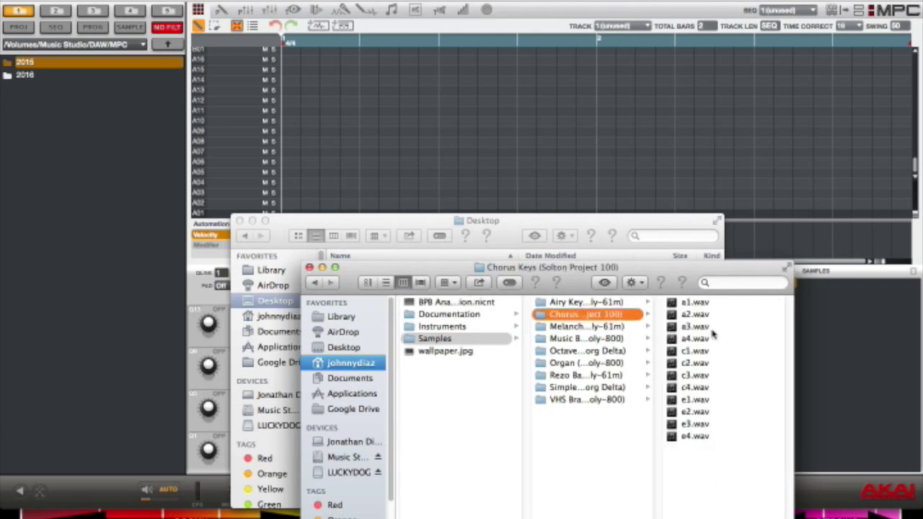
pyautogui.press('Down')
pyautogui.press('Down')
pyautogui.press('Down')
pyautogui.press('Down')
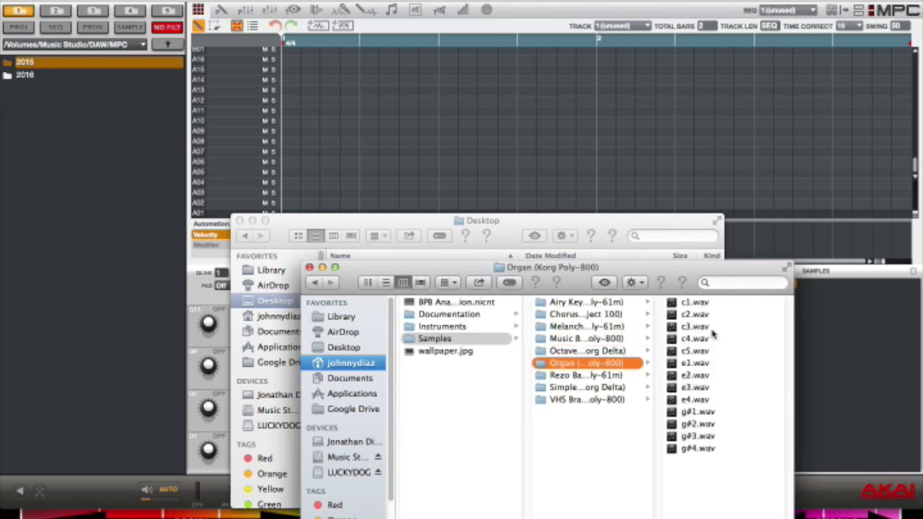
pyautogui.press('Up')
pyautogui.press('Down')
pyautogui.press('Down')
pyautogui.press('Down')
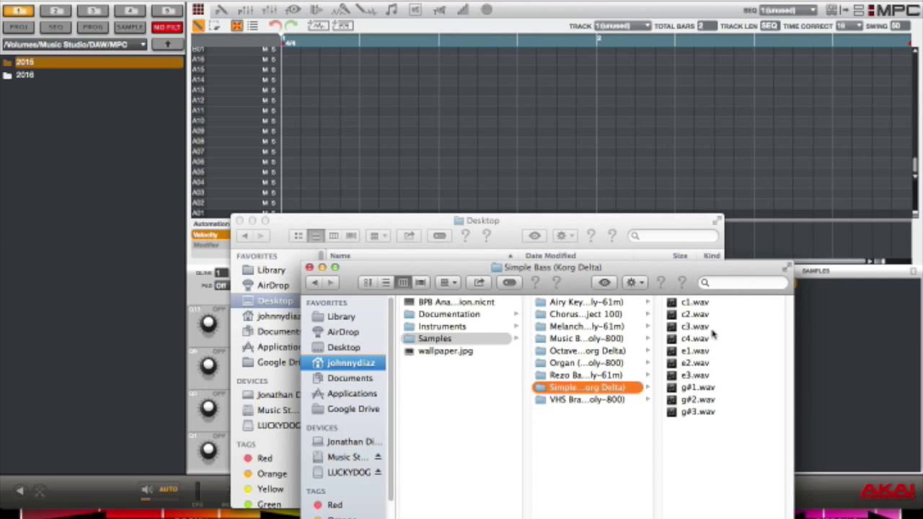
pyautogui.press('Down')
pyautogui.press('Up')
pyautogui.press('Up')
pyautogui.press('Up')
pyautogui.press('Up')
pyautogui.press('Up')
pyautogui.press('Up')
pyautogui.press('Up')
pyautogui.press('Up')
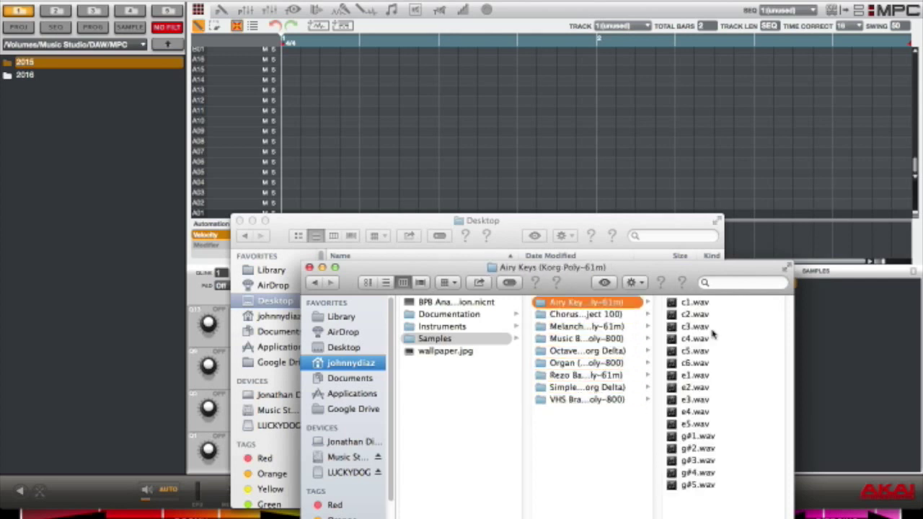
pyautogui.press('Down')
pyautogui.press('Down')
pyautogui.press('Down')
pyautogui.press('Down')
pyautogui.press('Down')
pyautogui.press('Down')
pyautogui.press('Down')
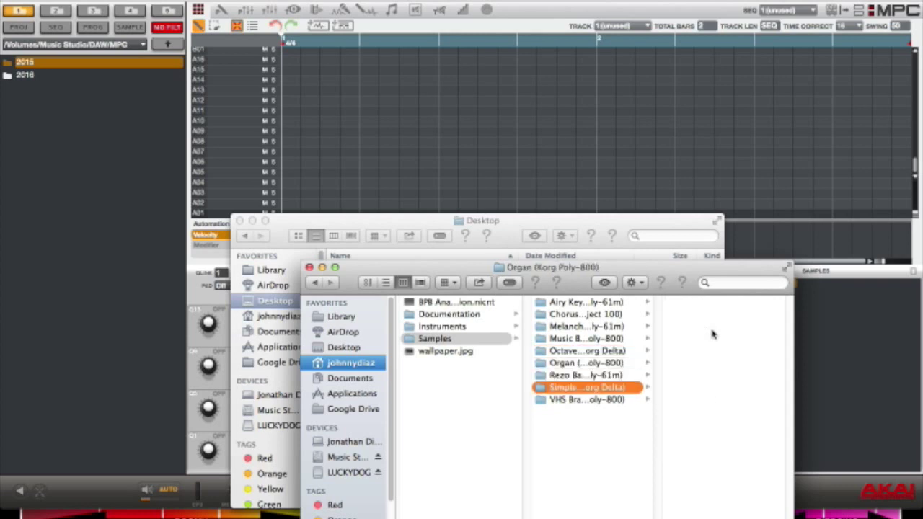
# Go back up to the BPB Analogue Collection and the third-party library list.
pyautogui.press('Left')
pyautogui.press('Left')
pyautogui.press('Down')
pyautogui.press('Down')
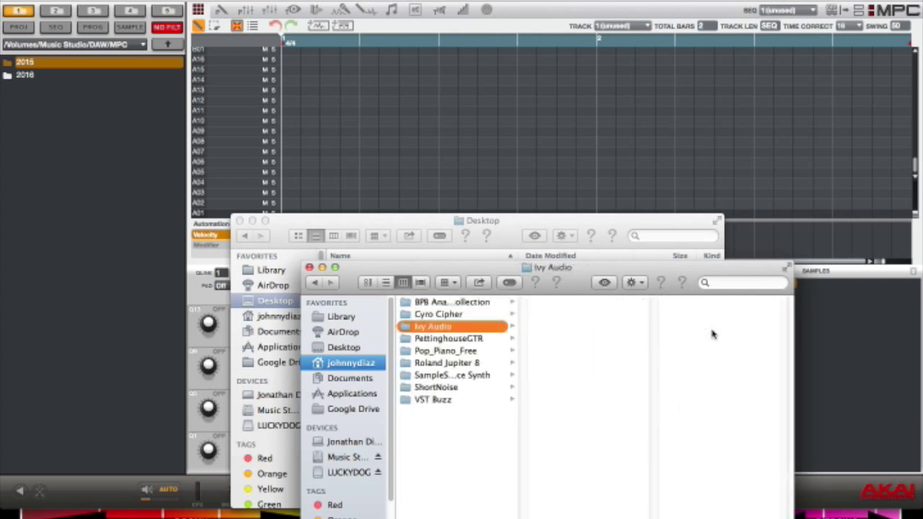
# Look inside Ivy Audio and the Pop_Piano_Free Samples folder's MP192 ncw files.
pyautogui.press('Right')
pyautogui.press('Left')
pyautogui.press('Down')
pyautogui.press('Down')
pyautogui.press('Right')
pyautogui.press('Down')
pyautogui.press('Down')
pyautogui.press('Down')
pyautogui.press('Right')
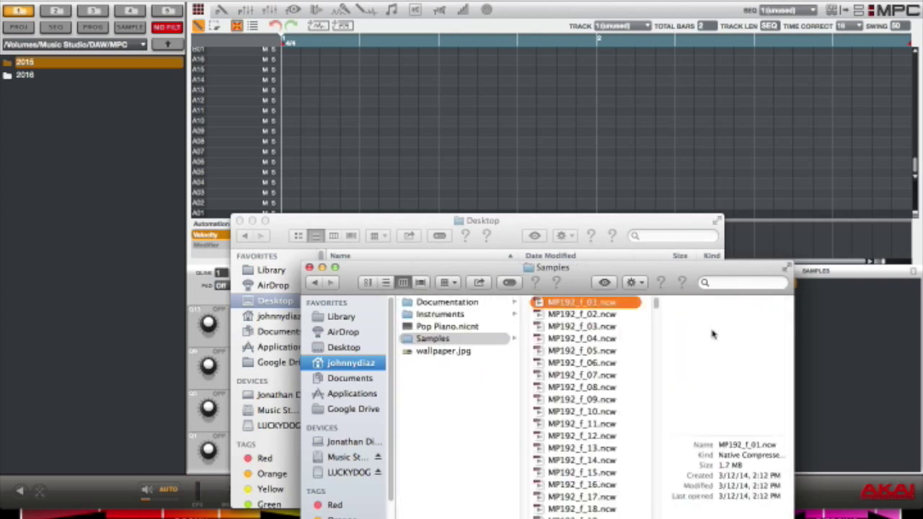
pyautogui.press('Down')
pyautogui.press('Down')
pyautogui.press('Down')
pyautogui.press('Down')
pyautogui.press('Down')
pyautogui.press('Down')
pyautogui.press('Down')
pyautogui.press('Down')
pyautogui.press('Down')
pyautogui.press('Down')
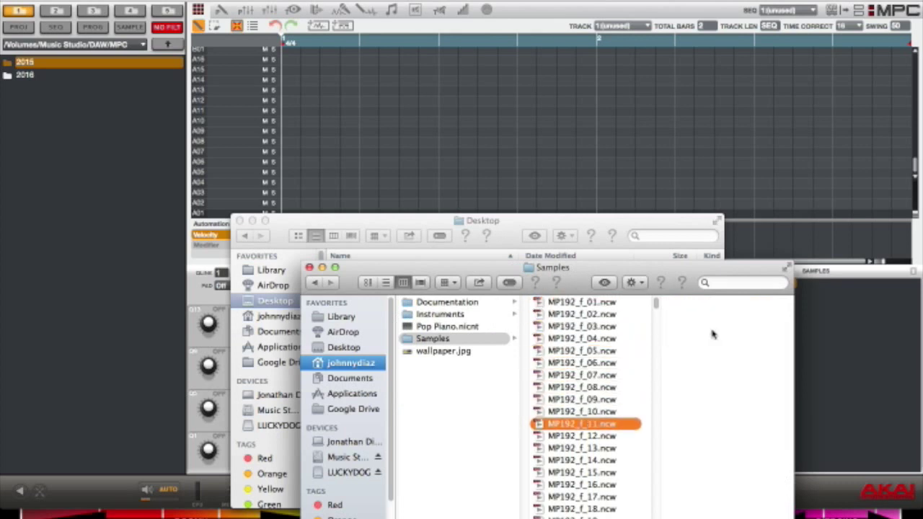
pyautogui.press('Up')
pyautogui.press('Up')
pyautogui.press('Up')
pyautogui.press('Up')
pyautogui.press('Up')
pyautogui.press('Up')
pyautogui.press('Up')
pyautogui.press('Up')
pyautogui.press('Up')
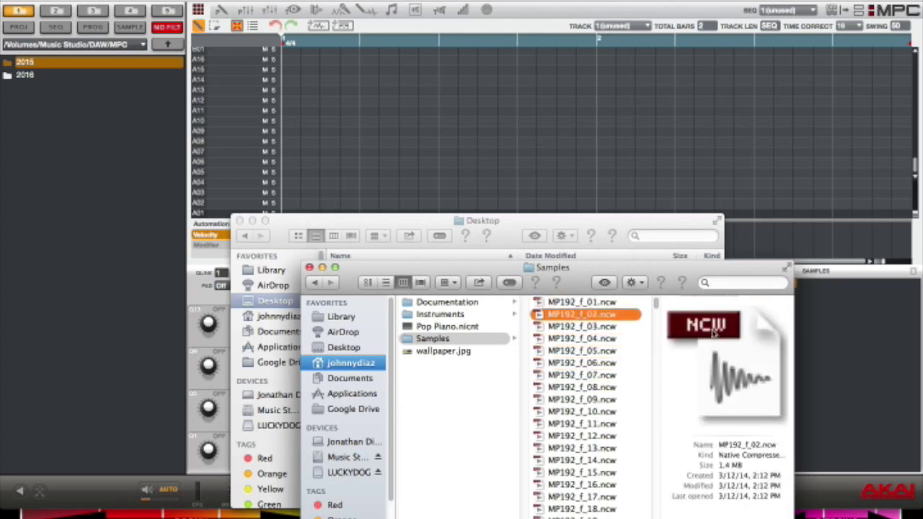
pyautogui.press('Down')
pyautogui.press('Down')
pyautogui.press('Down')
pyautogui.press('Down')
pyautogui.press('Left')
pyautogui.press('Left')
# Browse the Roland Jupiter 8 samples folders in 01-Synth, 02-Padz and 03-Bass.
pyautogui.press('Down')
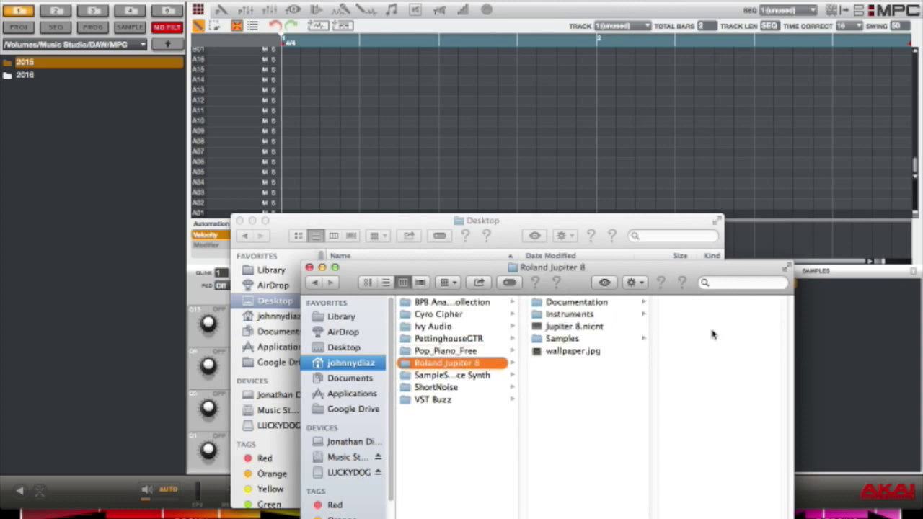
pyautogui.press('Right')
pyautogui.press('Down')
pyautogui.press('Down')
pyautogui.press('Down')
pyautogui.press('Right')
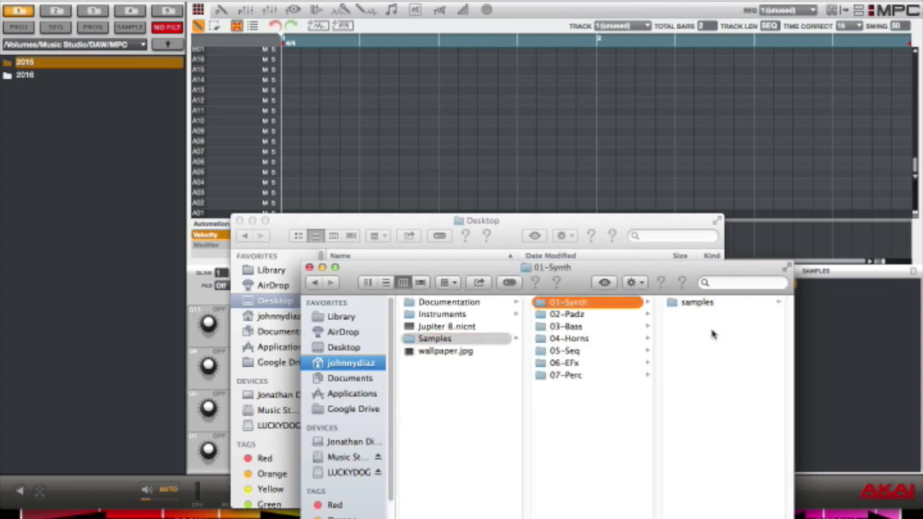
pyautogui.press('Right')
pyautogui.press('Left')
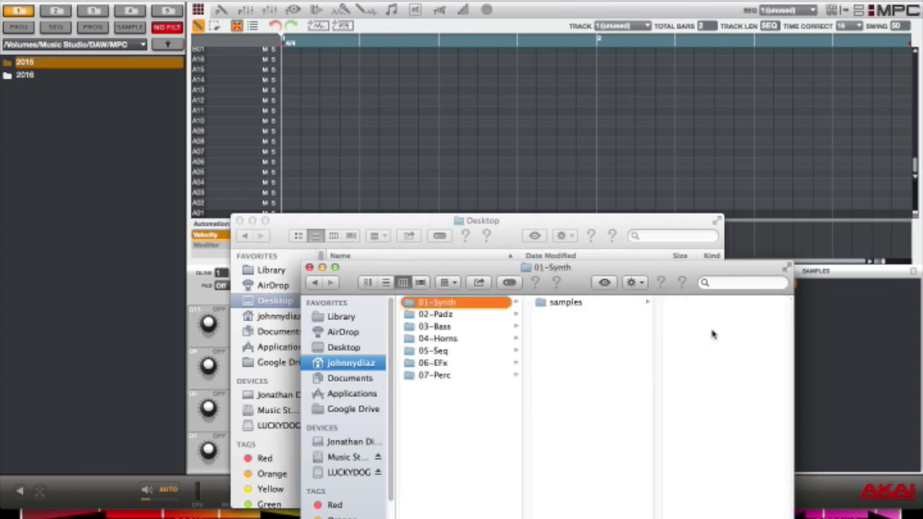
pyautogui.press('Down')
pyautogui.press('Right')
pyautogui.press('Left')
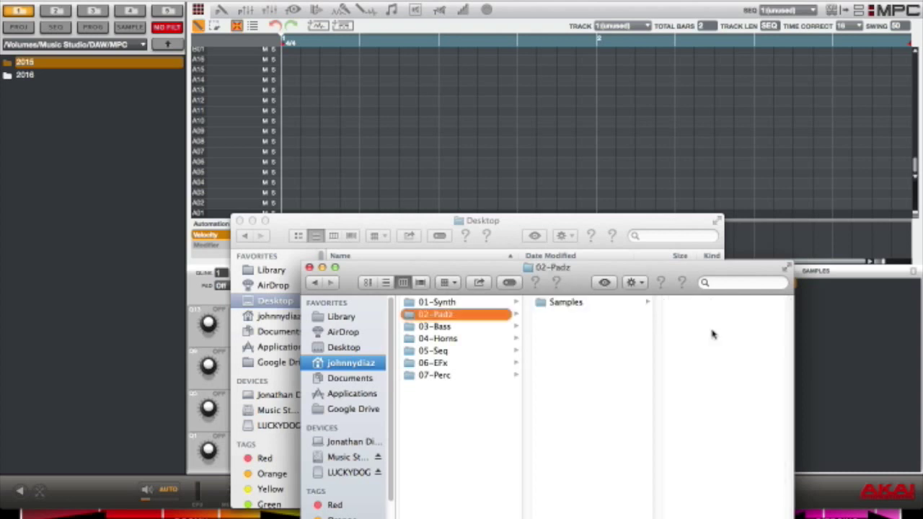
pyautogui.press('Down')
pyautogui.press('Right')
pyautogui.press('Left')
pyautogui.press('Left')
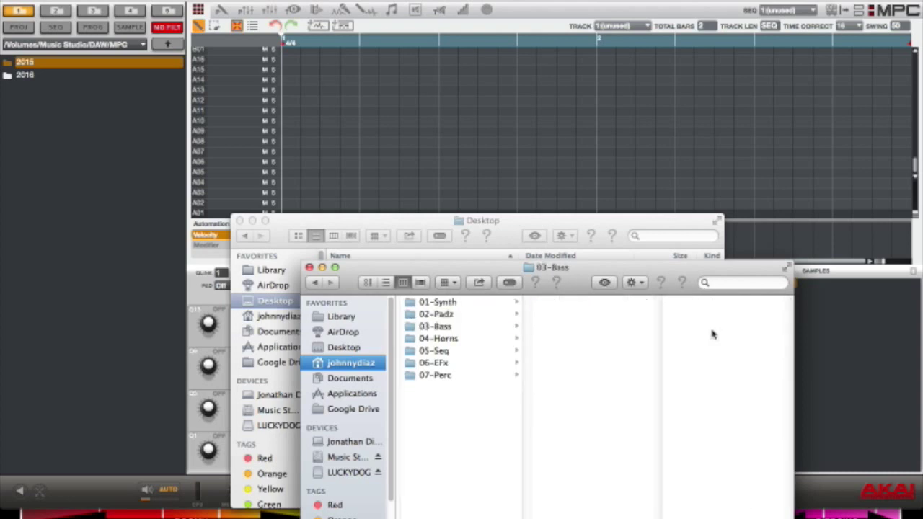
# Step through the .wav files in the Jupiter 8 05-Seq samples folder.
pyautogui.press('Right')
pyautogui.press('Down')
pyautogui.press('Down')
pyautogui.press('Down')
pyautogui.press('Down')
pyautogui.press('Right')
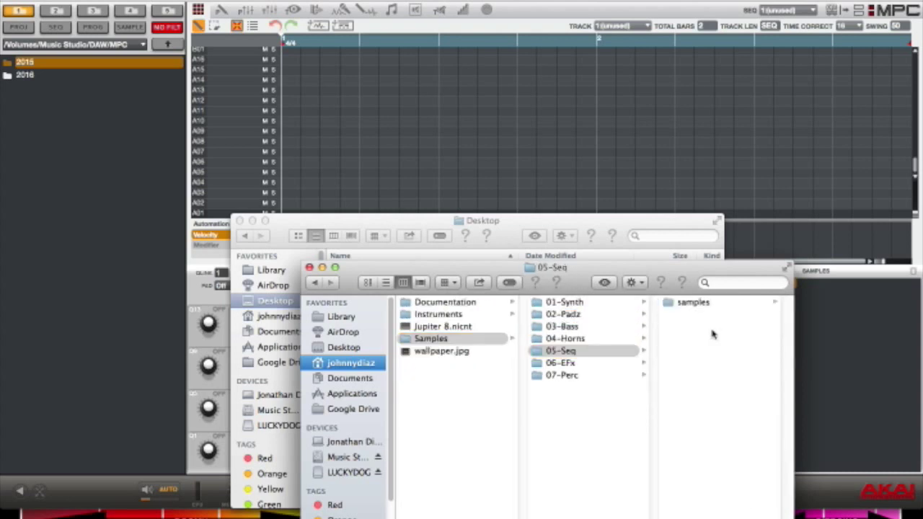
pyautogui.press('Right')
pyautogui.press('Left')
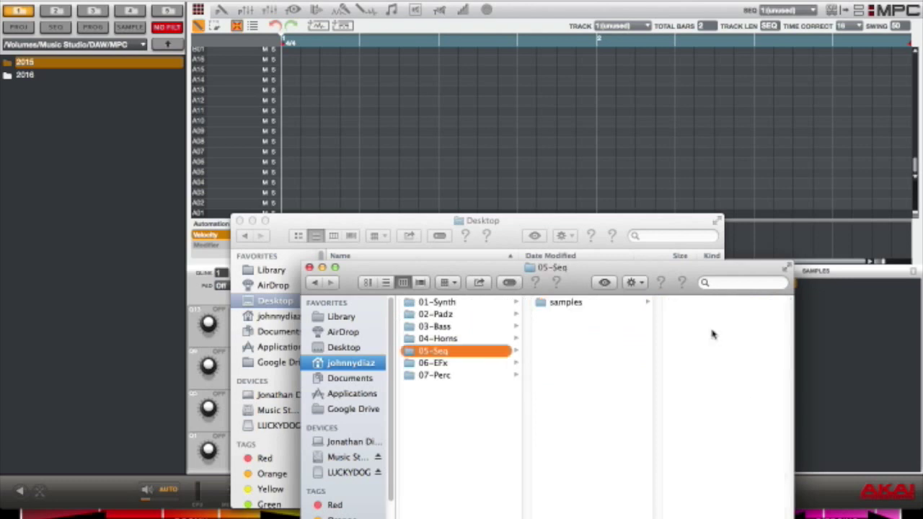
pyautogui.press('Down')
pyautogui.press('Right')
pyautogui.press('Right')
pyautogui.press('Down')
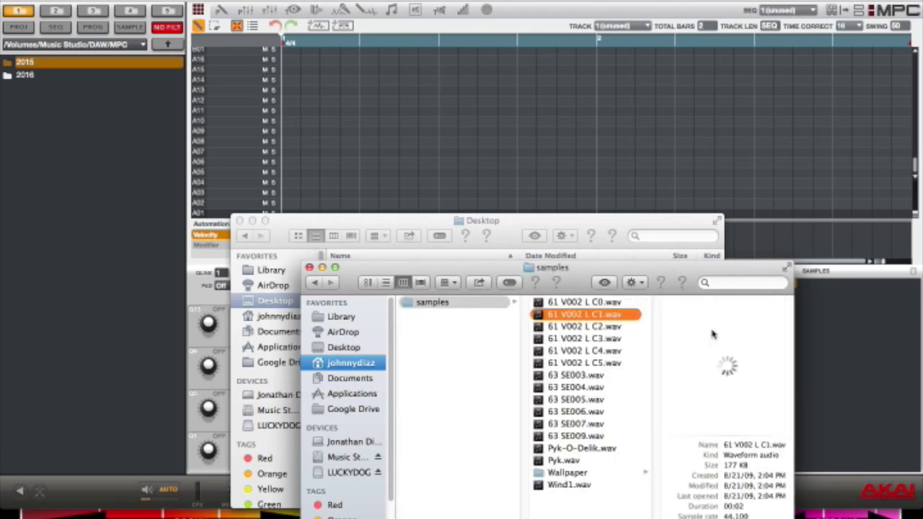
pyautogui.press('Left')
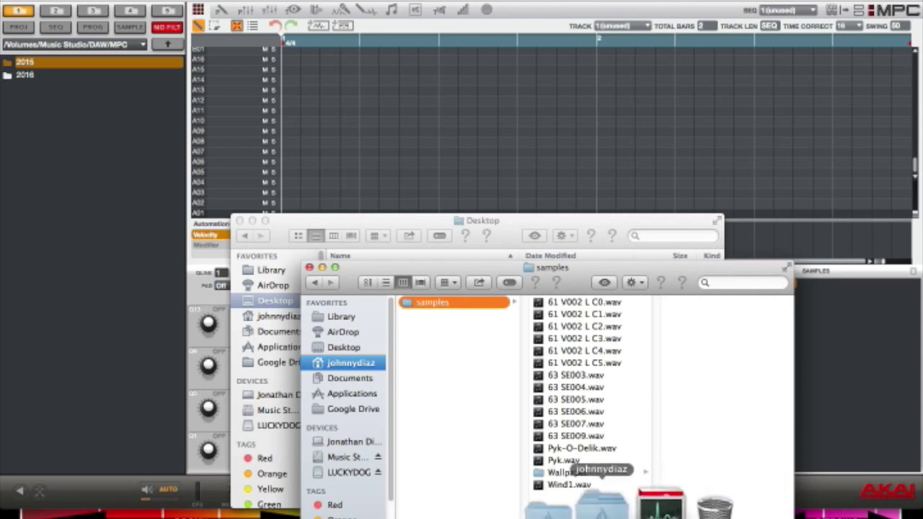
# Open the Wallpaper folder and preview its wallpaper image.
pyautogui.click(570, 474)
pyautogui.click(706, 304)
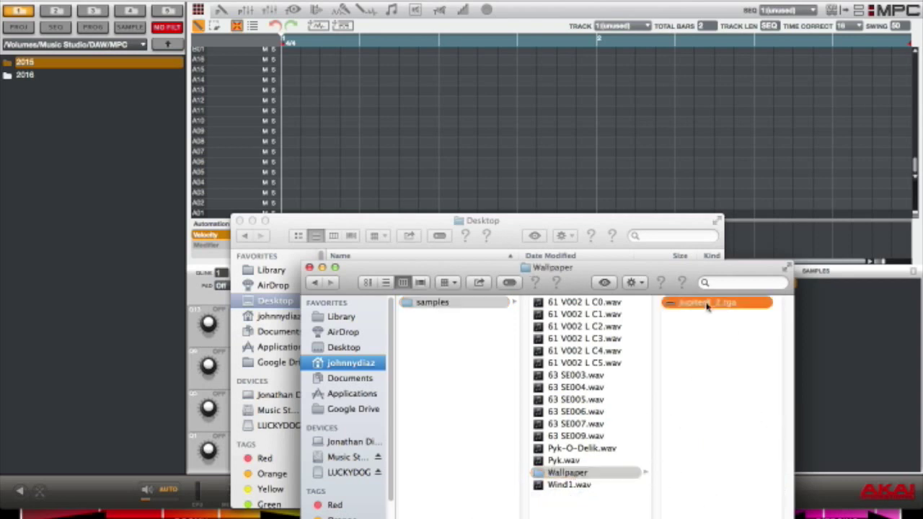
pyautogui.press('space')
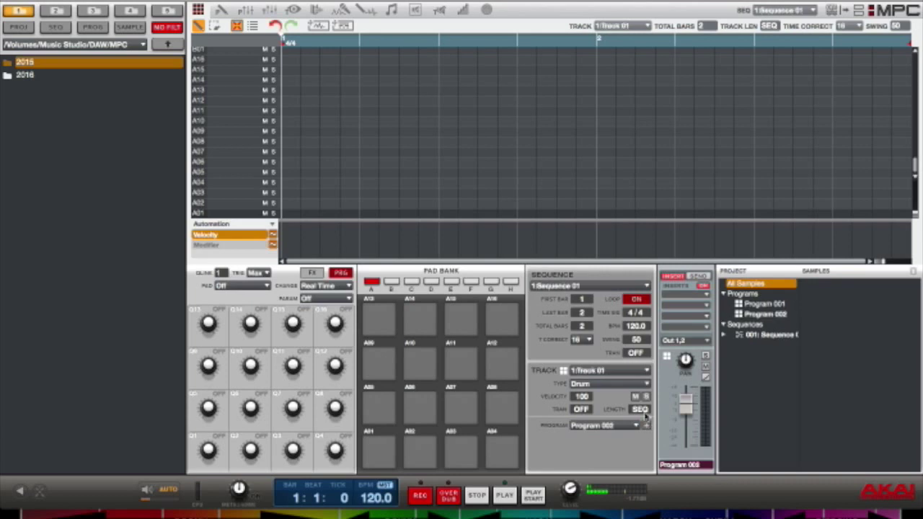
# Make Track 01 a Plugin track with the Kontakt 5 AudioUnit and expand BPB Analogue Collection's Instruments.
pyautogui.click(627, 384)
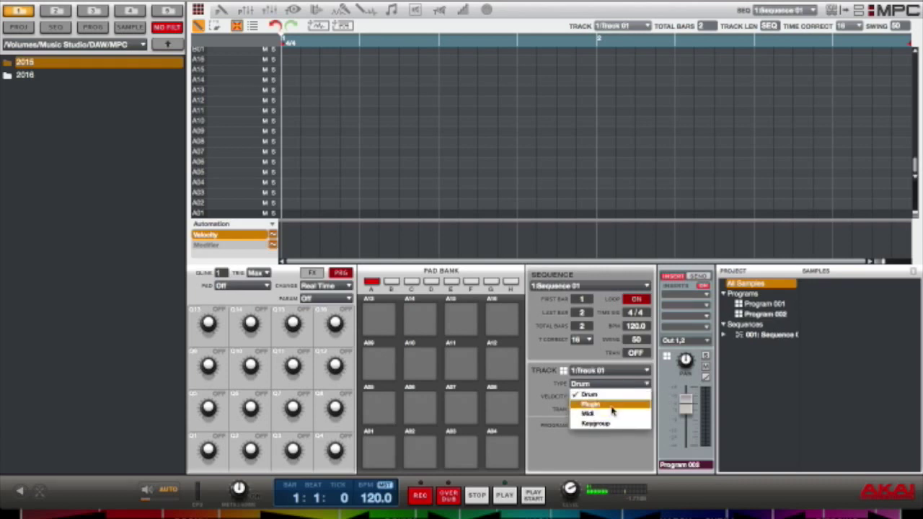
pyautogui.click(613, 411)
pyautogui.click(635, 440)
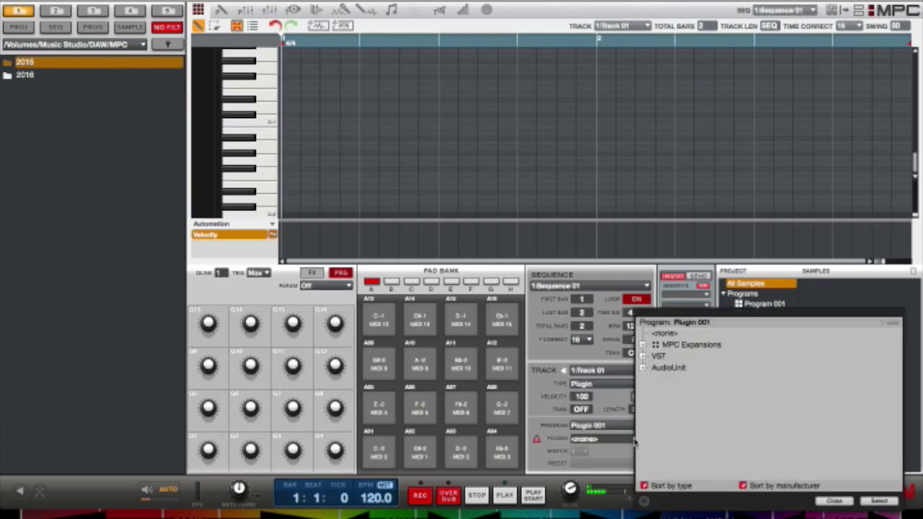
pyautogui.click(644, 369)
pyautogui.scroll(-2, 709, 457)
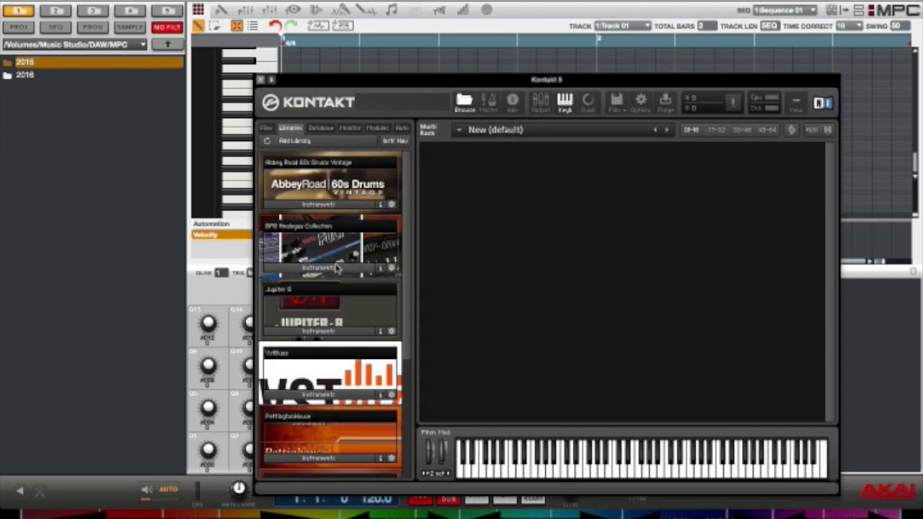
pyautogui.click(336, 268)
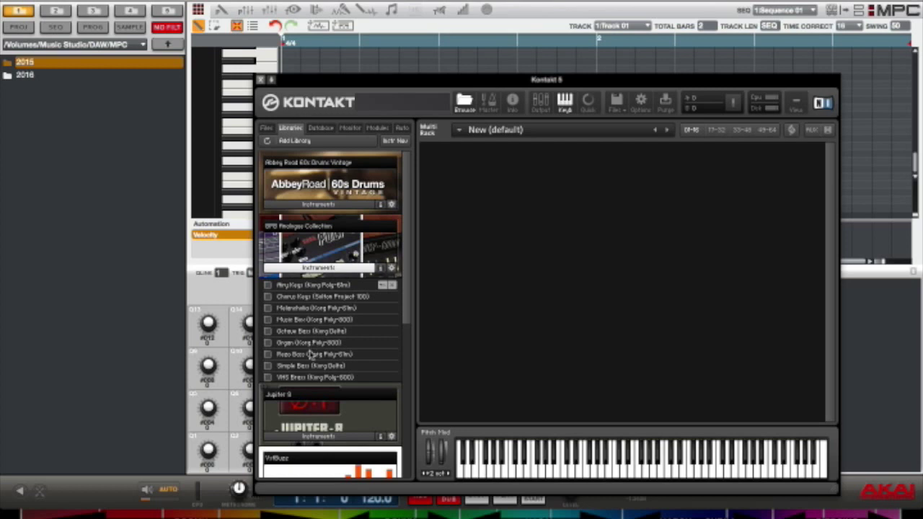
# Load the Organ (Korg Poly-800) instrument, bringing up the Samples Missing dialog.
pyautogui.click(315, 345)
pyautogui.doubleClick(316, 297)
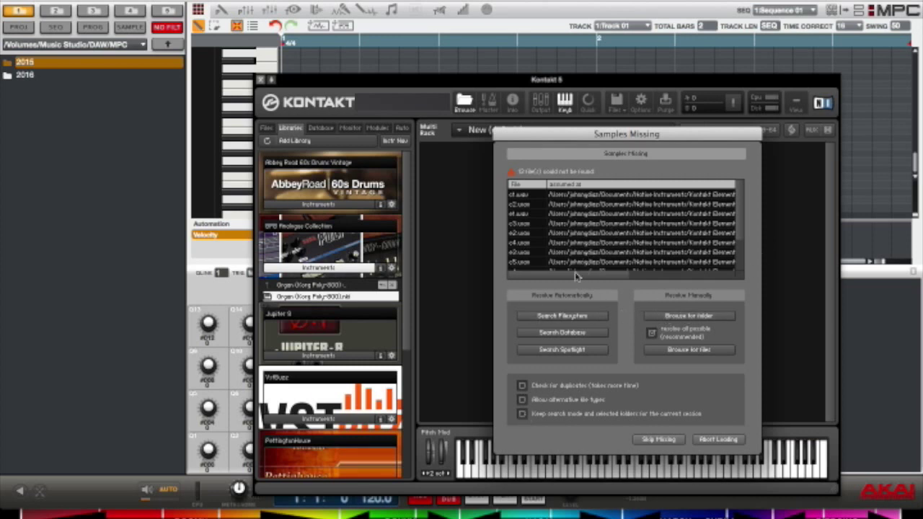
pyautogui.moveTo(576, 276); pyautogui.dragTo(462, 285)
pyautogui.scroll(-1, 528, 216)
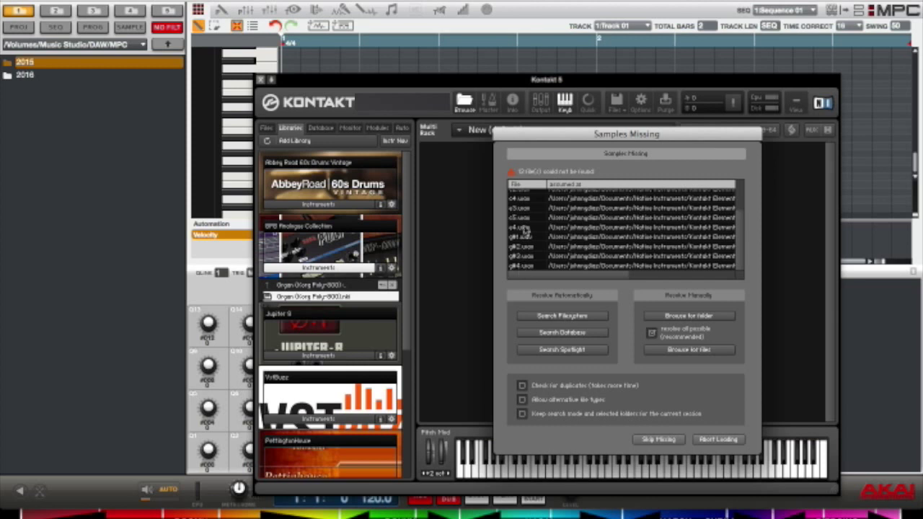
pyautogui.scroll(2, 527, 206)
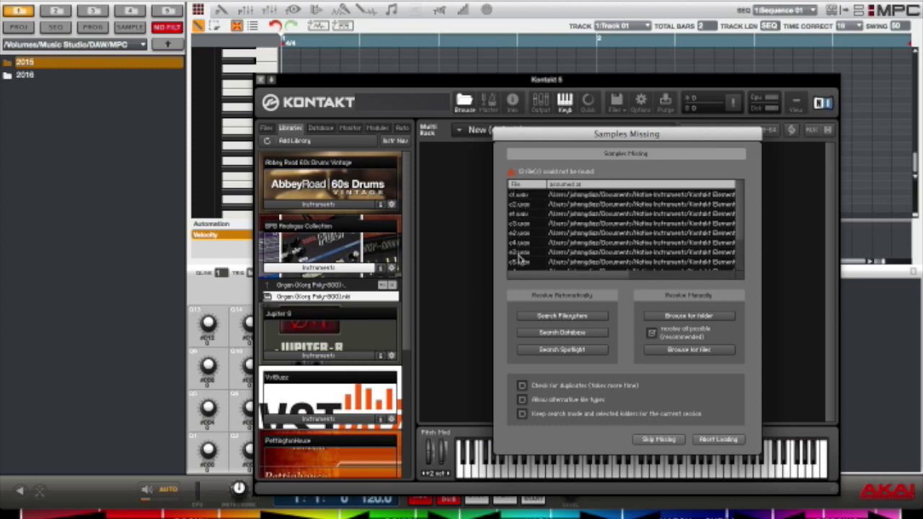
pyautogui.scroll(-2, 521, 257)
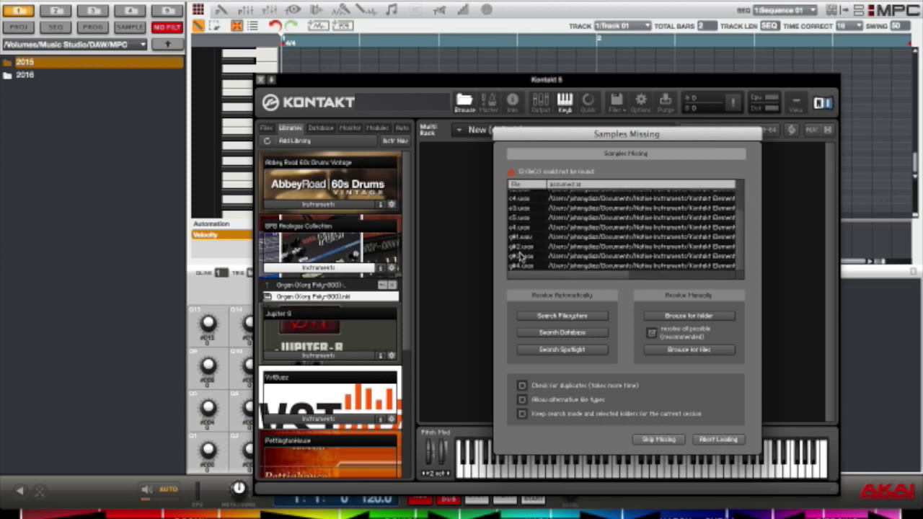
# Point the missing samples to BPB Analogue Collection/Samples/Organ (Korg Poly-800).
pyautogui.click(664, 318)
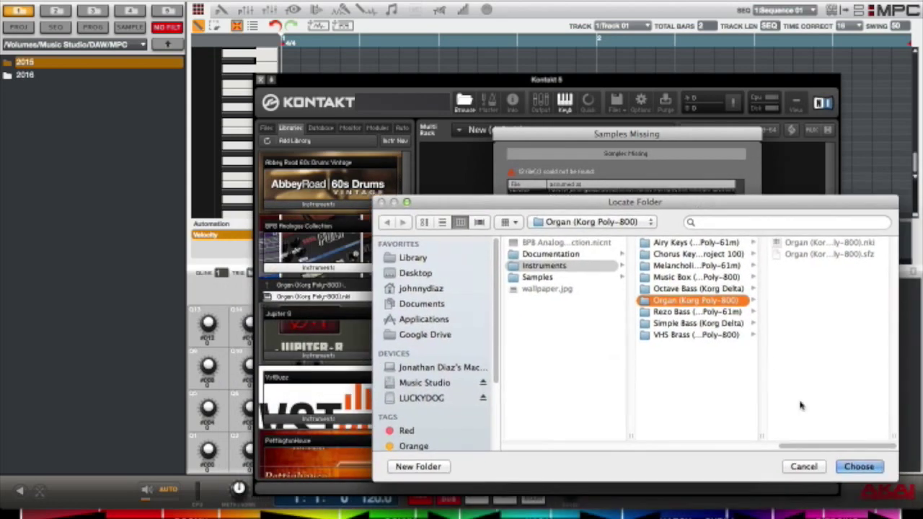
pyautogui.click(857, 468)
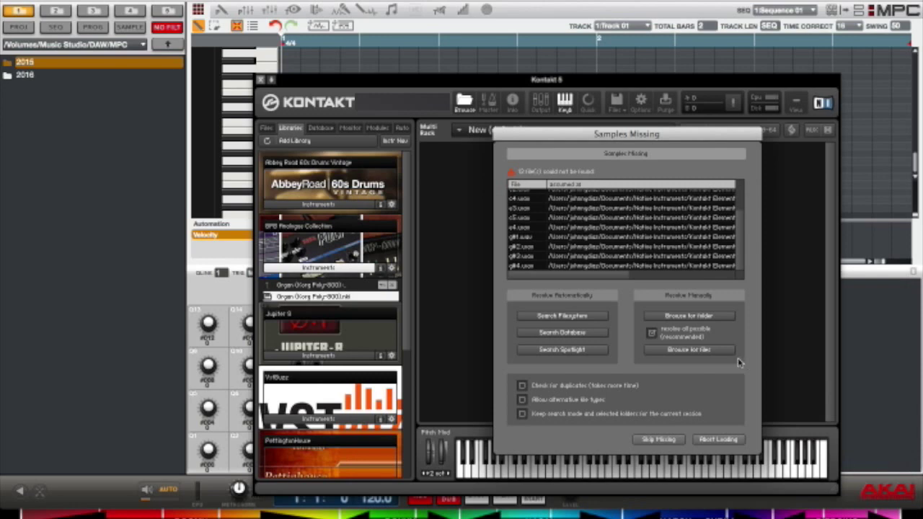
pyautogui.click(689, 316)
pyautogui.click(552, 252)
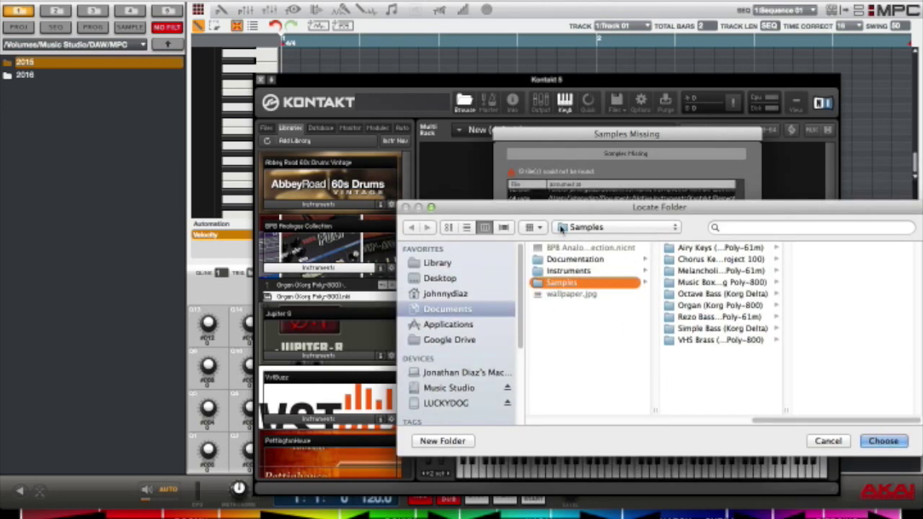
pyautogui.click(562, 228)
pyautogui.click(584, 241)
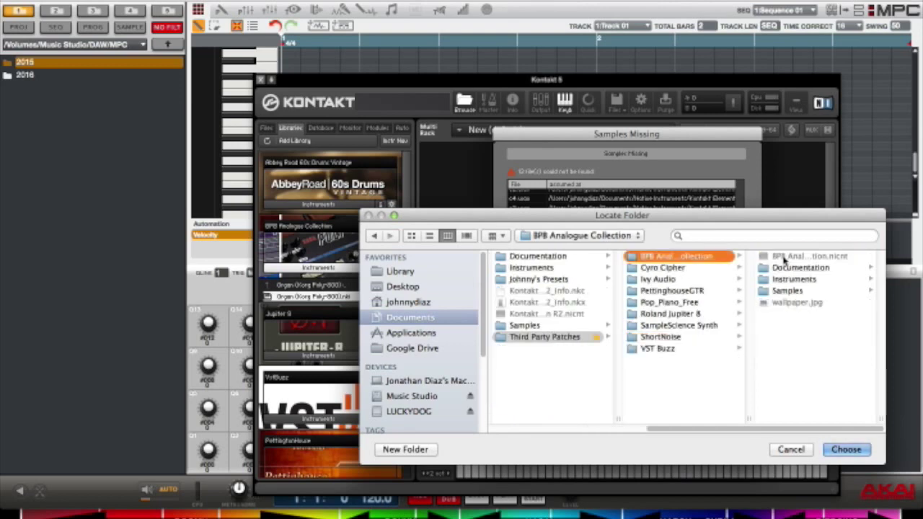
pyautogui.click(787, 291)
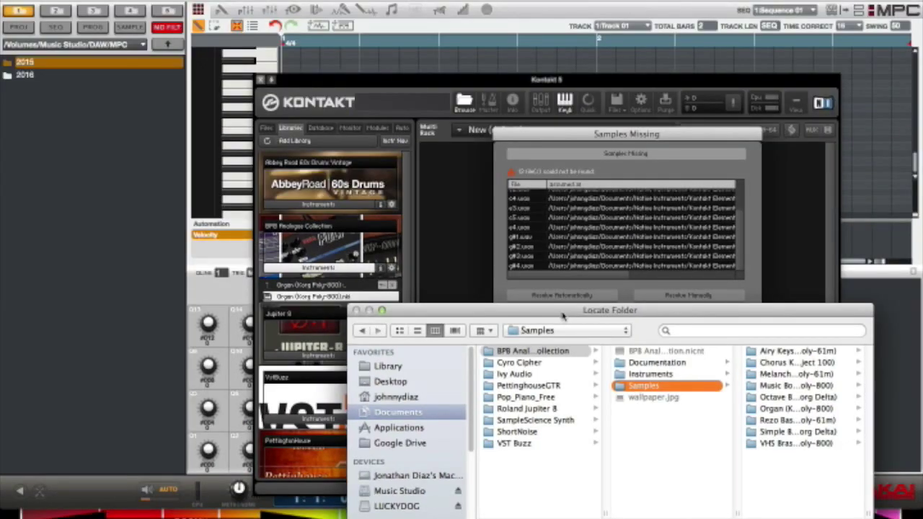
pyautogui.moveTo(563, 315); pyautogui.dragTo(488, 208)
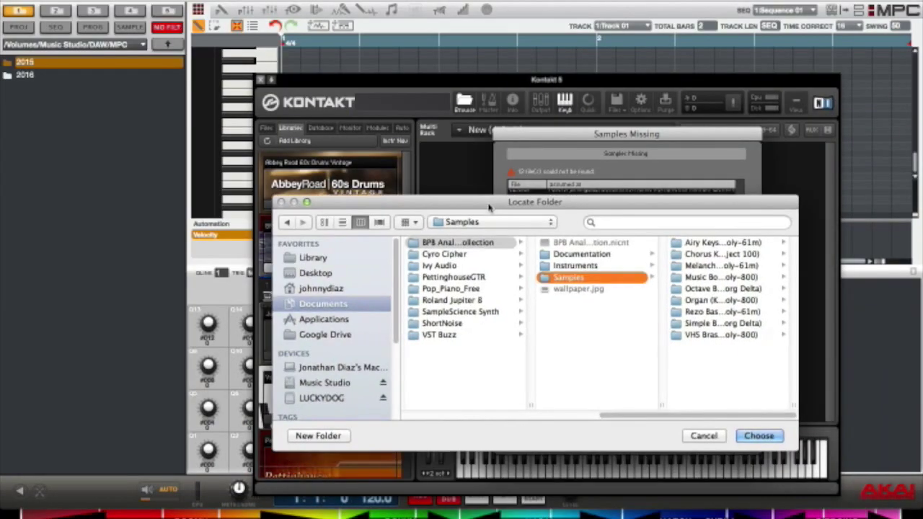
pyautogui.click(731, 300)
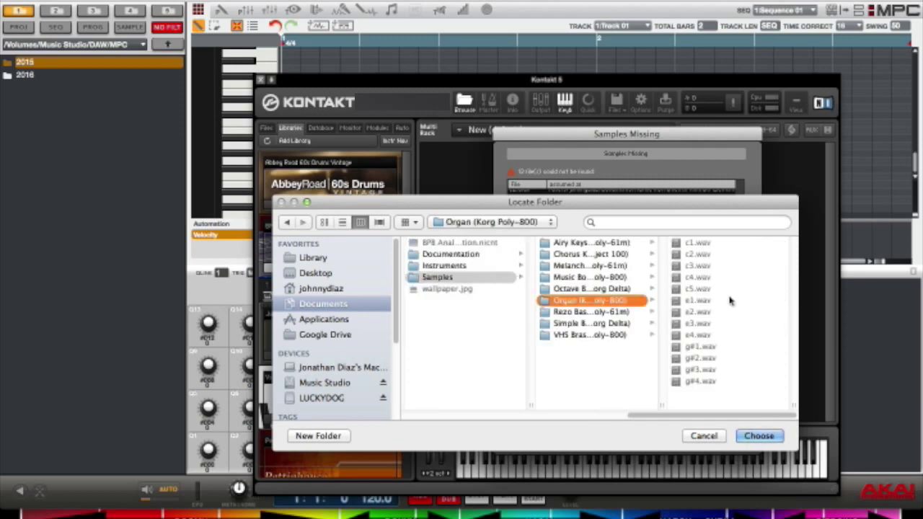
pyautogui.click(757, 436)
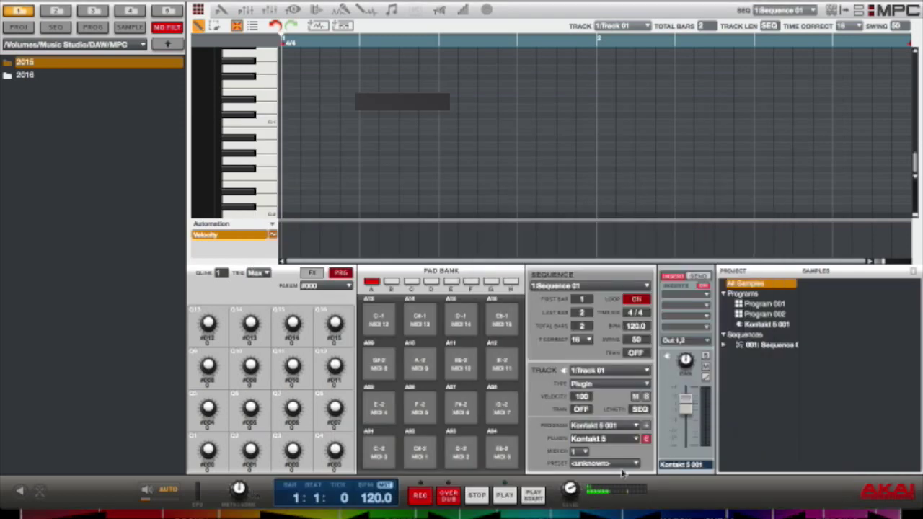
pyautogui.click(646, 439)
# Remove the Organ from the rack and load Music Box (Korg Poly-800).nki.
pyautogui.click(822, 149)
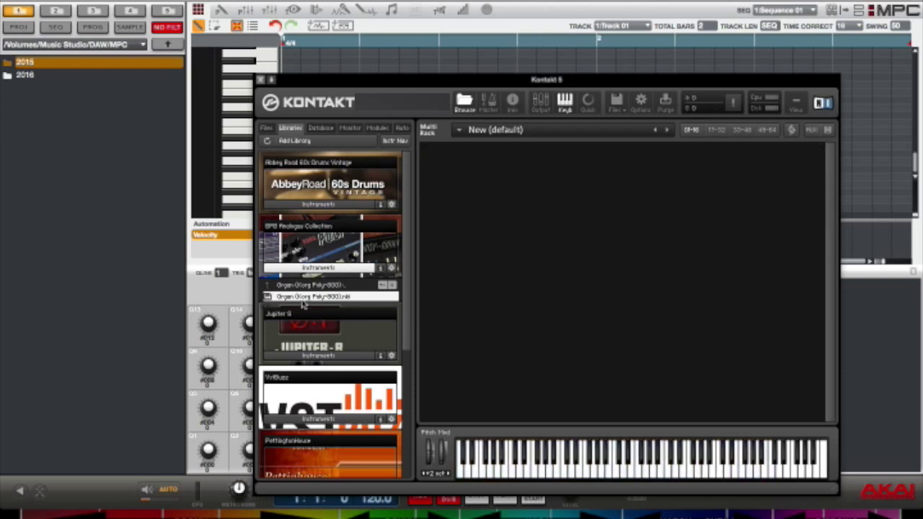
pyautogui.click(324, 288)
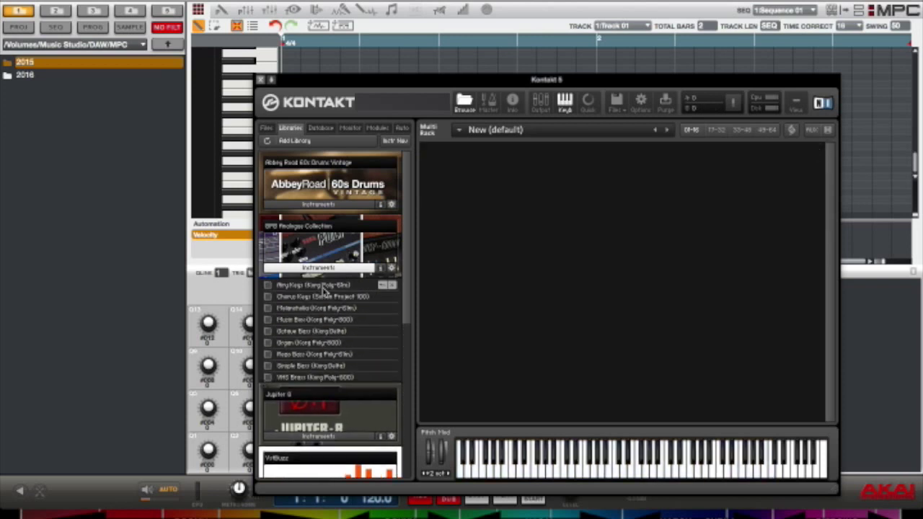
pyautogui.click(312, 320)
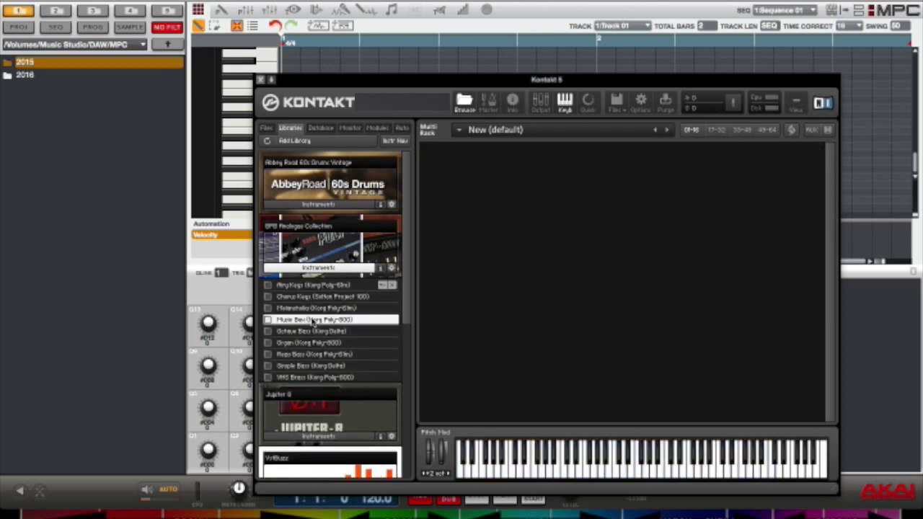
pyautogui.doubleClick(306, 299)
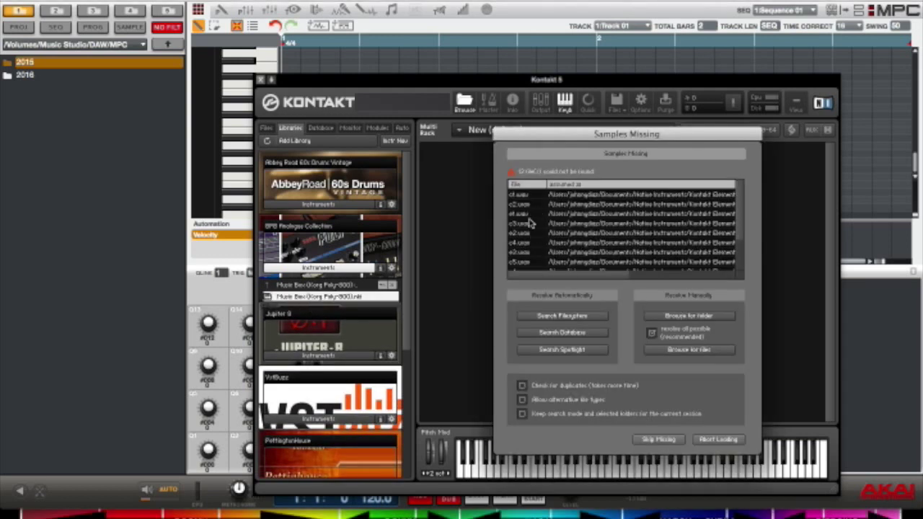
# Resolve its missing samples from the Samples/Music Box (Korg Poly-800) folder.
pyautogui.click(577, 317)
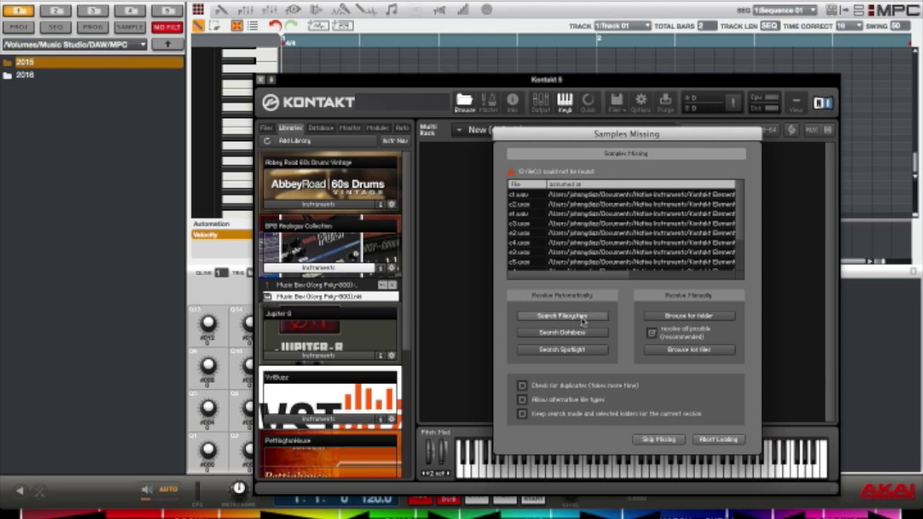
pyautogui.click(688, 316)
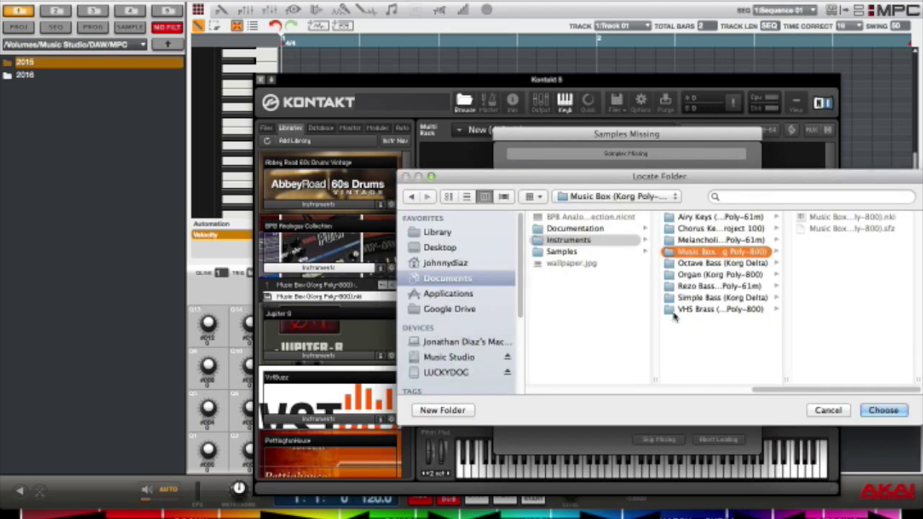
pyautogui.click(563, 255)
pyautogui.click(721, 252)
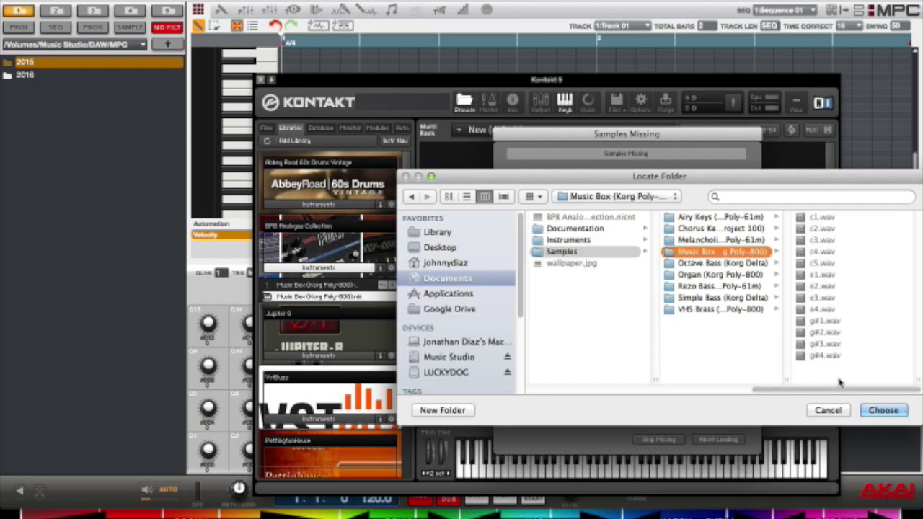
pyautogui.click(870, 410)
pyautogui.click(877, 411)
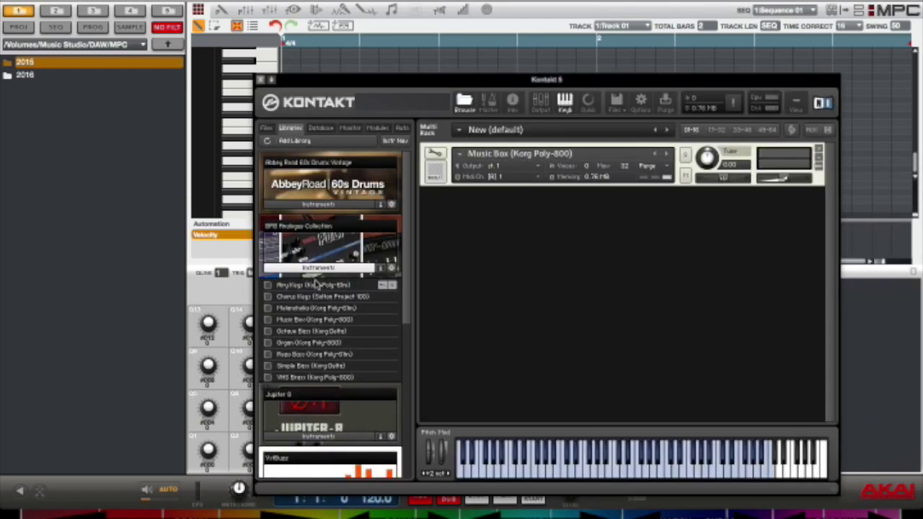
pyautogui.click(318, 268)
pyautogui.scroll(-3, 325, 352)
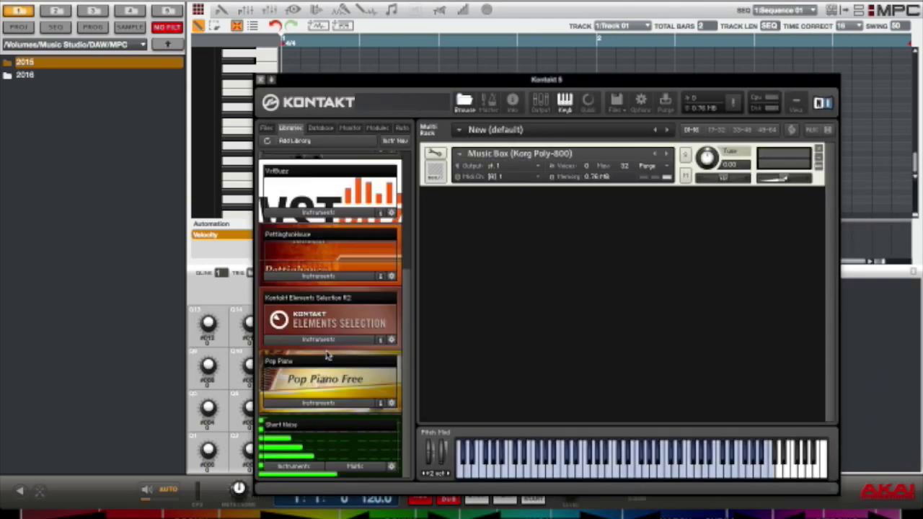
pyautogui.scroll(3, 327, 354)
pyautogui.scroll(-3, 325, 354)
pyautogui.scroll(3, 325, 354)
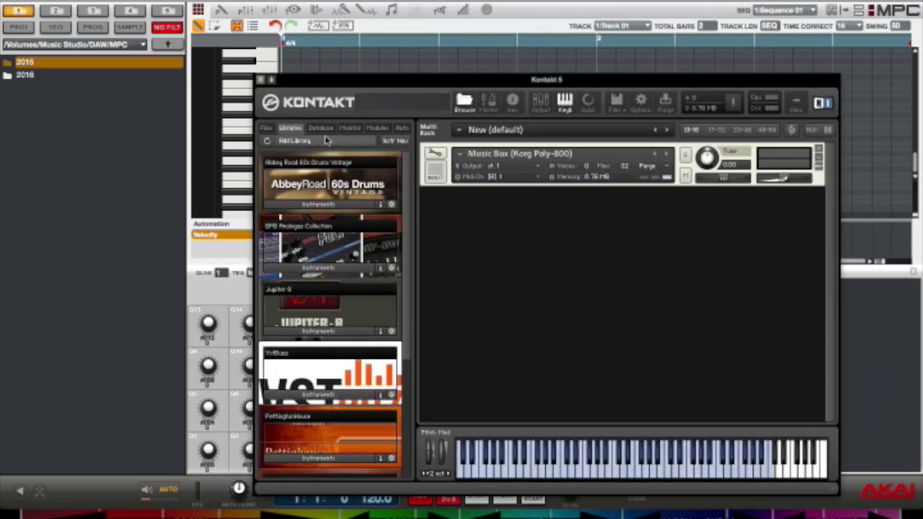
pyautogui.click(268, 128)
pyautogui.scroll(3, 318, 249)
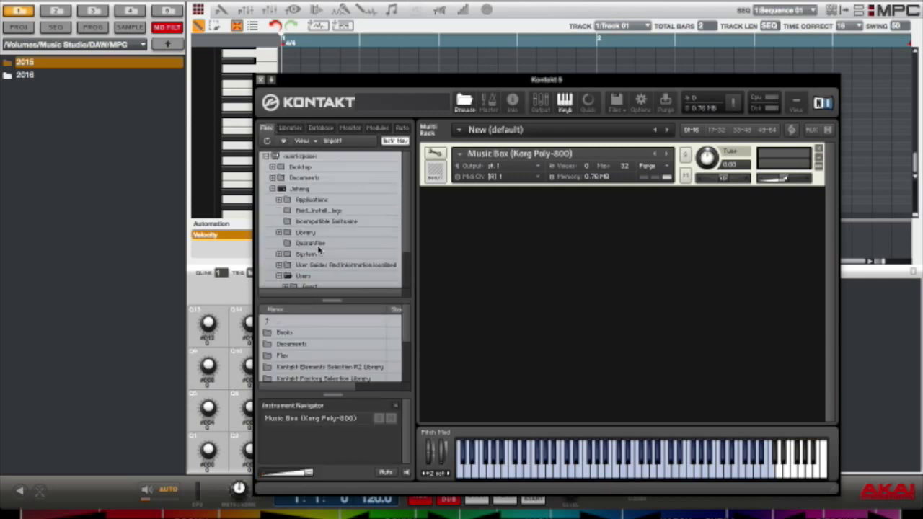
pyautogui.scroll(-3, 318, 249)
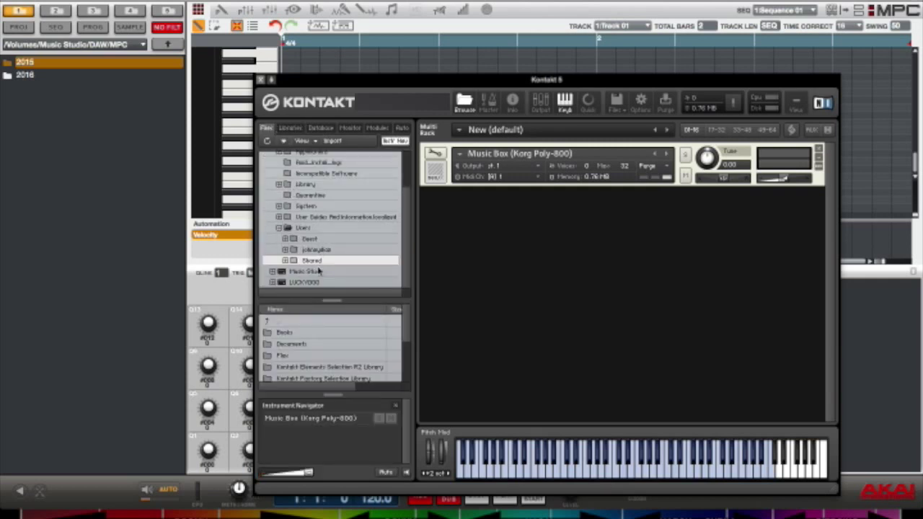
pyautogui.press('F6')
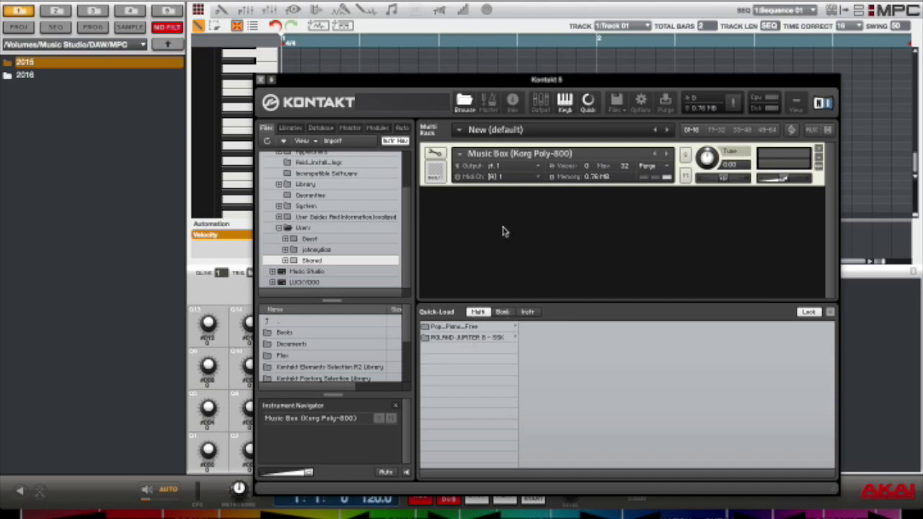
pyautogui.press('F6')
pyautogui.click(291, 128)
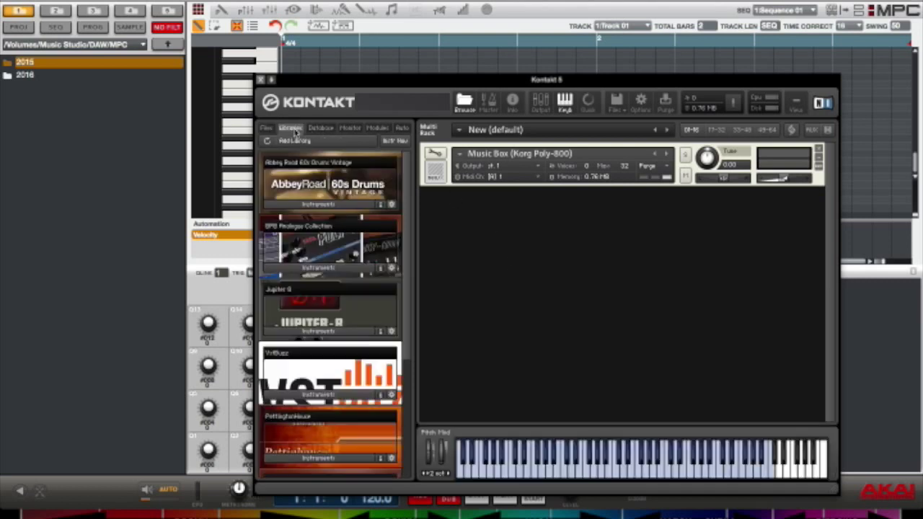
pyautogui.scroll(-3, 335, 223)
pyautogui.scroll(3, 335, 223)
pyautogui.scroll(-3, 336, 223)
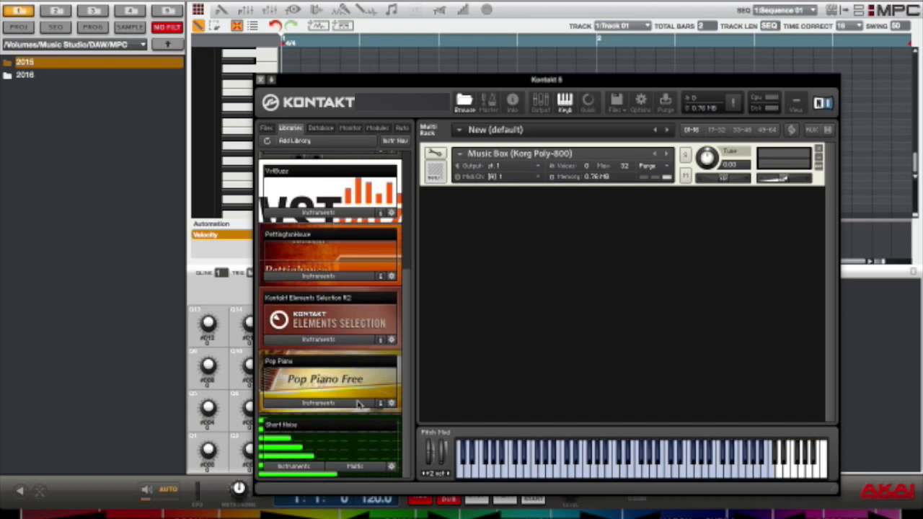
pyautogui.scroll(1, 353, 163)
pyautogui.scroll(-1, 345, 268)
pyautogui.scroll(3, 345, 268)
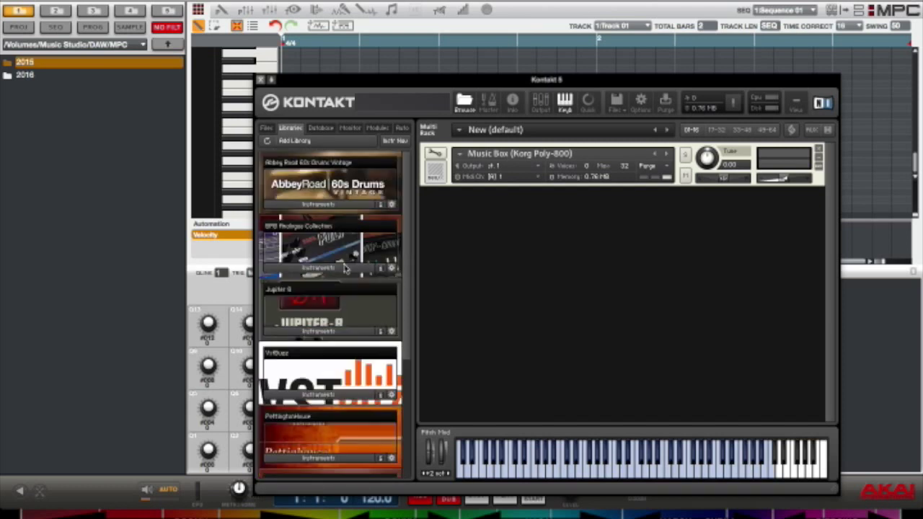
pyautogui.click(264, 128)
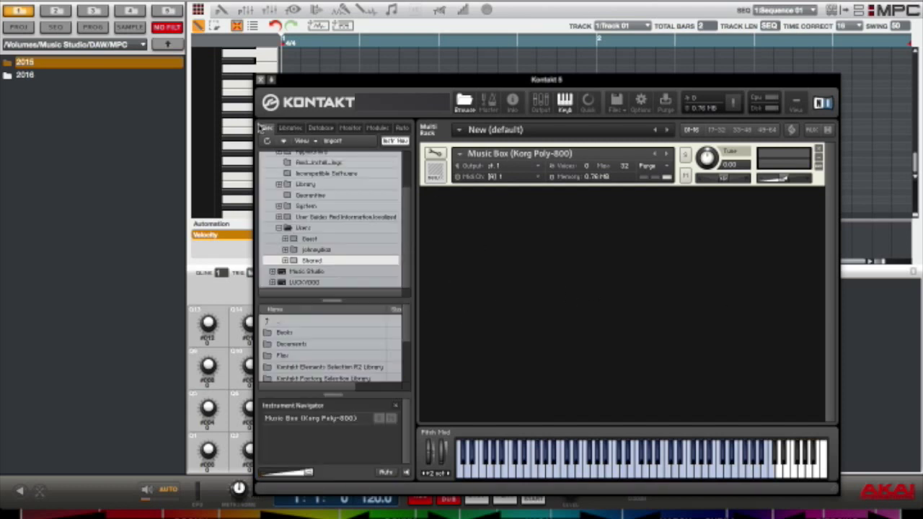
pyautogui.click(291, 128)
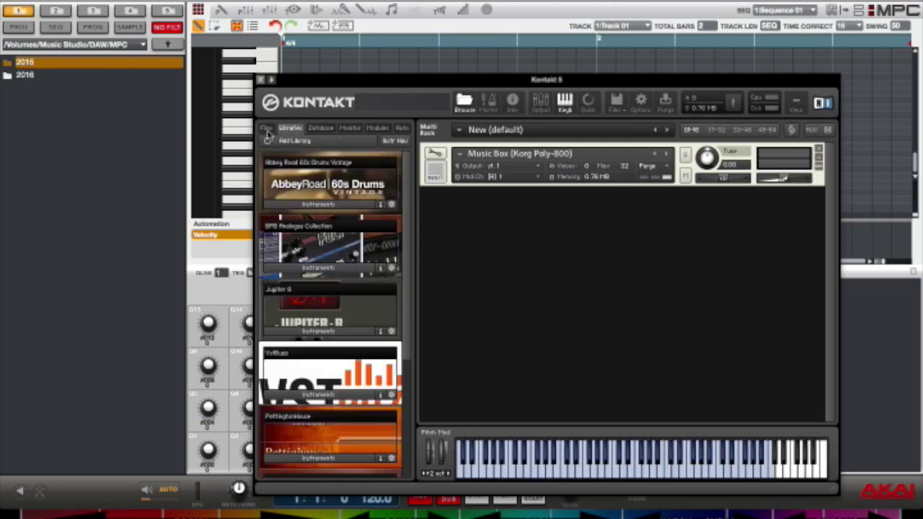
pyautogui.scroll(-3, 368, 287)
pyautogui.scroll(3, 367, 287)
pyautogui.scroll(-3, 367, 287)
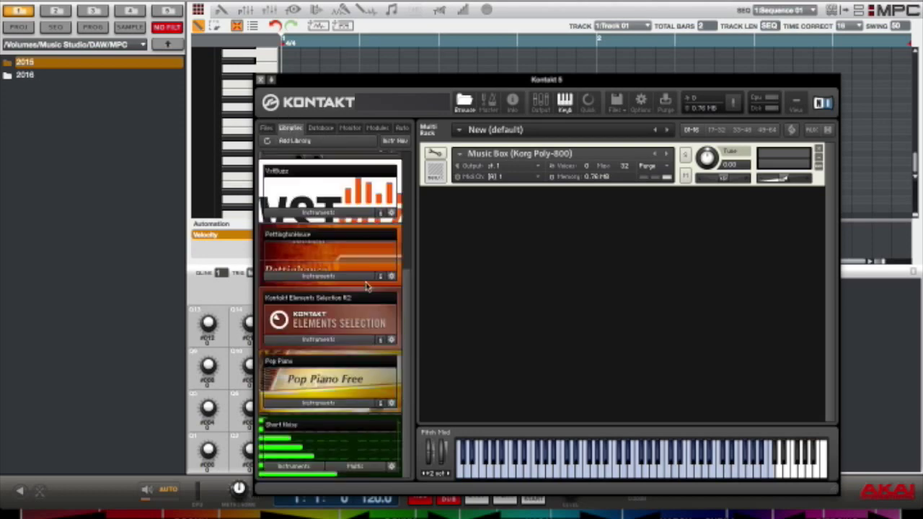
pyautogui.scroll(3, 366, 287)
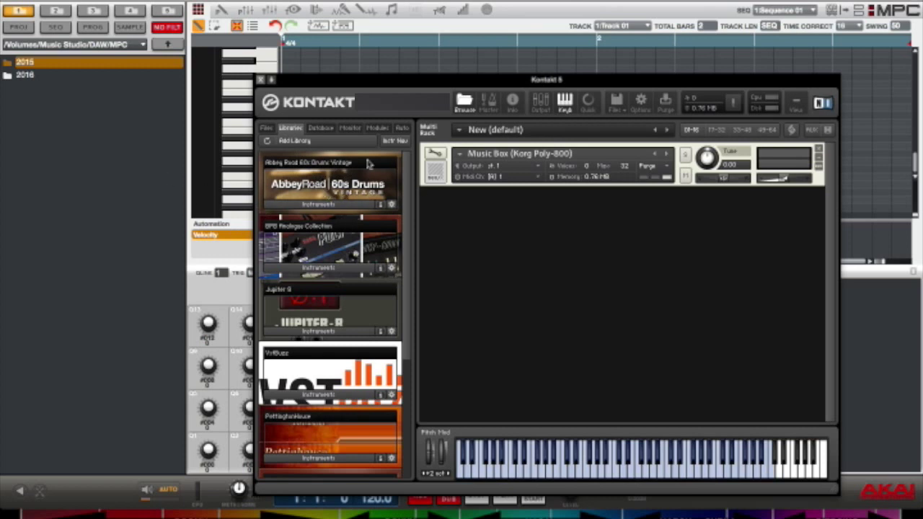
# Browse the BPB Analogue Collection, Jupiter 8 and VstBuzz instrument lists in the library.
pyautogui.click(315, 273)
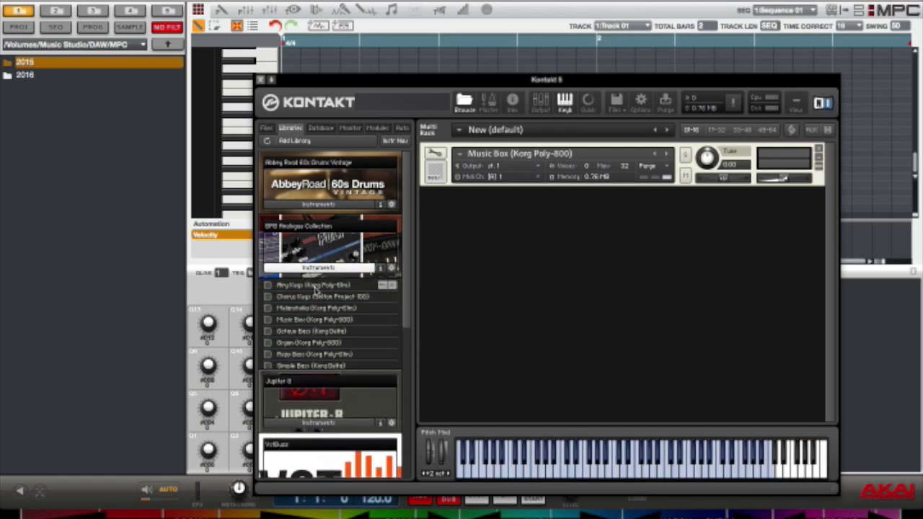
pyautogui.click(321, 275)
pyautogui.click(322, 334)
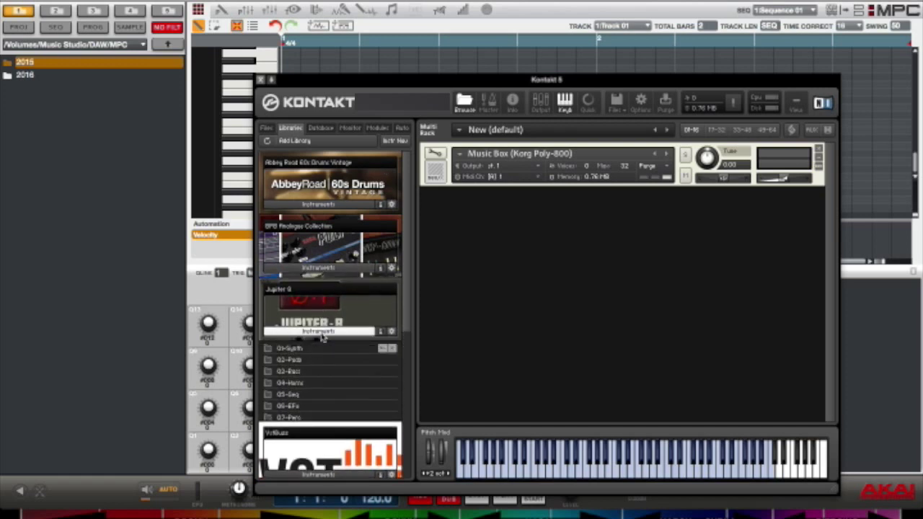
pyautogui.click(322, 334)
pyautogui.scroll(-1, 328, 348)
pyautogui.scroll(-1, 328, 349)
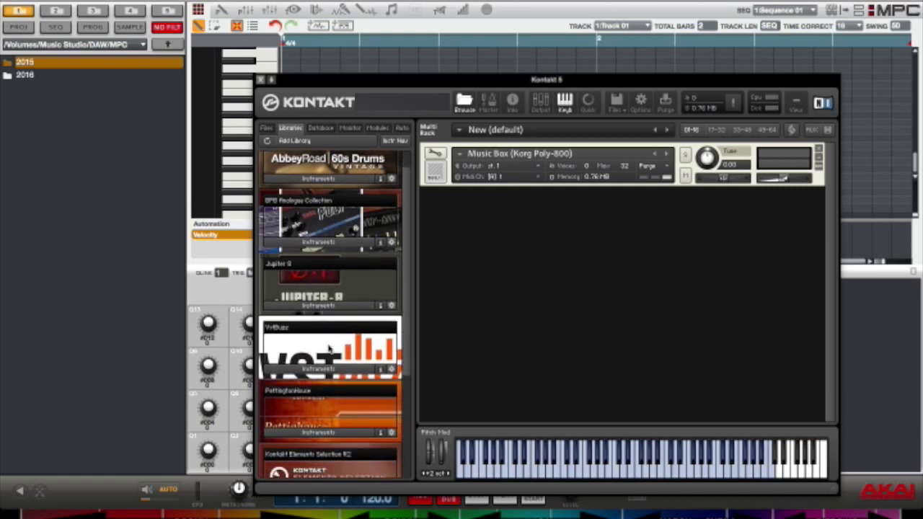
pyautogui.click(333, 365)
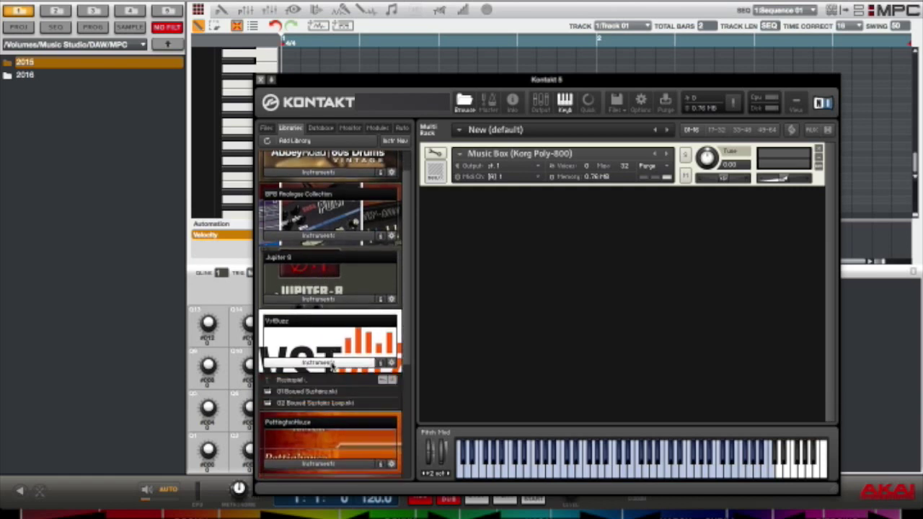
pyautogui.scroll(-1, 333, 361)
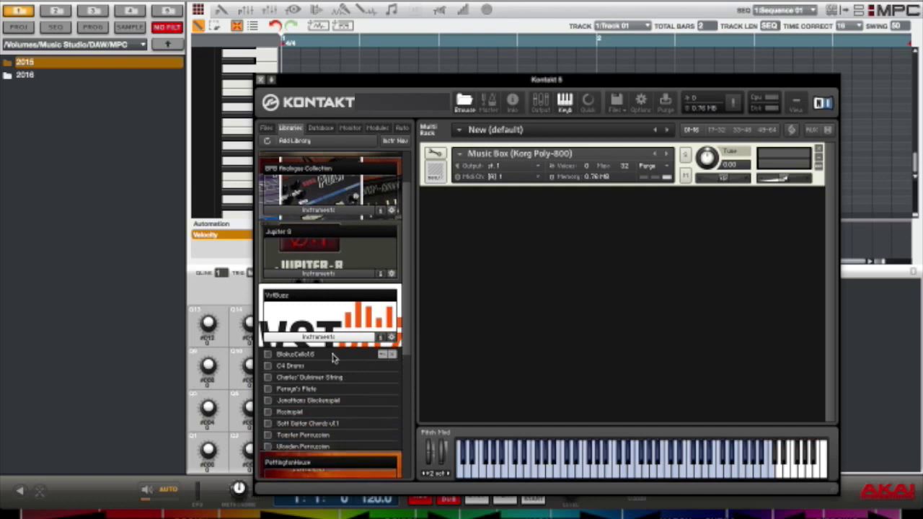
pyautogui.scroll(-1, 331, 359)
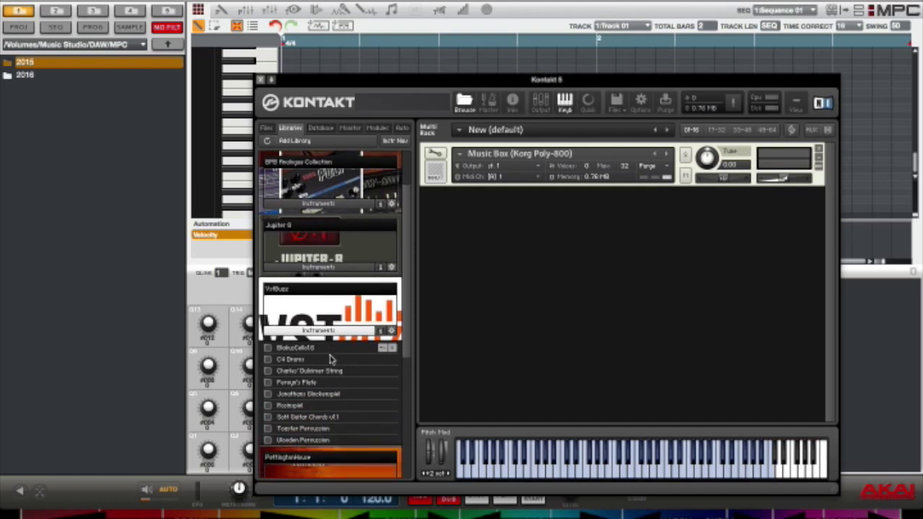
pyautogui.scroll(-1, 330, 358)
pyautogui.scroll(1, 331, 357)
pyautogui.click(329, 332)
# Open PettingtonHouse > ClassicFREE and remove the Music Box strip from the rack.
pyautogui.scroll(-3, 325, 347)
pyautogui.click(323, 375)
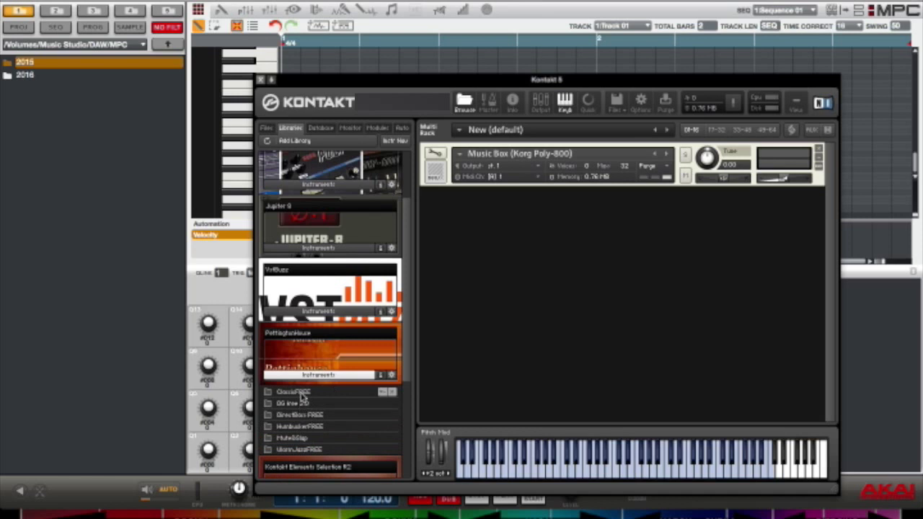
pyautogui.click(296, 391)
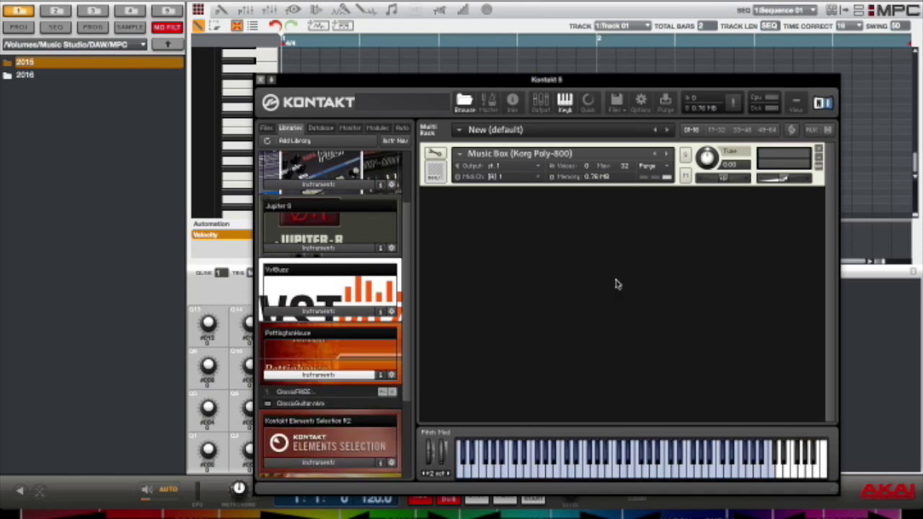
pyautogui.click(817, 152)
pyautogui.click(818, 148)
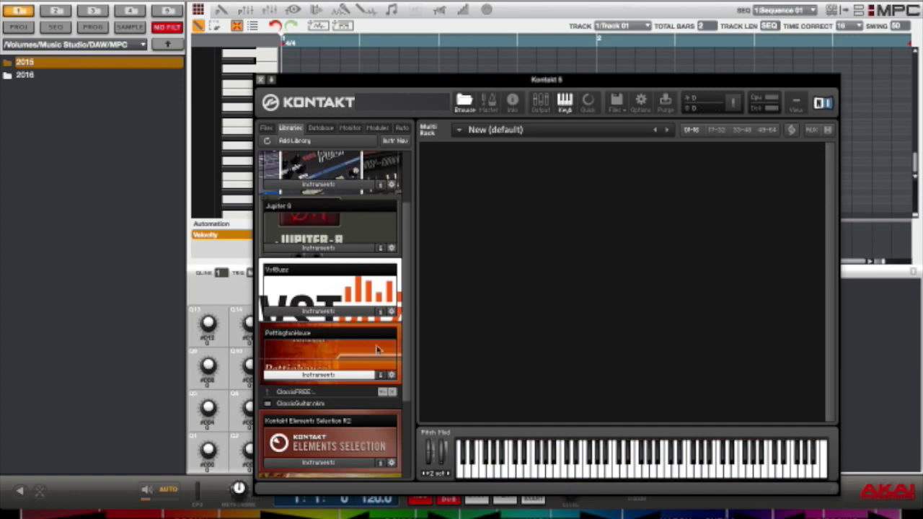
# Load ClassicGuitar into the empty rack, locating its missing samples in the ClassicFREE folder.
pyautogui.moveTo(334, 405); pyautogui.dragTo(436, 143)
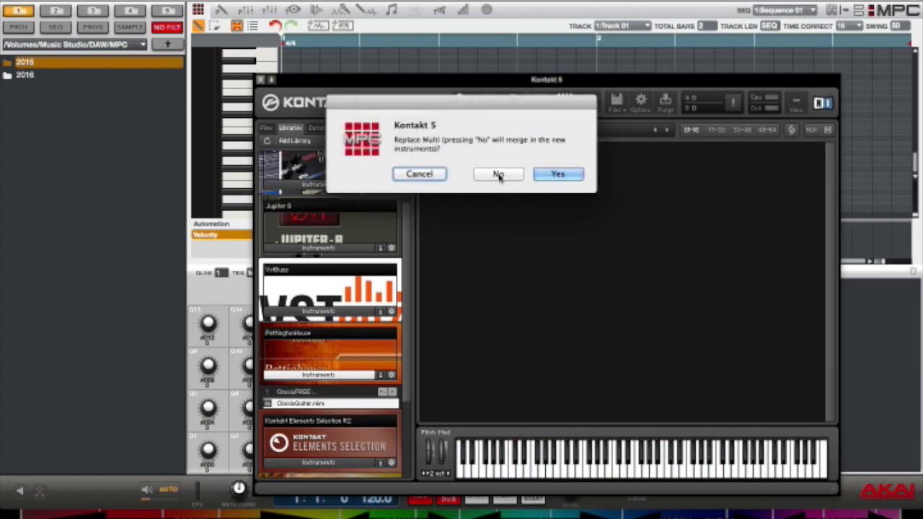
pyautogui.click(498, 176)
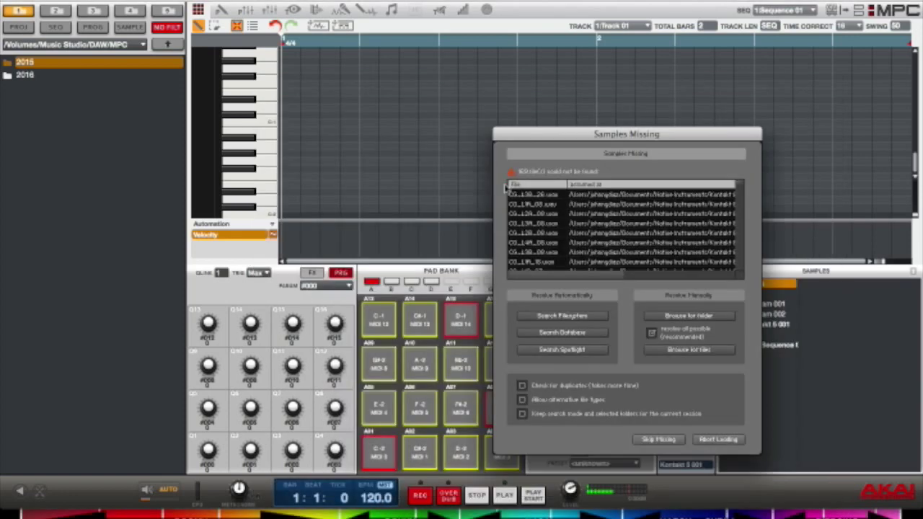
pyautogui.click(670, 315)
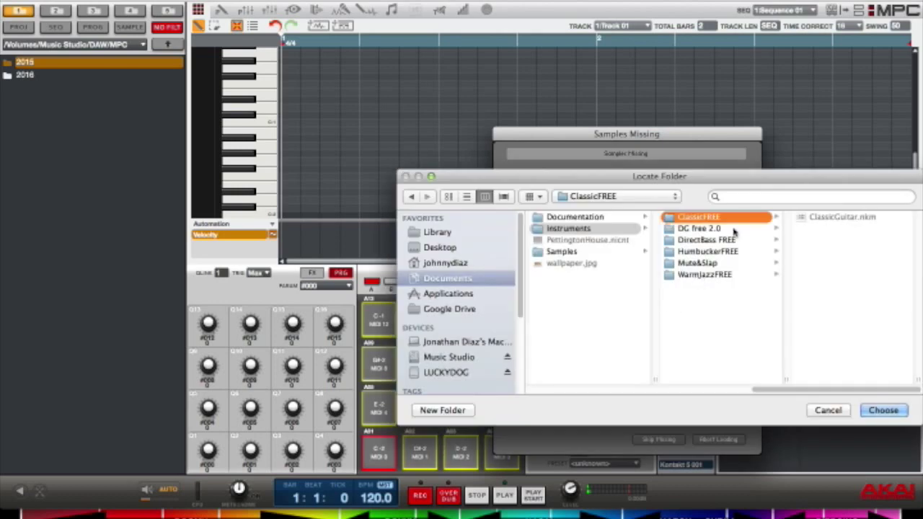
pyautogui.click(589, 251)
pyautogui.click(691, 218)
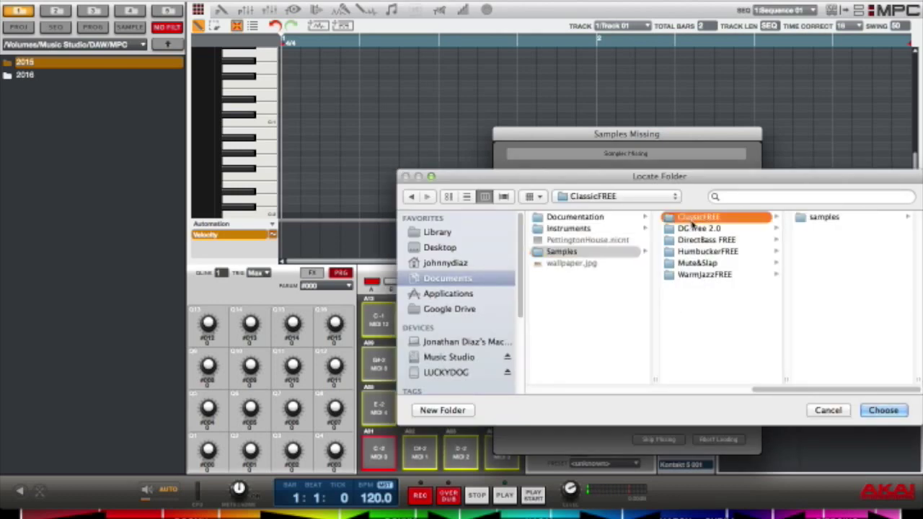
pyautogui.press('Return')
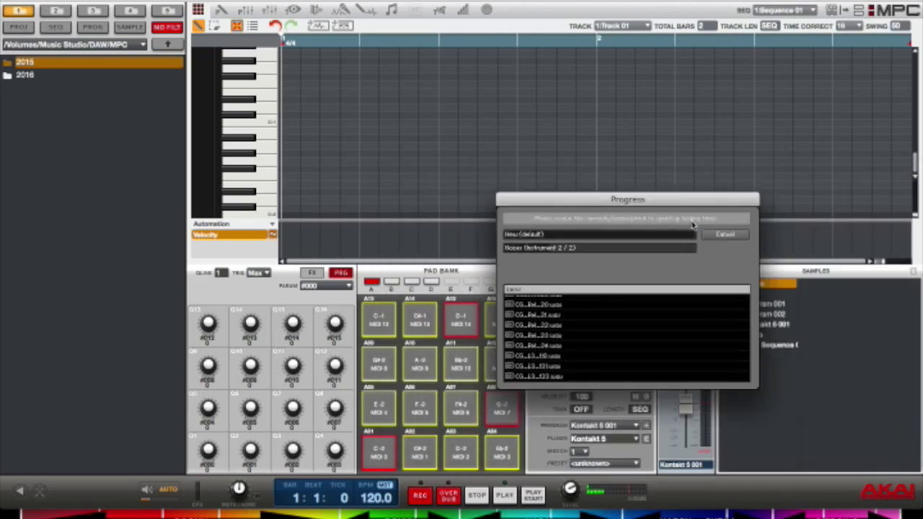
pyautogui.click(647, 440)
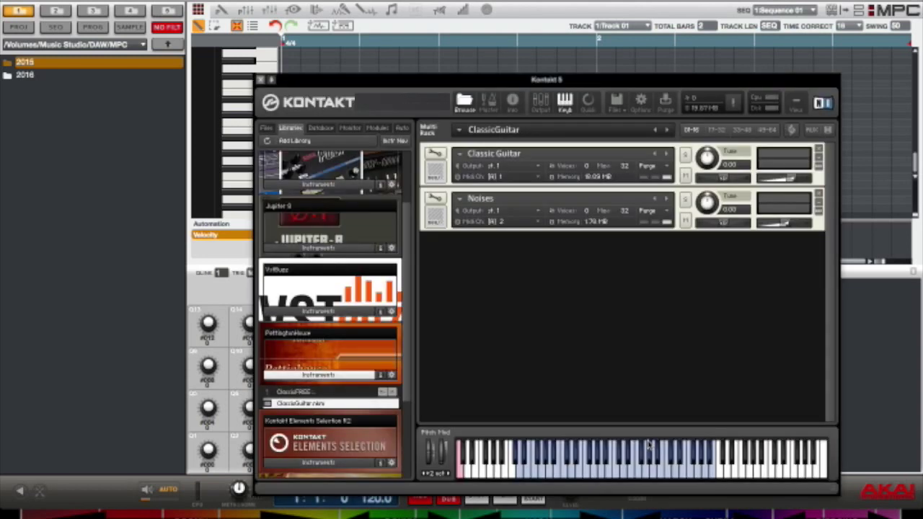